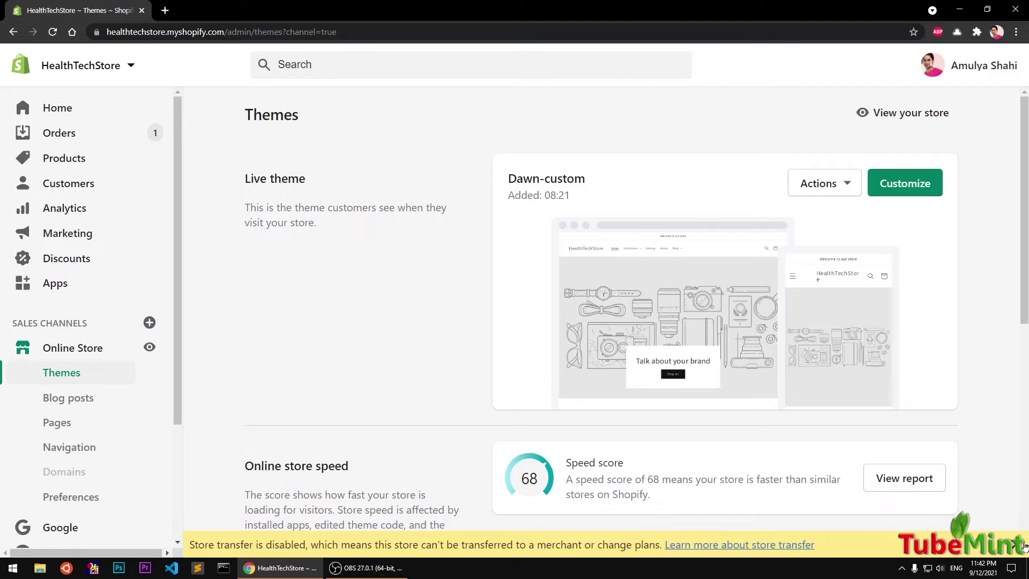
- Dismiss the 'Store transfer is disabled' banner, leaving the Themes overview with live Dawn-custom
{"action": "left_click", "coordinate": [1024, 544]}
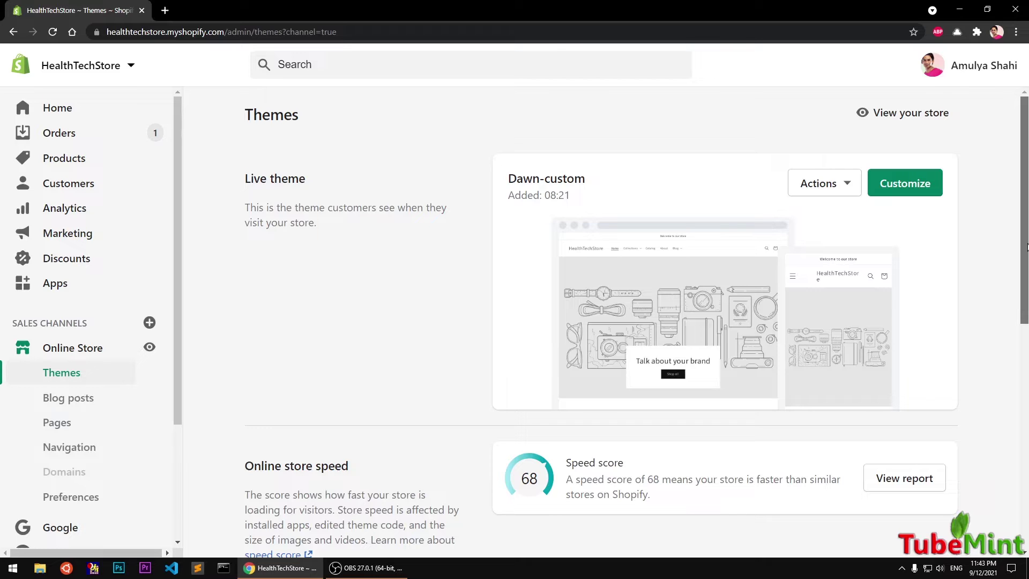
{"action": "left_click_drag", "start_coordinate": [1027, 247], "coordinate": [1027, 212]}
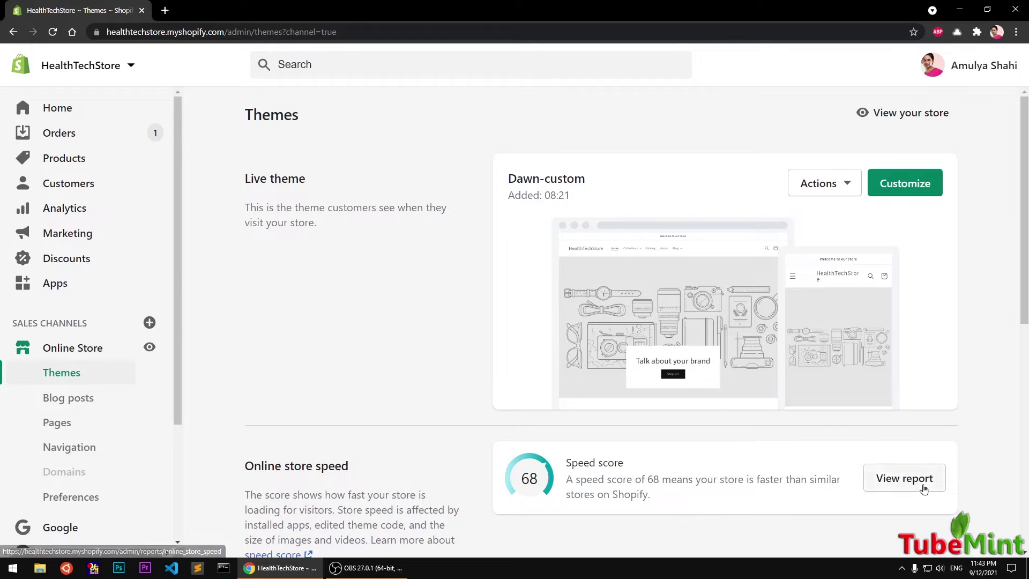
{"action": "left_click_drag", "start_coordinate": [318, 226], "coordinate": [240, 104]}
{"action": "left_click", "coordinate": [366, 108]}
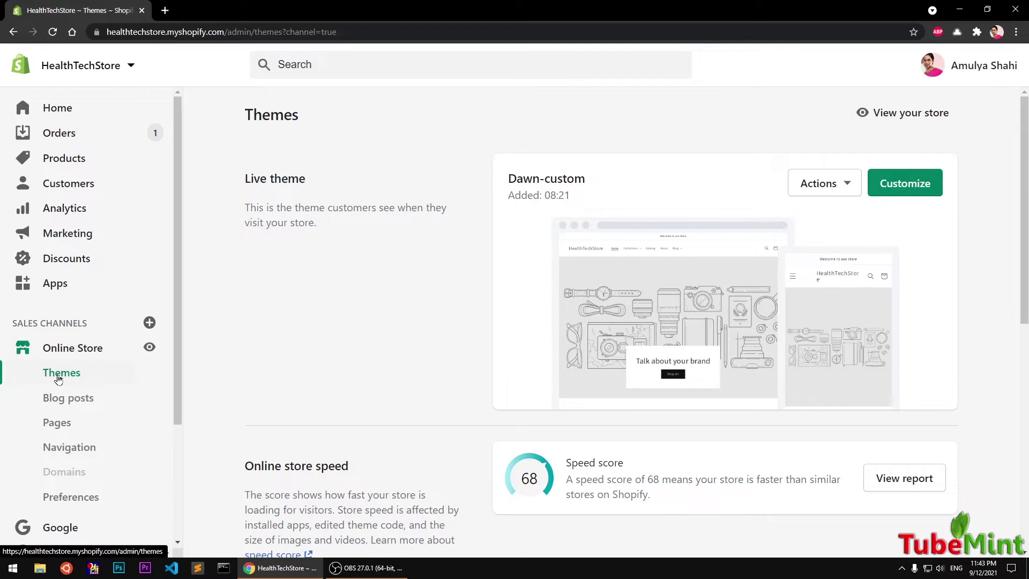
{"action": "scroll", "coordinate": [414, 327], "scroll_direction": "down", "scroll_amount": 1}
- Scroll to Theme library and show the Actions menu for Dawn-main
{"action": "scroll", "coordinate": [414, 327], "scroll_direction": "down", "scroll_amount": 6}
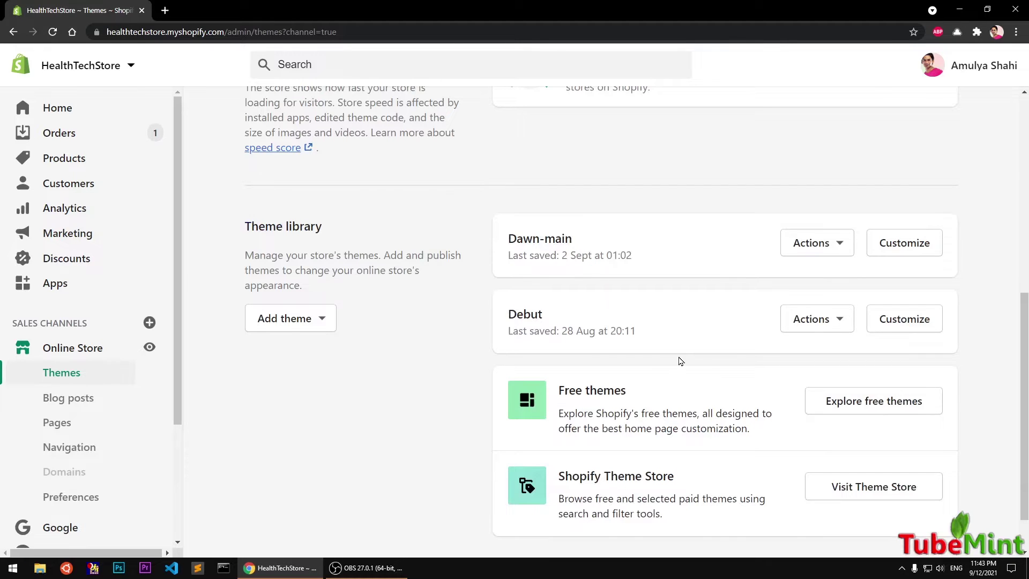
{"action": "scroll", "coordinate": [679, 360], "scroll_direction": "up", "scroll_amount": 6}
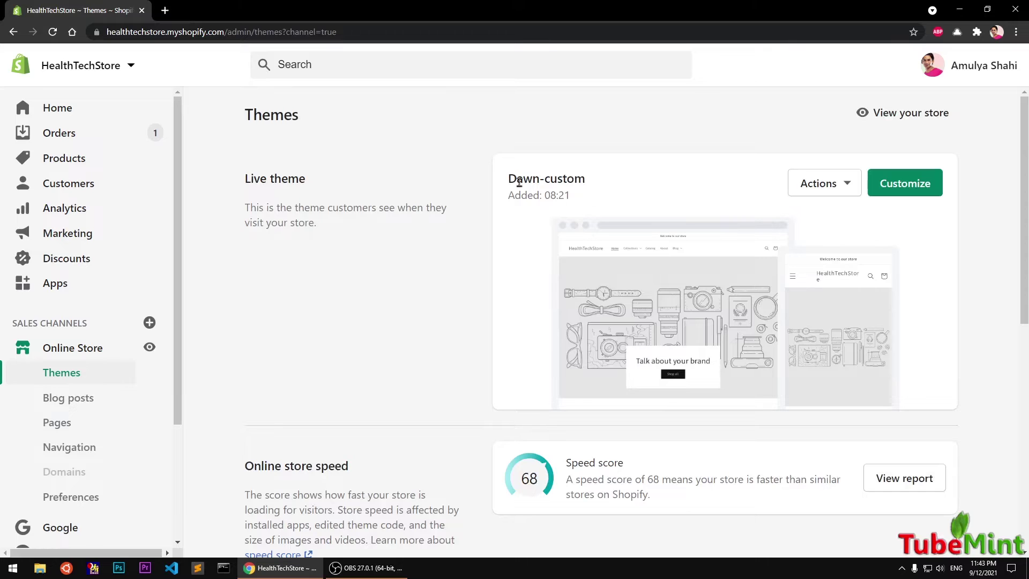
{"action": "scroll", "coordinate": [803, 333], "scroll_direction": "down", "scroll_amount": 1}
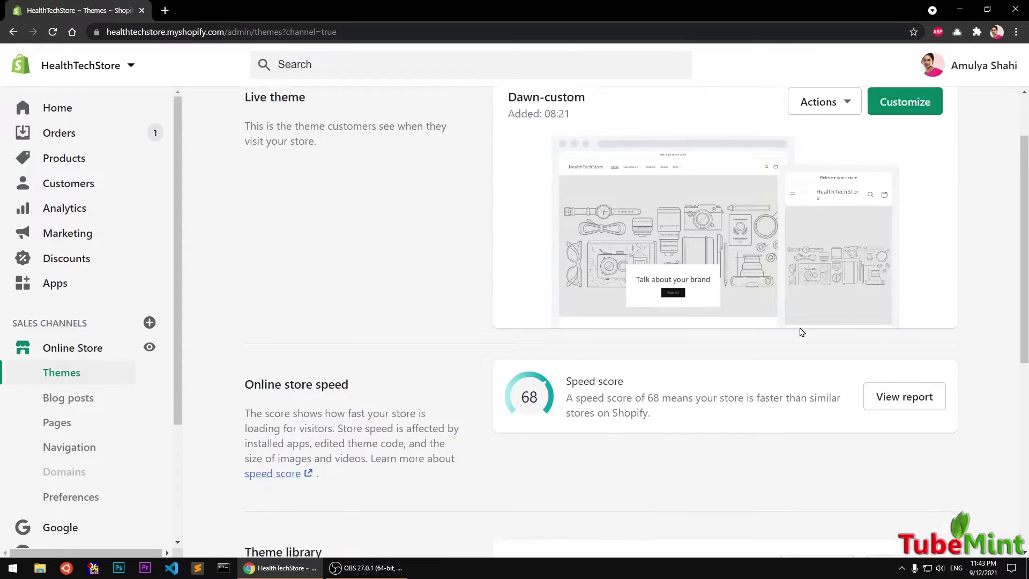
{"action": "scroll", "coordinate": [800, 332], "scroll_direction": "down", "scroll_amount": 5}
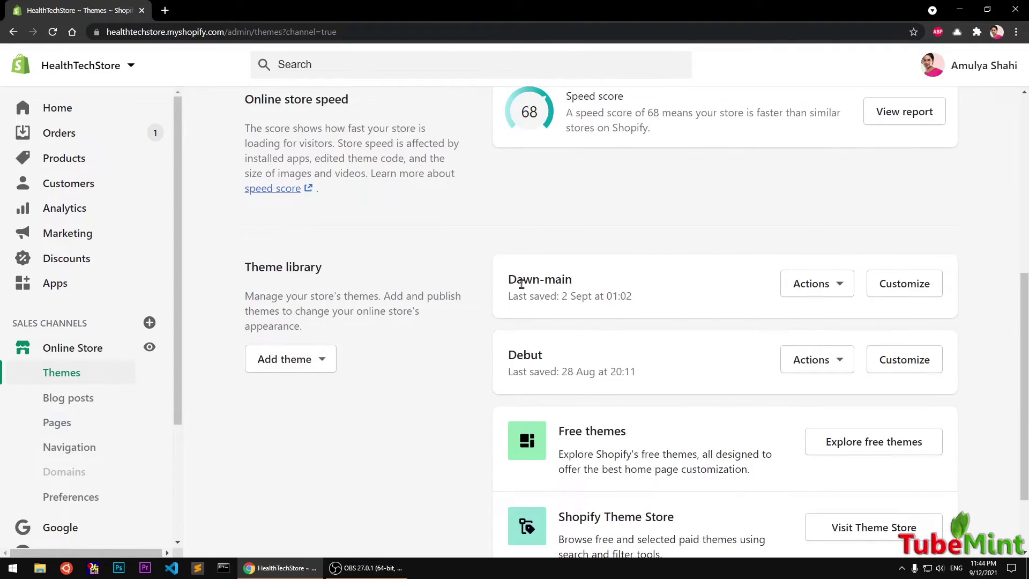
{"action": "left_click", "coordinate": [838, 287]}
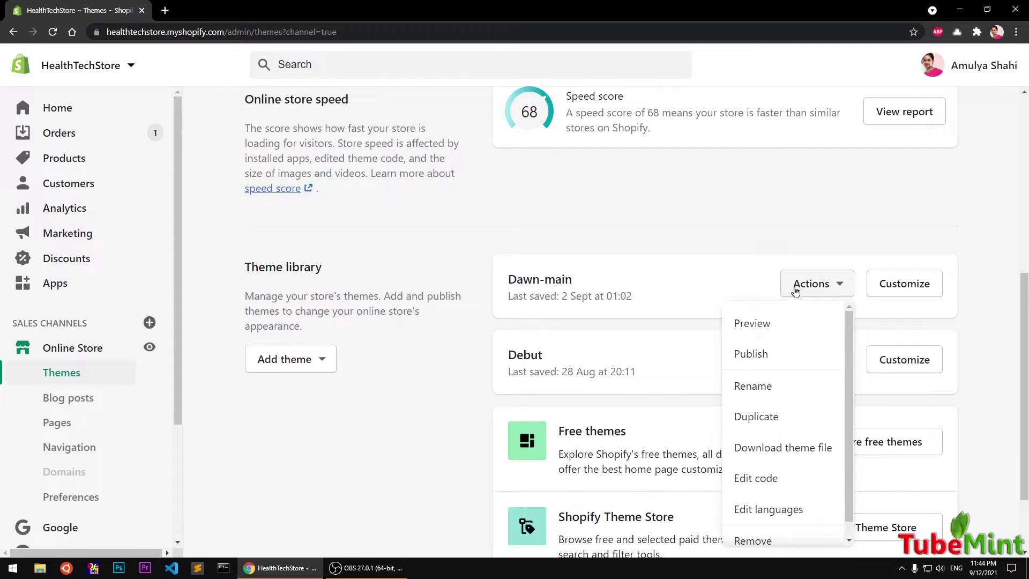
- Publish Dawn-main as the live theme, confirming in the dialog
{"action": "left_click", "coordinate": [784, 360]}
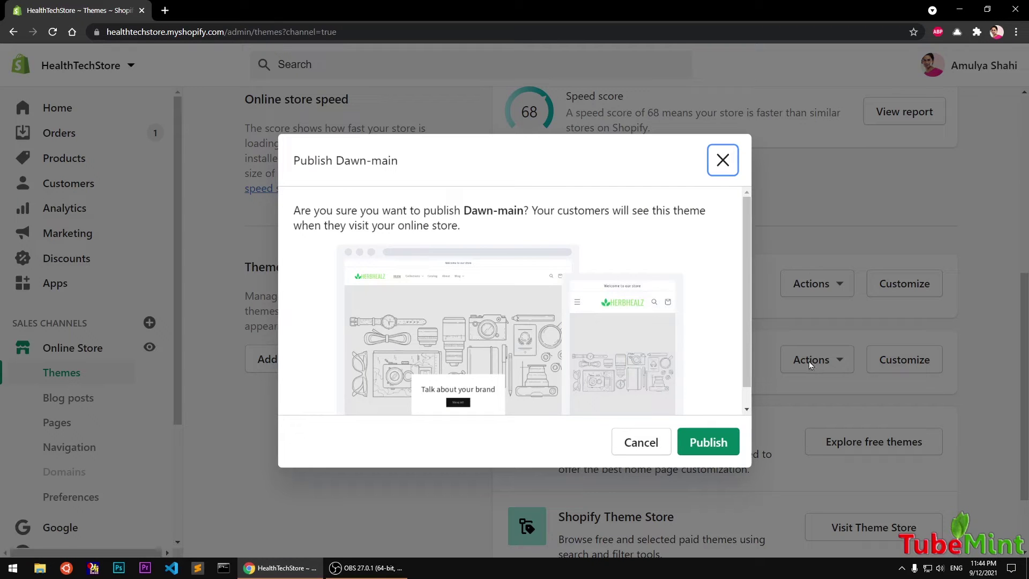
{"action": "left_click", "coordinate": [706, 440]}
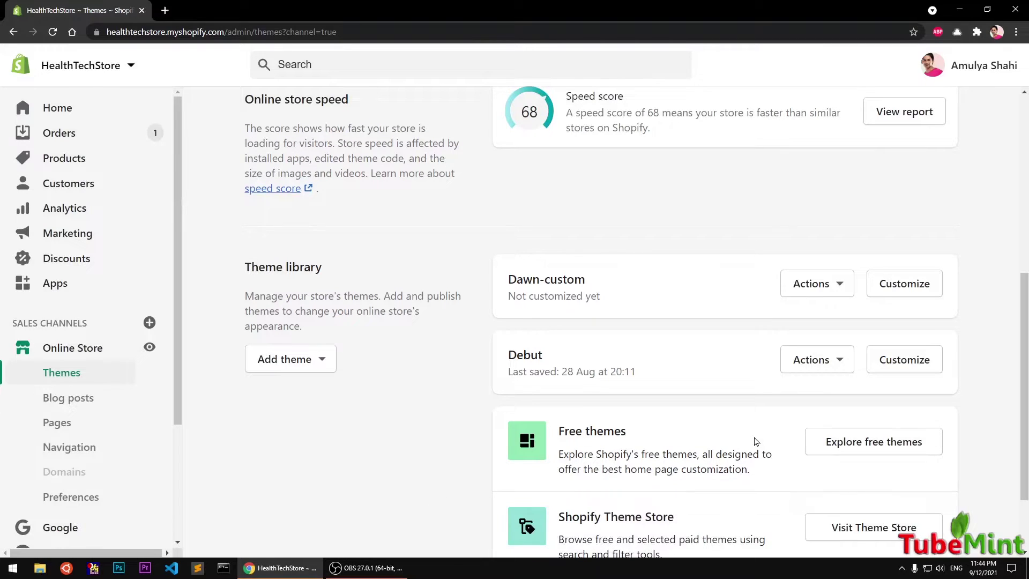
{"action": "scroll", "coordinate": [756, 441], "scroll_direction": "up", "scroll_amount": 7}
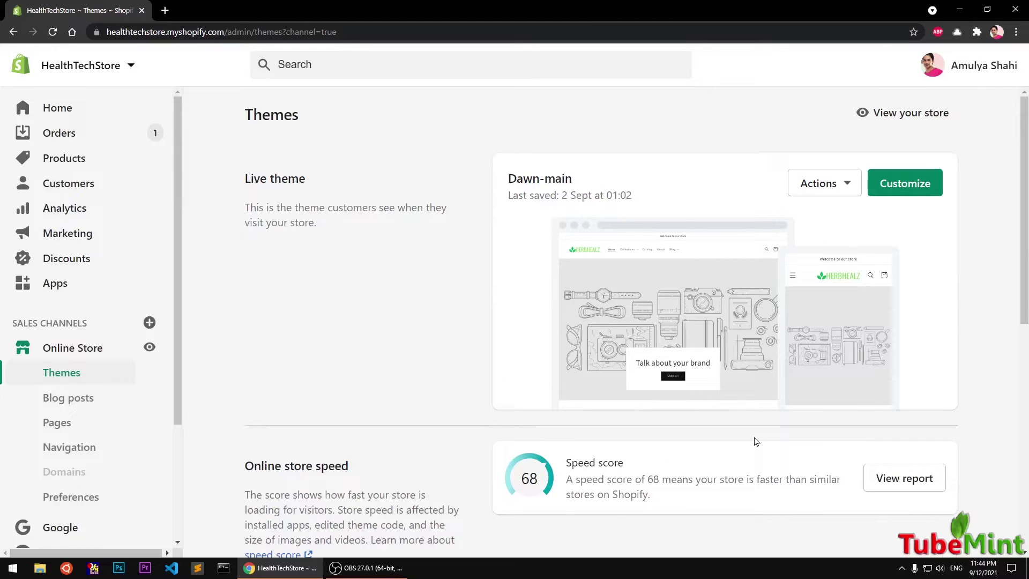
{"action": "scroll", "coordinate": [757, 441], "scroll_direction": "down", "scroll_amount": 1}
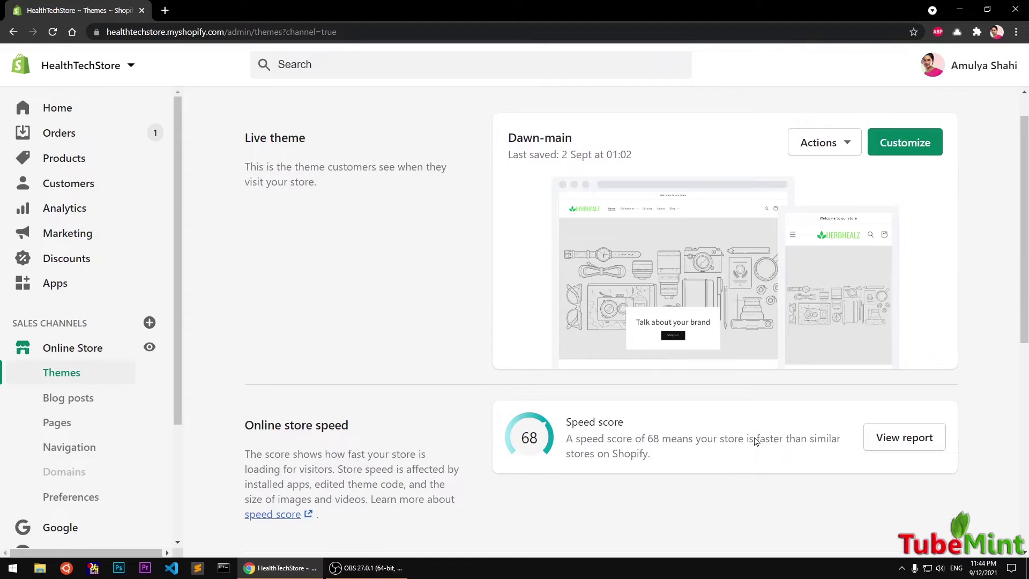
{"action": "scroll", "coordinate": [611, 399], "scroll_direction": "down", "scroll_amount": 5}
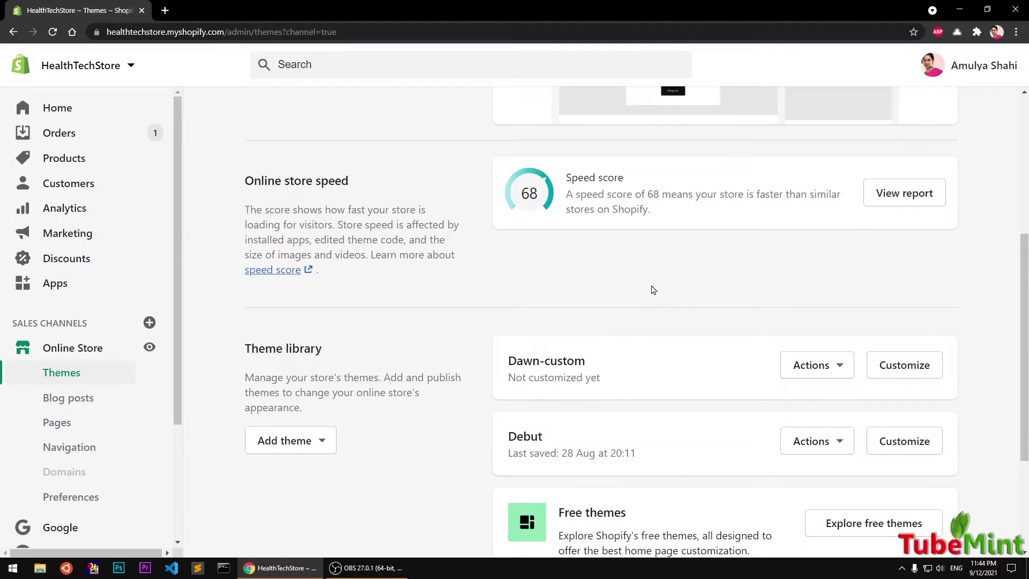
{"action": "scroll", "coordinate": [653, 290], "scroll_direction": "up", "scroll_amount": 5}
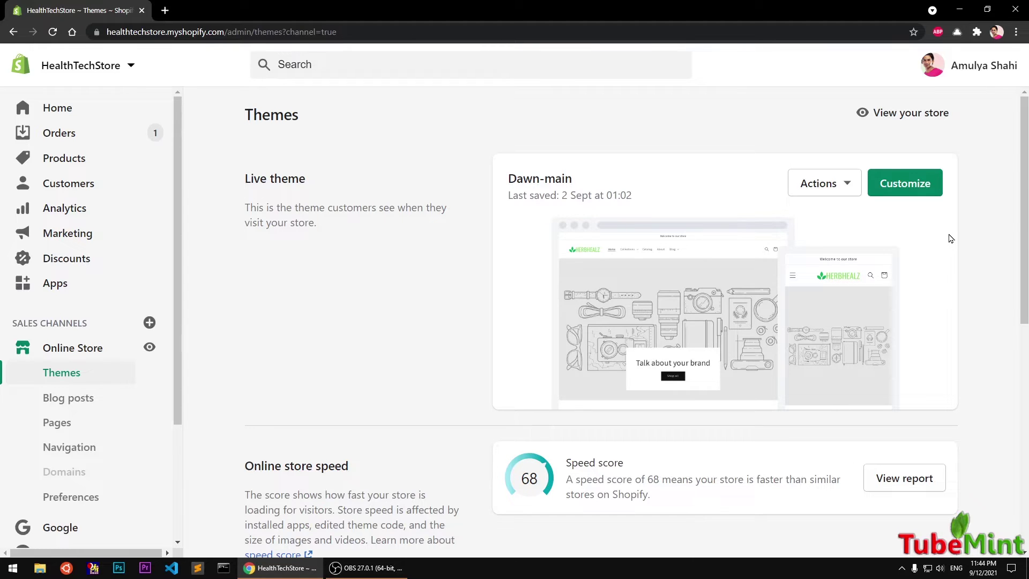
{"action": "left_click_drag", "start_coordinate": [1025, 186], "coordinate": [1025, 165]}
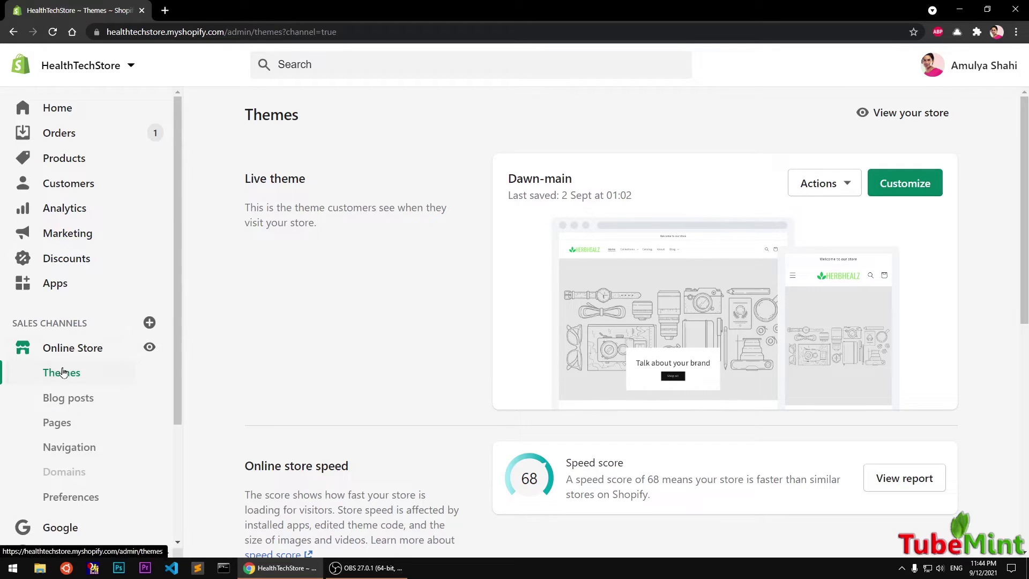
{"action": "left_click", "coordinate": [838, 182]}
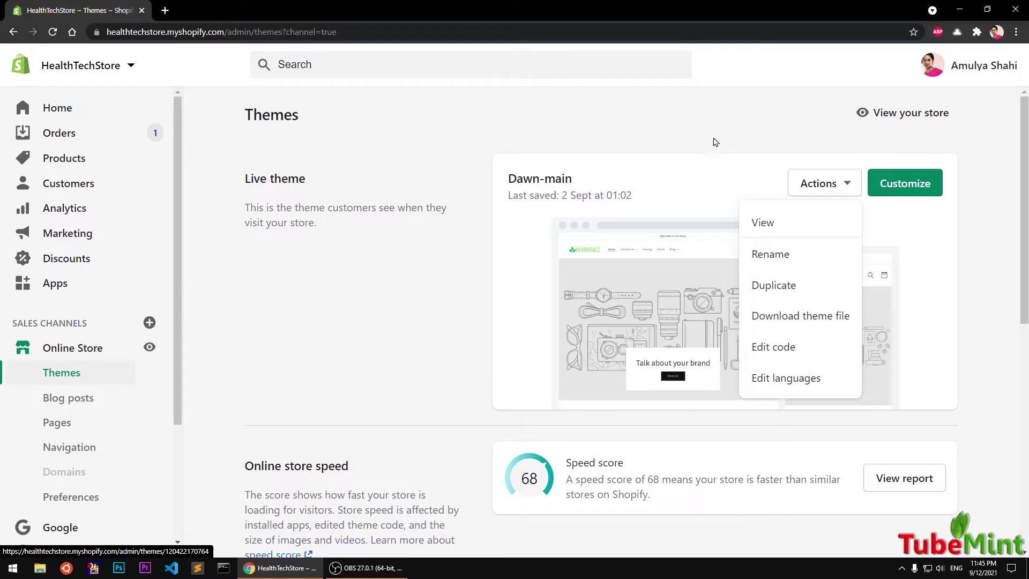
{"action": "left_click", "coordinate": [726, 121]}
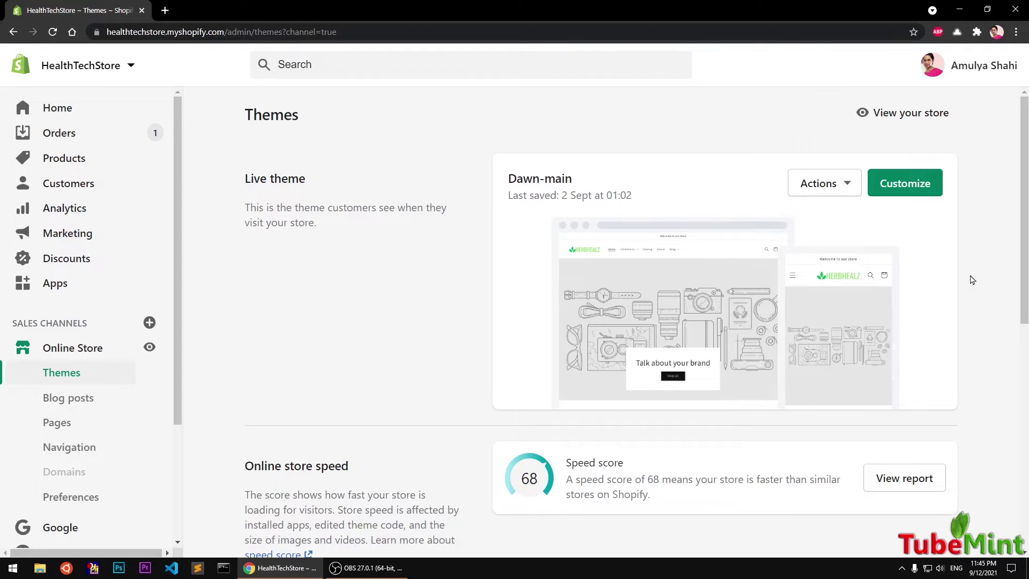
- Open Dawn-main in the editor and collapse Image banner, Rich text, Collage and Multicolumn
{"action": "left_click", "coordinate": [925, 189]}
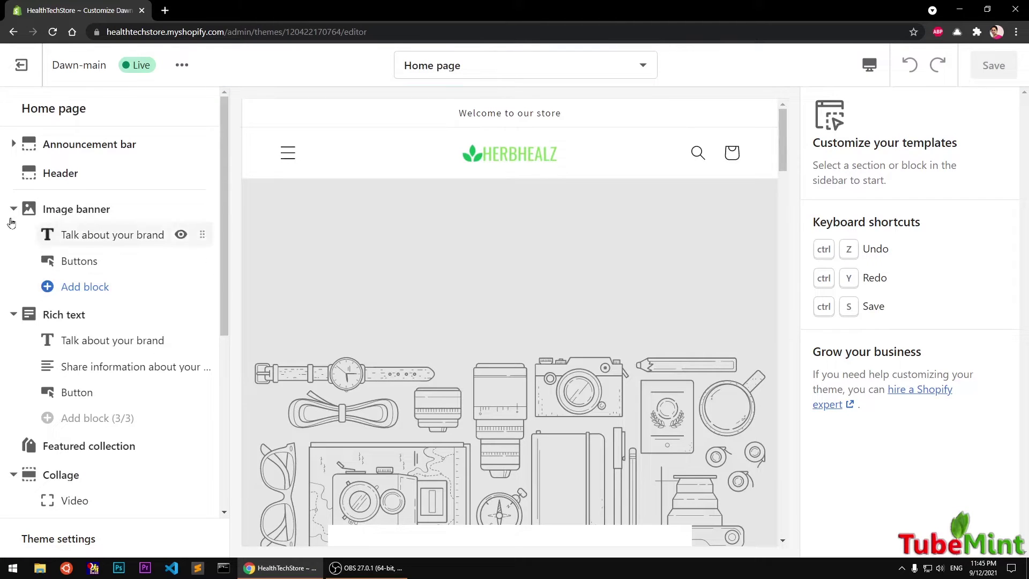
{"action": "left_click", "coordinate": [9, 213]}
{"action": "left_click", "coordinate": [12, 246]}
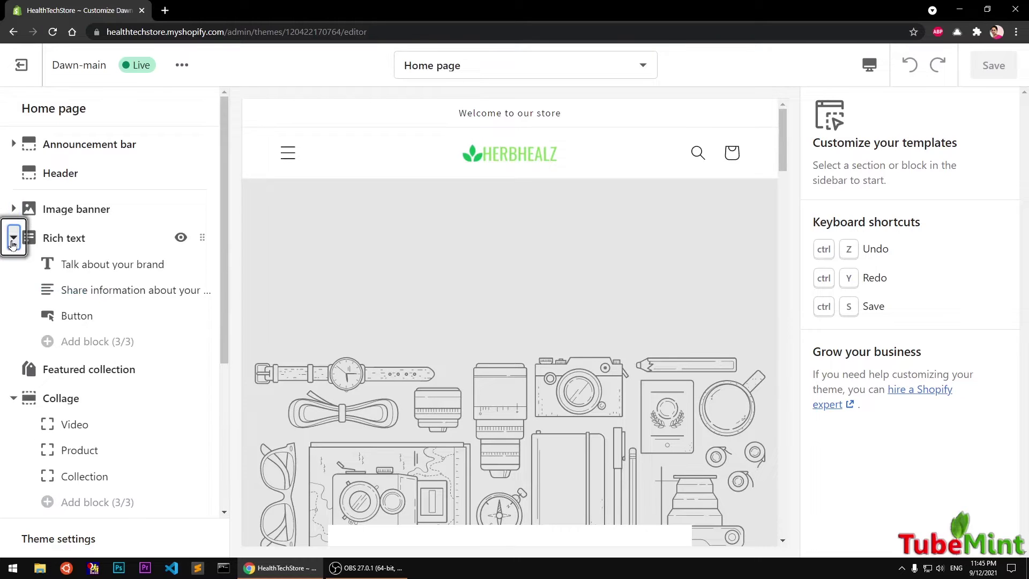
{"action": "left_click", "coordinate": [13, 296]}
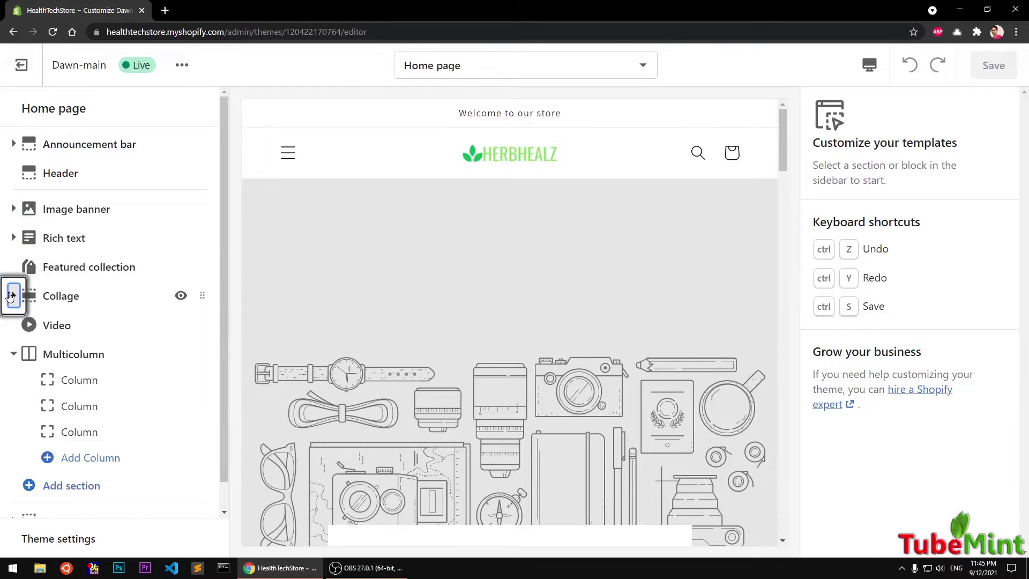
{"action": "left_click", "coordinate": [13, 354]}
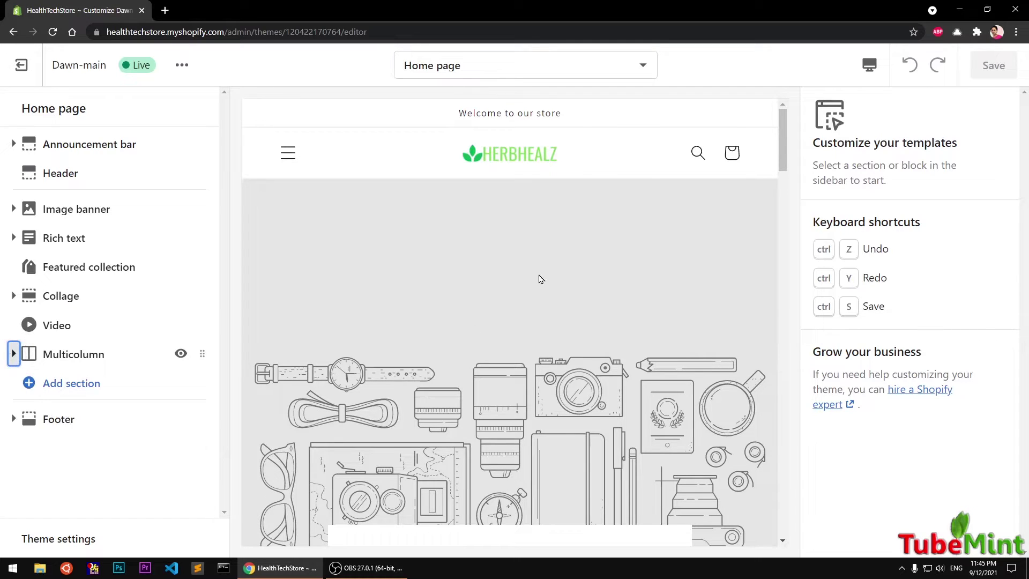
- Switch the editor from Home page to the Products > Default product template
{"action": "left_click", "coordinate": [644, 67]}
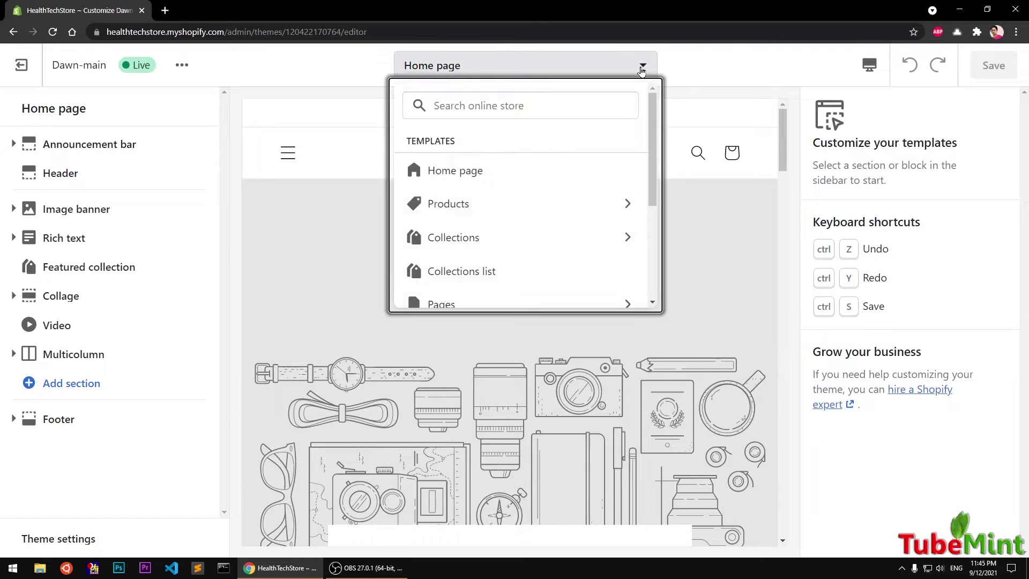
{"action": "scroll", "coordinate": [589, 240], "scroll_direction": "down", "scroll_amount": 3}
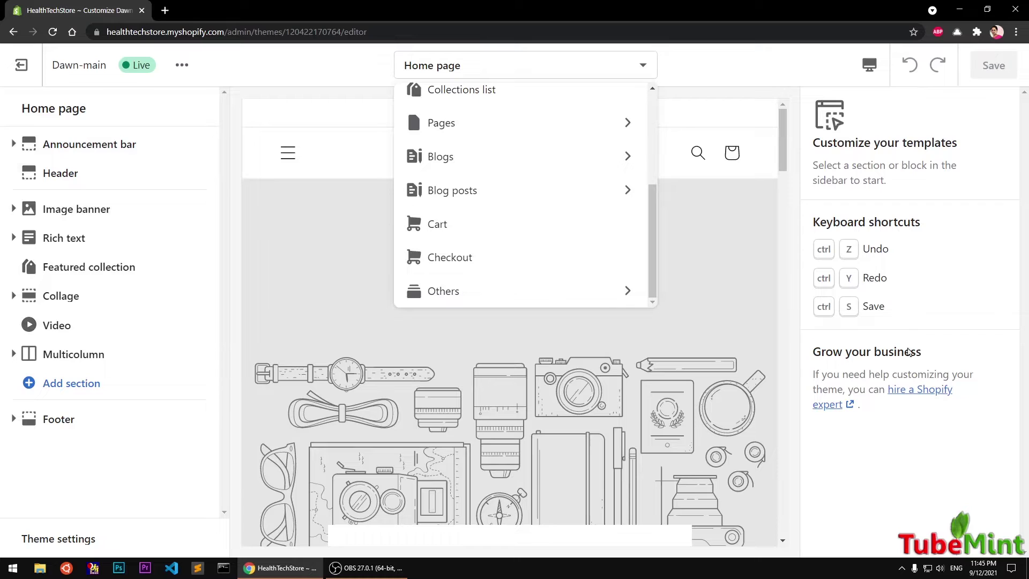
{"action": "scroll", "coordinate": [582, 269], "scroll_direction": "up", "scroll_amount": 3}
{"action": "scroll", "coordinate": [585, 270], "scroll_direction": "up", "scroll_amount": 1}
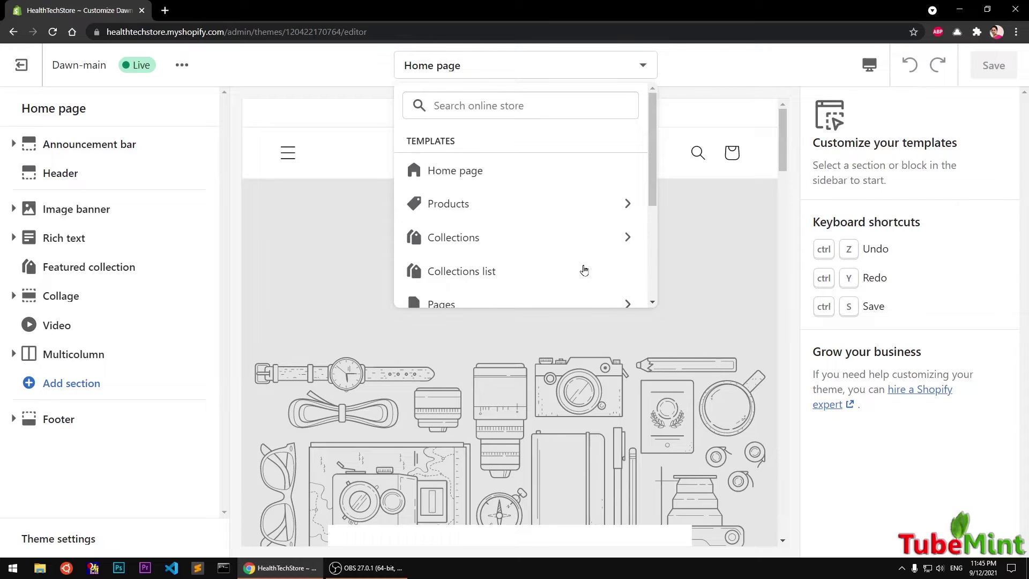
{"action": "left_click", "coordinate": [587, 200]}
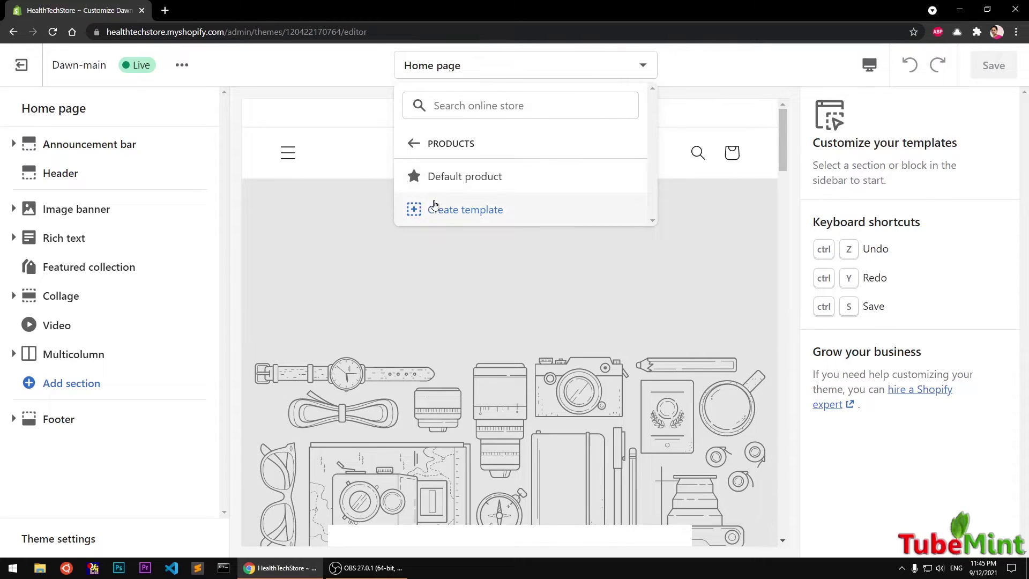
{"action": "left_click", "coordinate": [436, 175]}
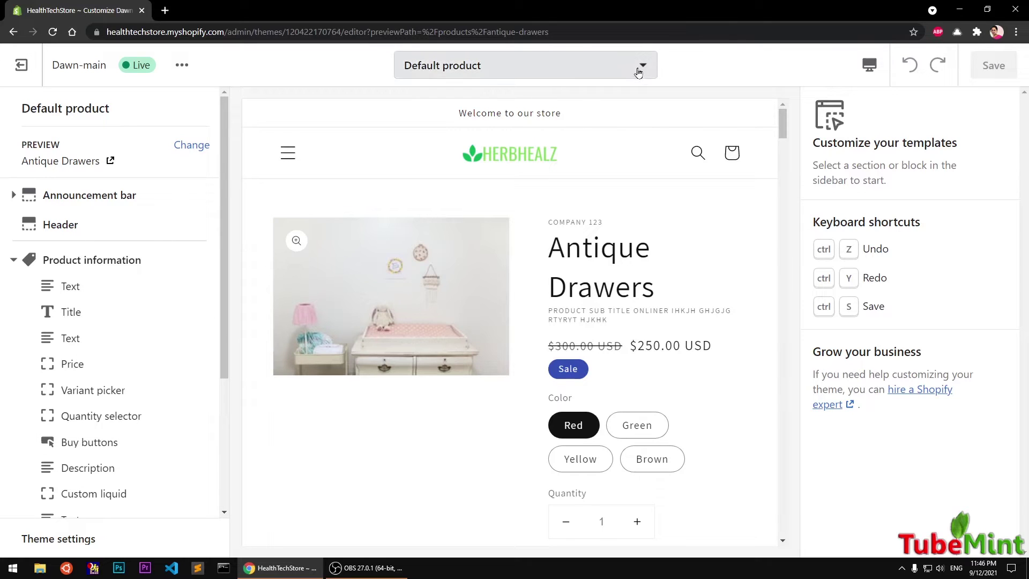
- Collapse Product information and bring up the context menu for the Antique Drawers preview link
{"action": "left_click", "coordinate": [12, 260]}
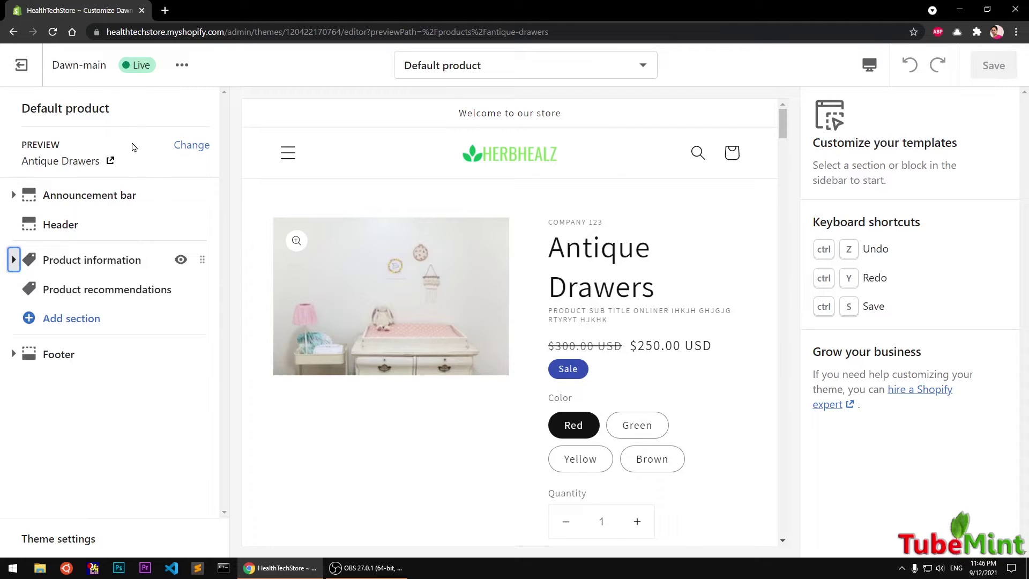
{"action": "left_click_drag", "start_coordinate": [21, 113], "coordinate": [121, 114]}
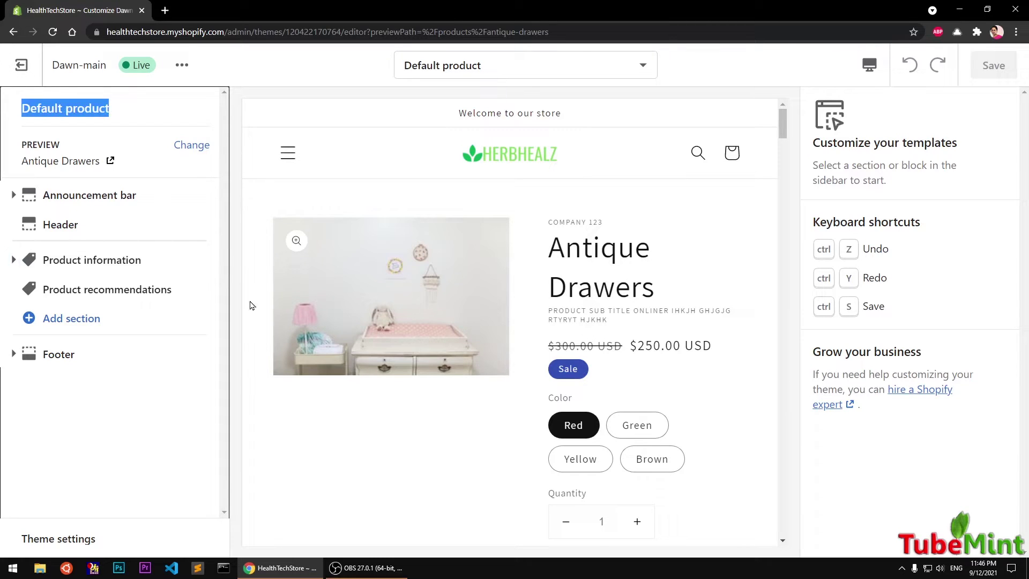
{"action": "left_click", "coordinate": [248, 341]}
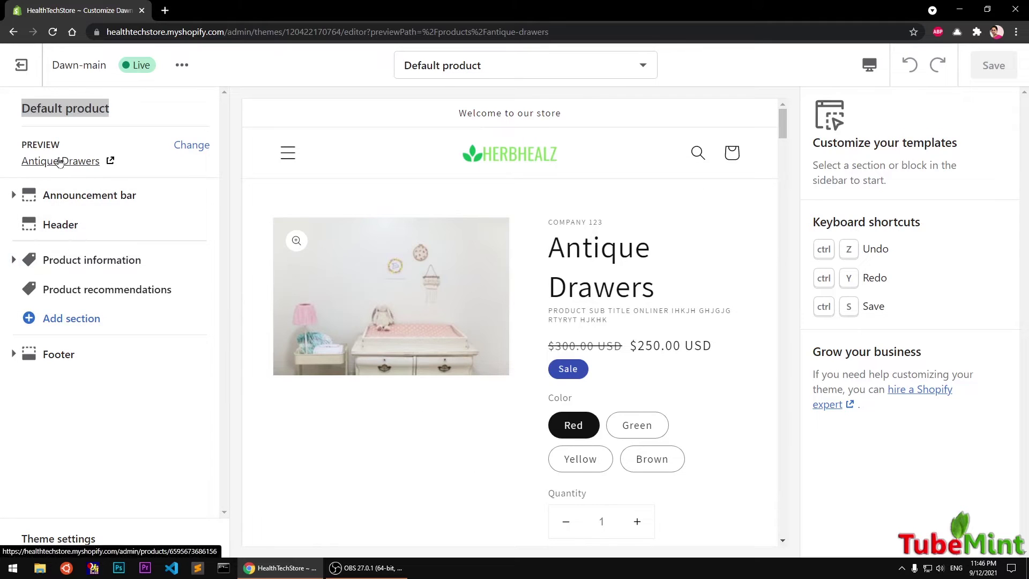
{"action": "left_click_drag", "start_coordinate": [548, 246], "coordinate": [665, 289]}
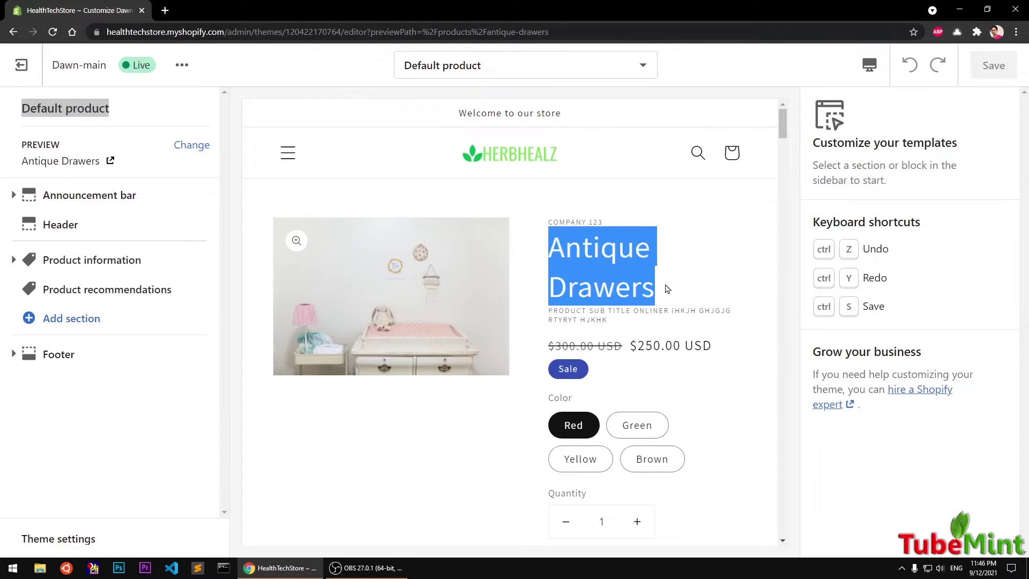
{"action": "left_click", "coordinate": [689, 281]}
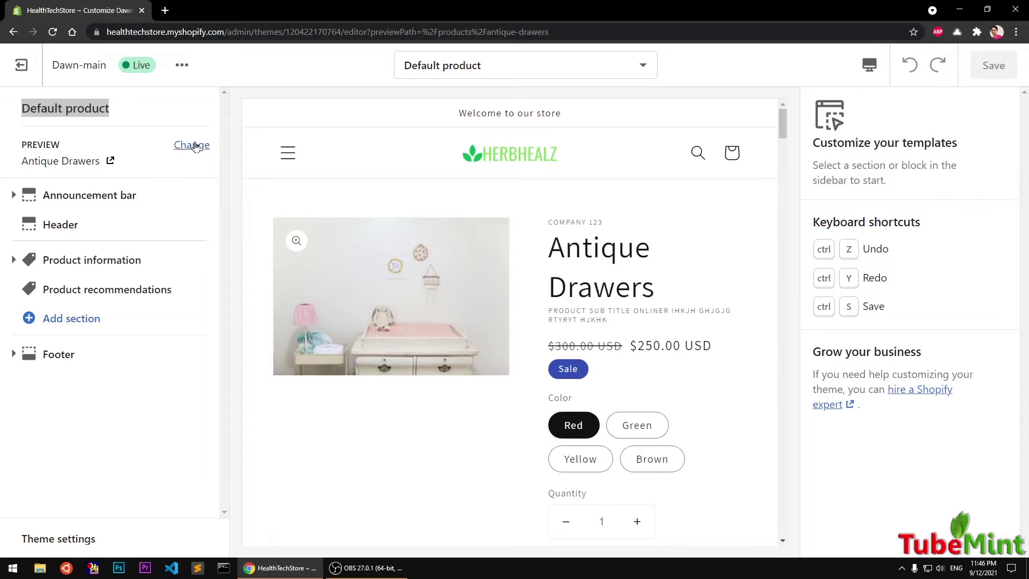
{"action": "right_click", "coordinate": [85, 167]}
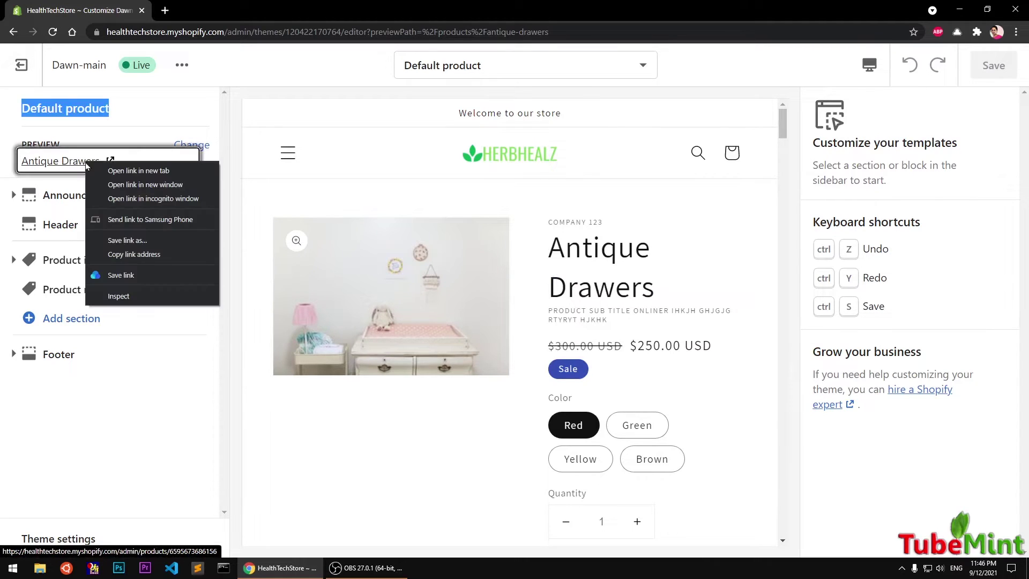
- Open the Antique Drawers admin product page in a new tab
{"action": "left_click", "coordinate": [115, 174]}
{"action": "left_click", "coordinate": [209, 9]}
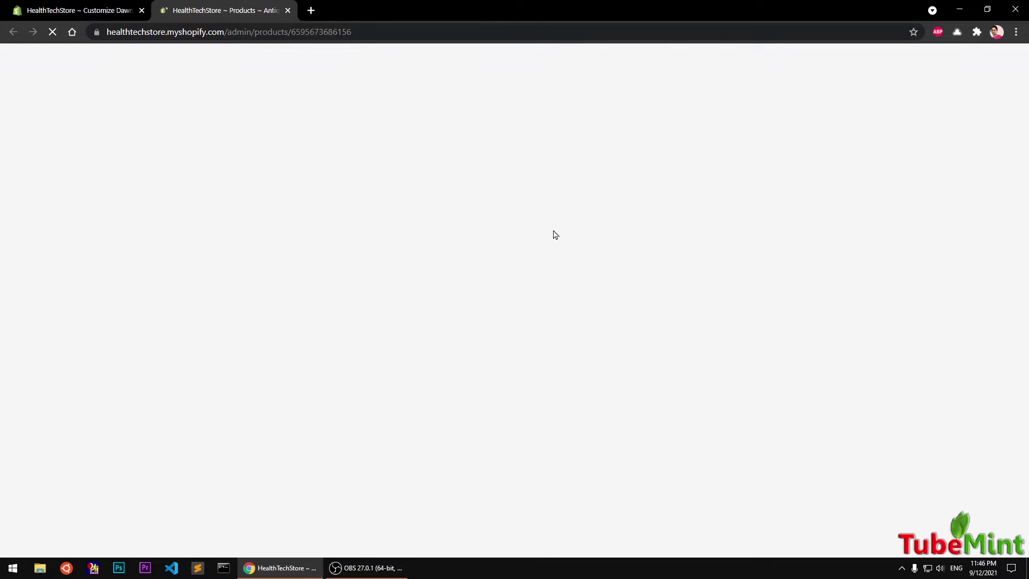
{"action": "scroll", "coordinate": [555, 235], "scroll_direction": "down", "scroll_amount": 15}
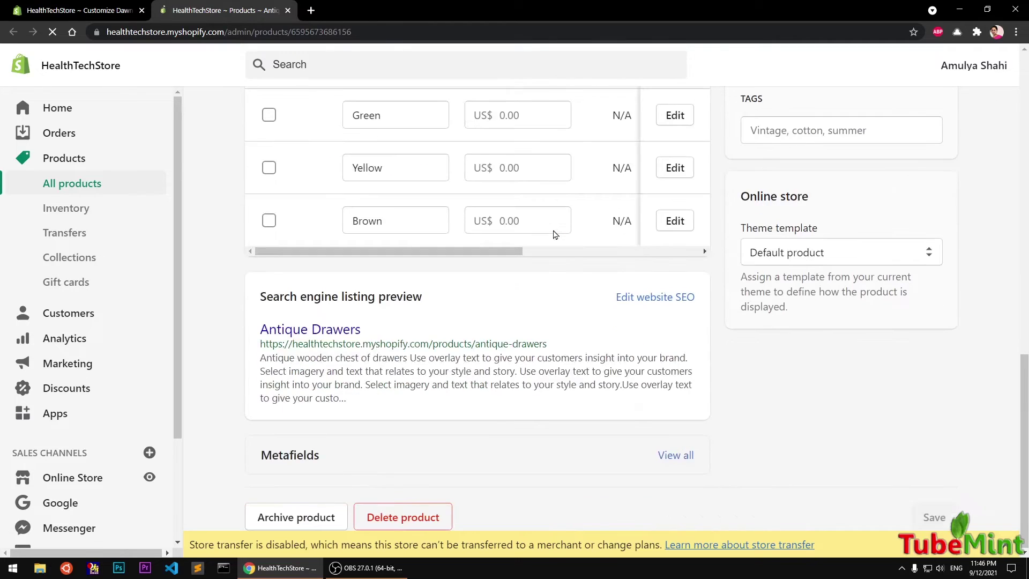
{"action": "scroll", "coordinate": [554, 234], "scroll_direction": "down", "scroll_amount": 2}
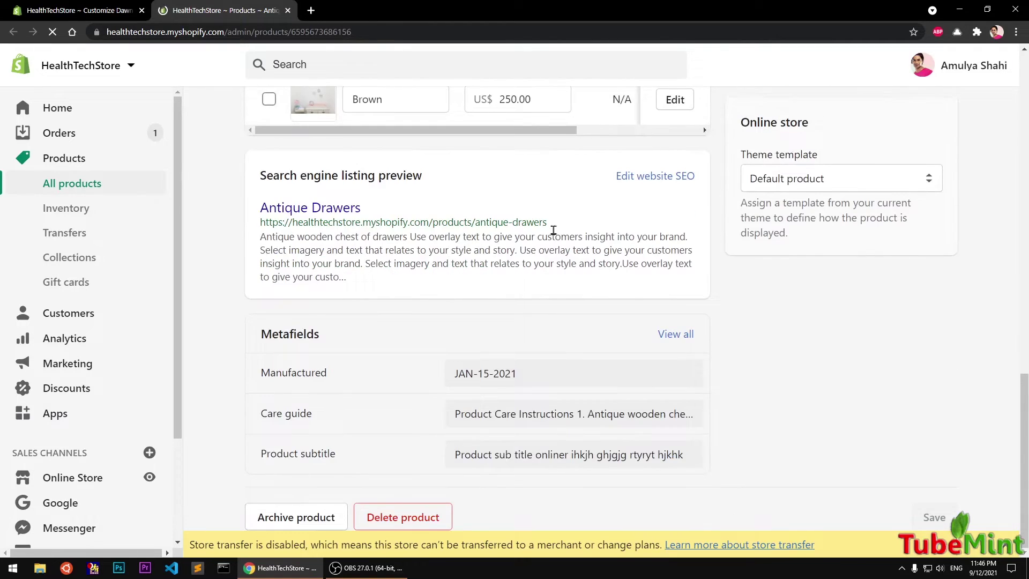
{"action": "scroll", "coordinate": [553, 230], "scroll_direction": "up", "scroll_amount": 17}
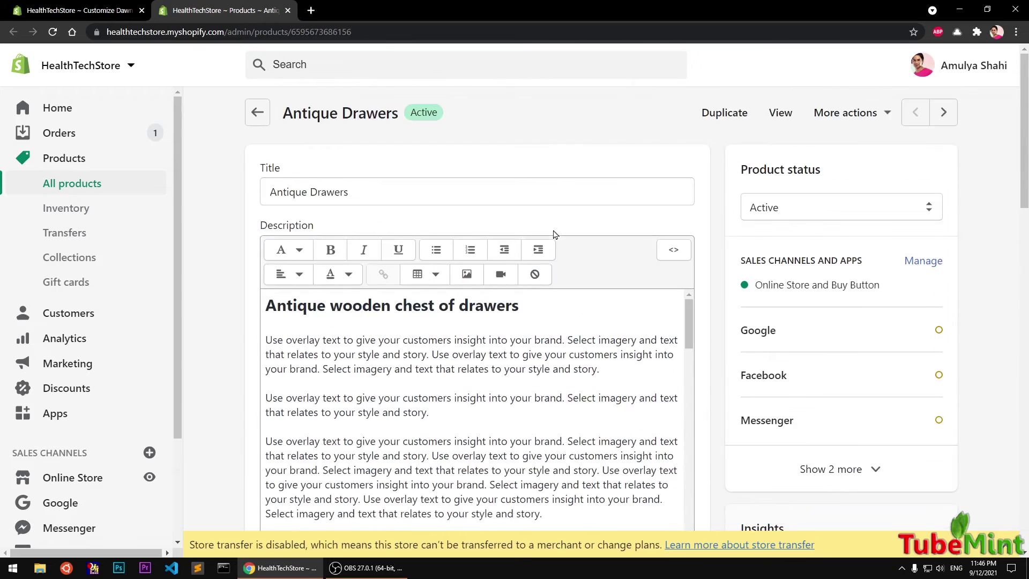
- Open the Antique Drawers live storefront page with View and switch to it
{"action": "left_click", "coordinate": [790, 111]}
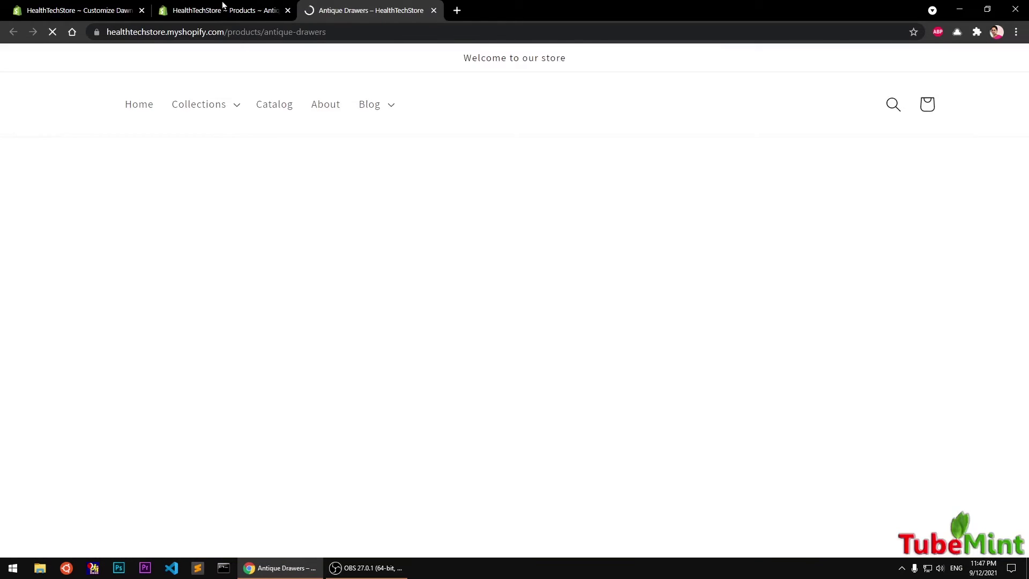
{"action": "left_click", "coordinate": [223, 5]}
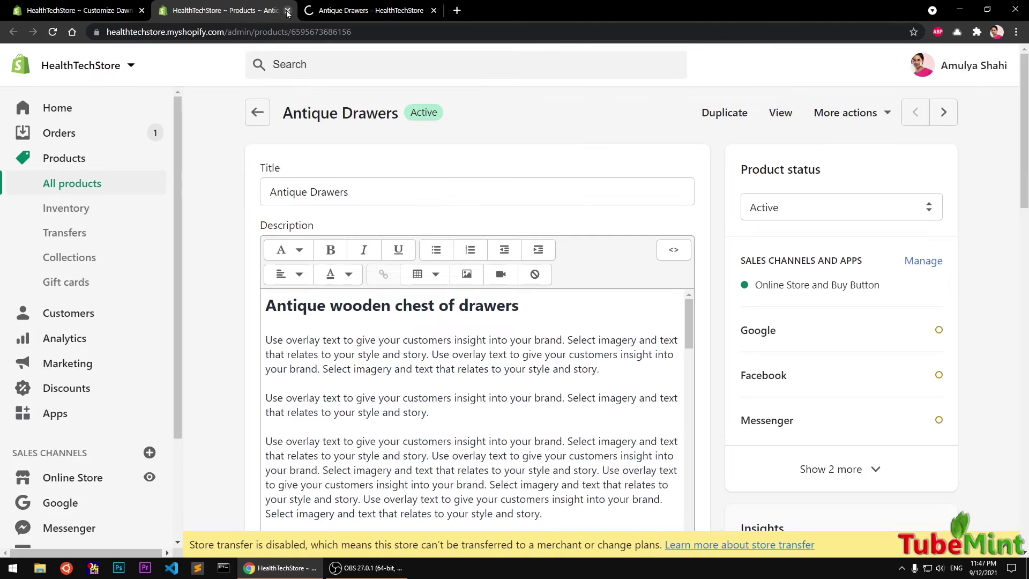
{"action": "left_click", "coordinate": [355, 12]}
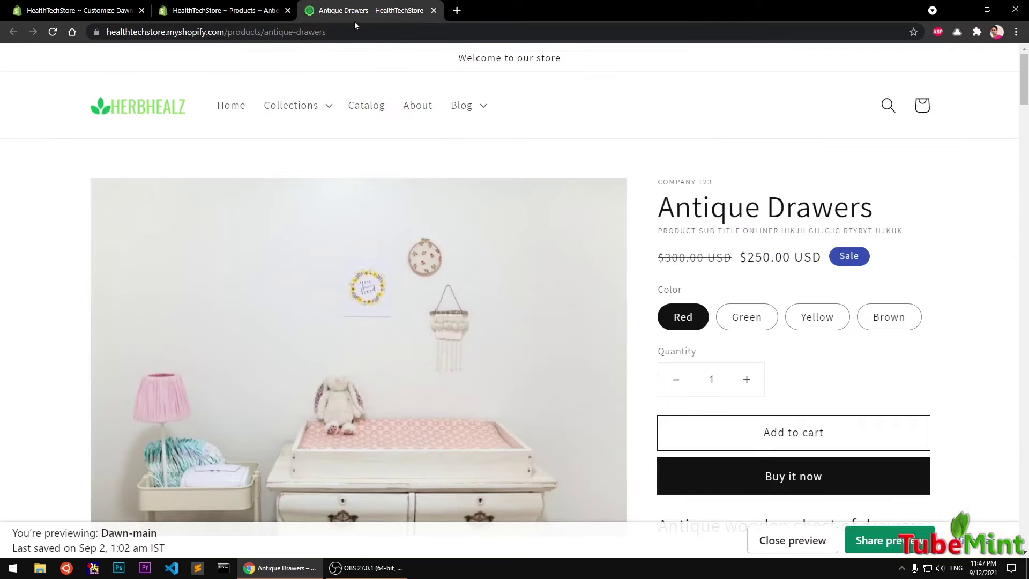
- Scroll the Antique Drawers storefront page down to You may also like and back
{"action": "scroll", "coordinate": [613, 321], "scroll_direction": "down", "scroll_amount": 10}
{"action": "scroll", "coordinate": [616, 323], "scroll_direction": "down", "scroll_amount": 20}
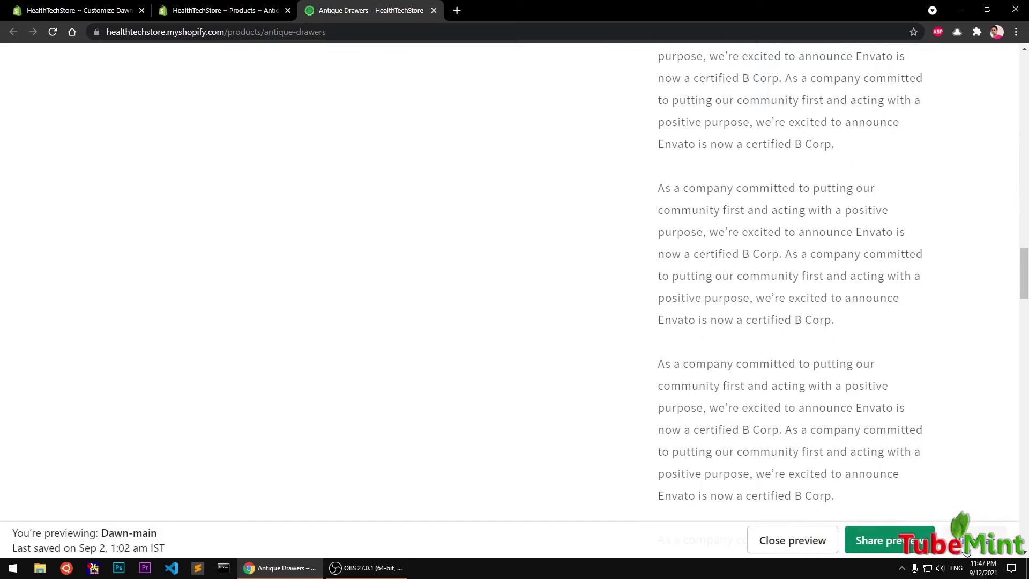
{"action": "scroll", "coordinate": [845, 401], "scroll_direction": "down", "scroll_amount": 1}
{"action": "scroll", "coordinate": [846, 402], "scroll_direction": "down", "scroll_amount": 20}
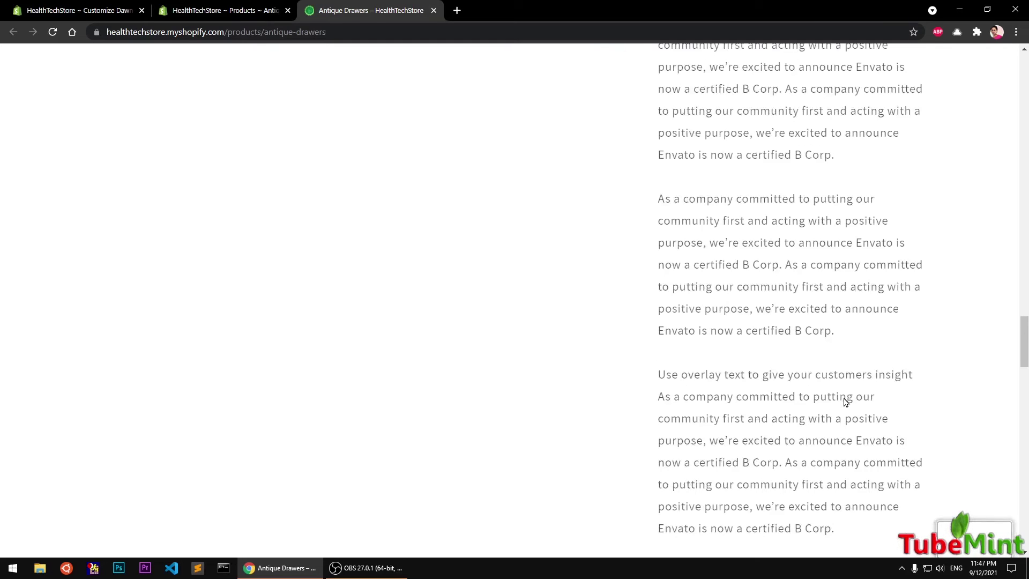
{"action": "scroll", "coordinate": [846, 402], "scroll_direction": "down", "scroll_amount": 10}
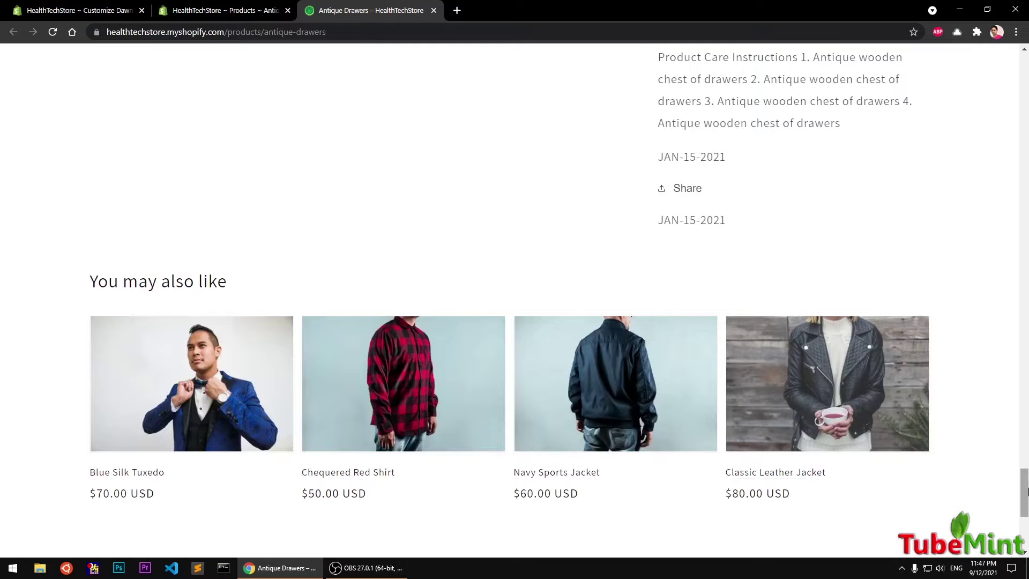
{"action": "left_click_drag", "start_coordinate": [1024, 492], "coordinate": [1027, 365]}
{"action": "scroll", "coordinate": [1027, 366], "scroll_direction": "up", "scroll_amount": 20}
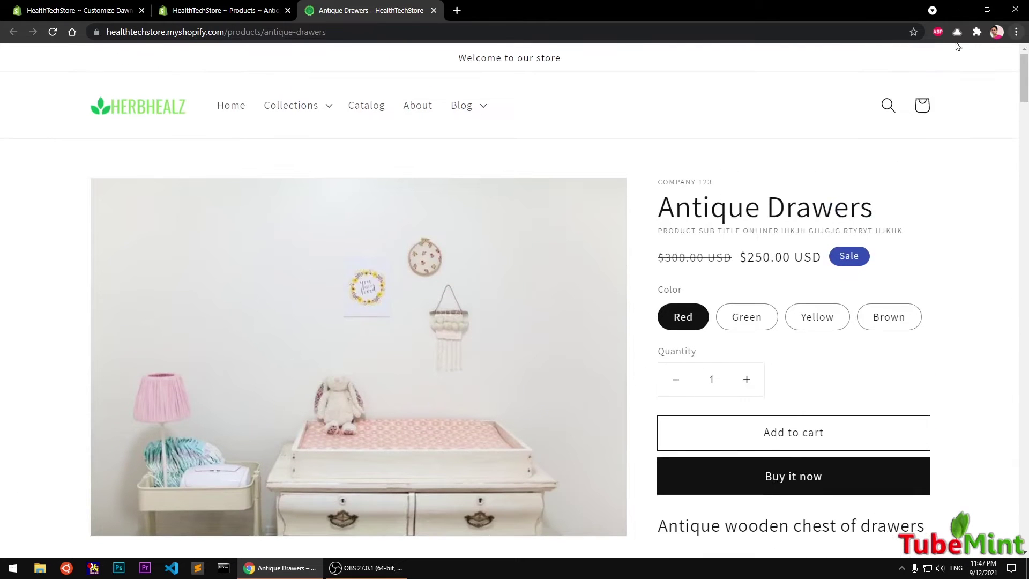
- Review the storefront product subtitle and the two JAN-15-2021 dates
{"action": "left_click", "coordinate": [96, 7]}
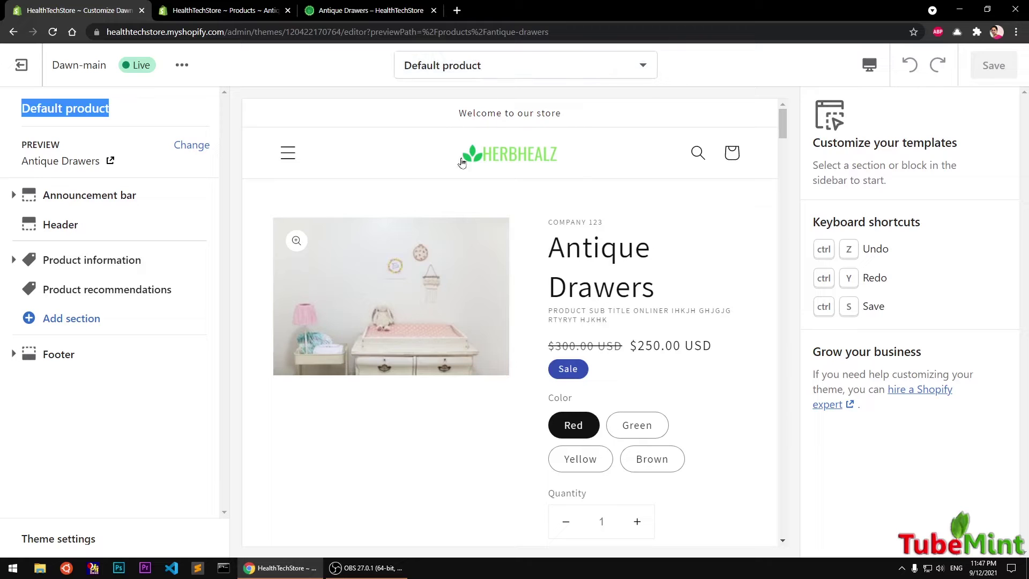
{"action": "left_click", "coordinate": [336, 6]}
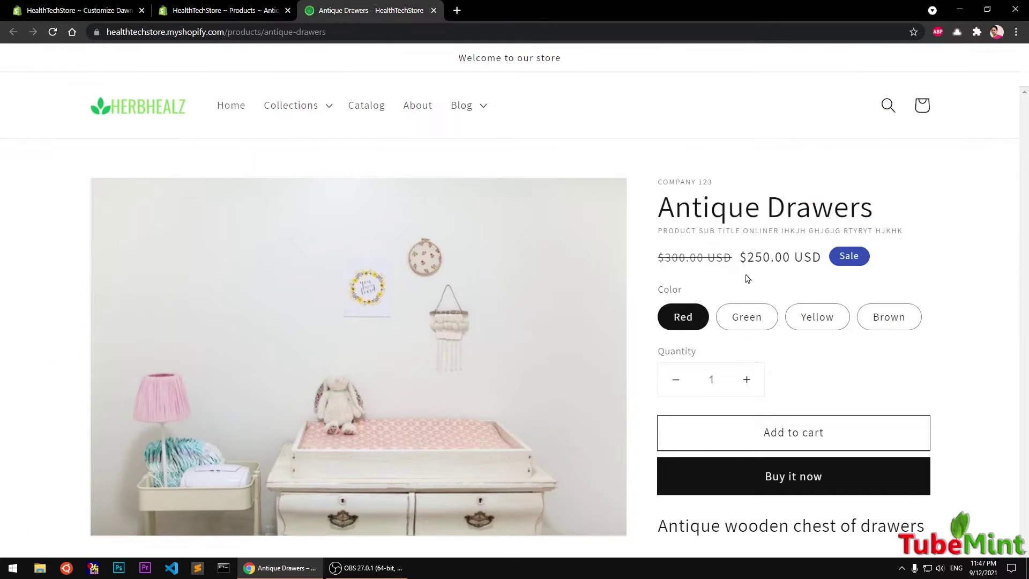
{"action": "left_click_drag", "start_coordinate": [657, 236], "coordinate": [914, 232]}
{"action": "left_click", "coordinate": [943, 240]}
{"action": "scroll", "coordinate": [970, 320], "scroll_direction": "down", "scroll_amount": 15}
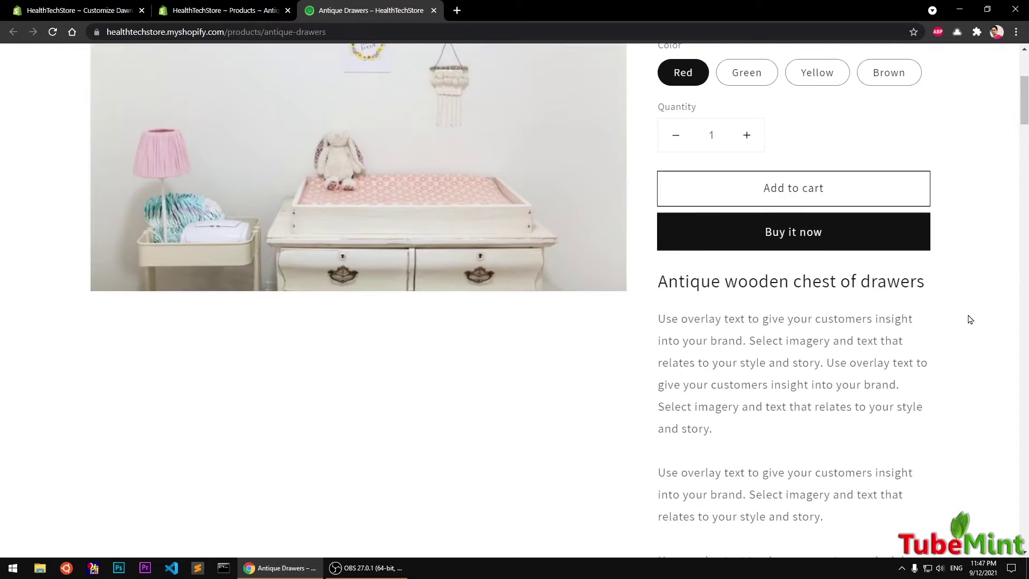
{"action": "scroll", "coordinate": [971, 320], "scroll_direction": "down", "scroll_amount": 15}
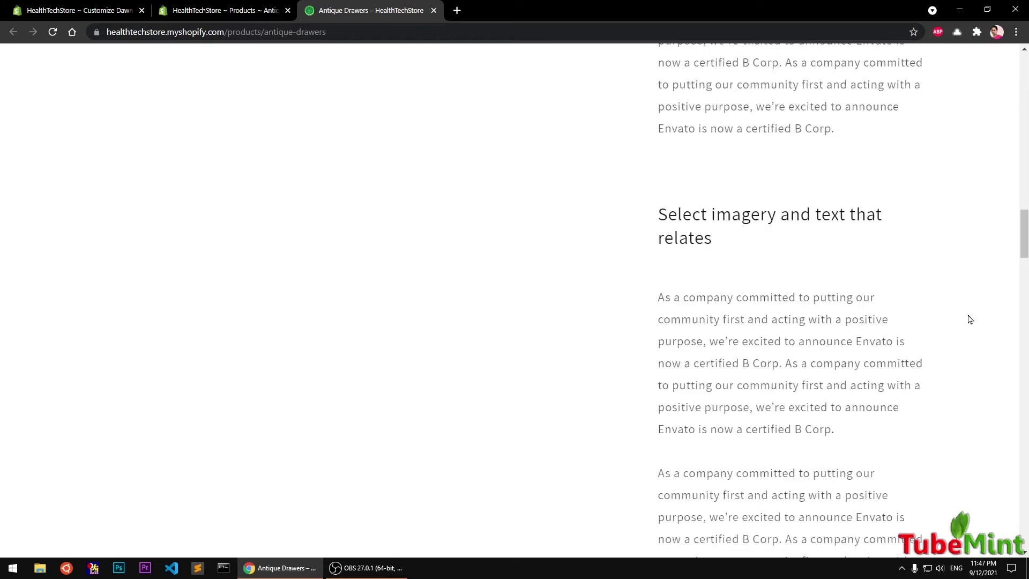
{"action": "scroll", "coordinate": [970, 319], "scroll_direction": "down", "scroll_amount": 12}
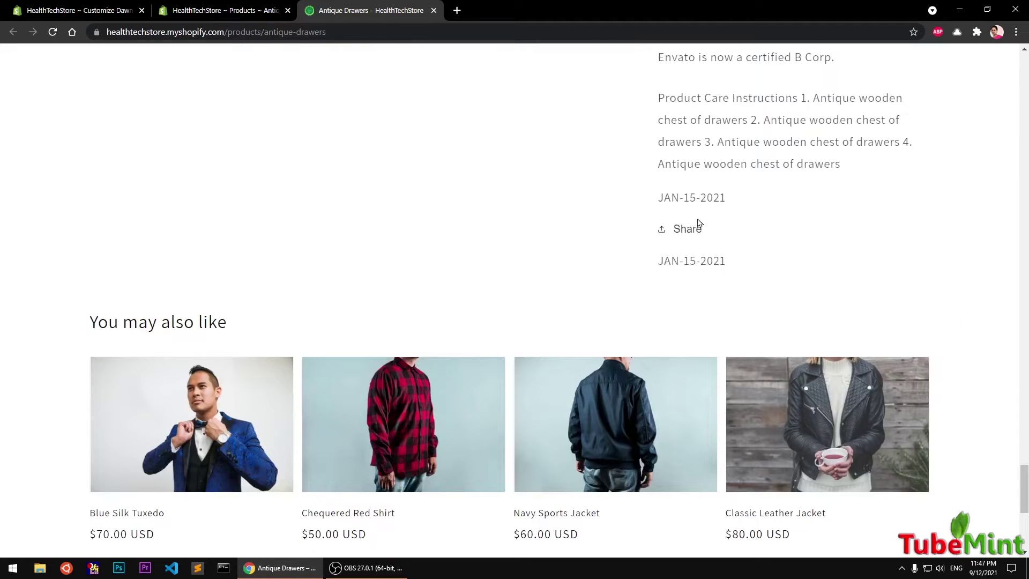
{"action": "left_click_drag", "start_coordinate": [655, 201], "coordinate": [772, 195]}
{"action": "left_click", "coordinate": [813, 223]}
{"action": "left_click_drag", "start_coordinate": [658, 263], "coordinate": [815, 268]}
{"action": "left_click", "coordinate": [816, 269]}
- Close the Antique Drawers admin product tab
{"action": "left_click_drag", "start_coordinate": [1026, 476], "coordinate": [1026, 31]}
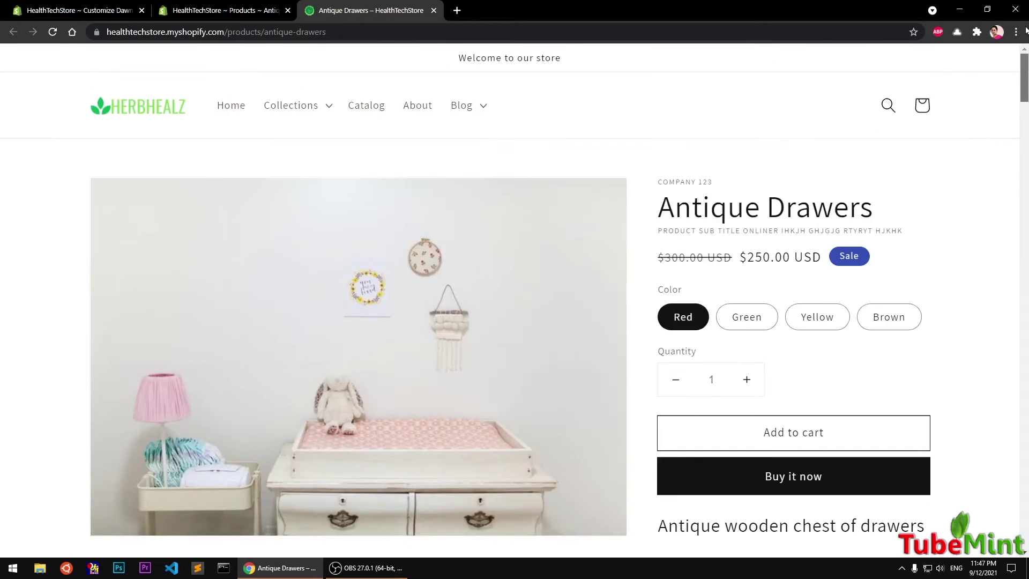
{"action": "left_click", "coordinate": [221, 8]}
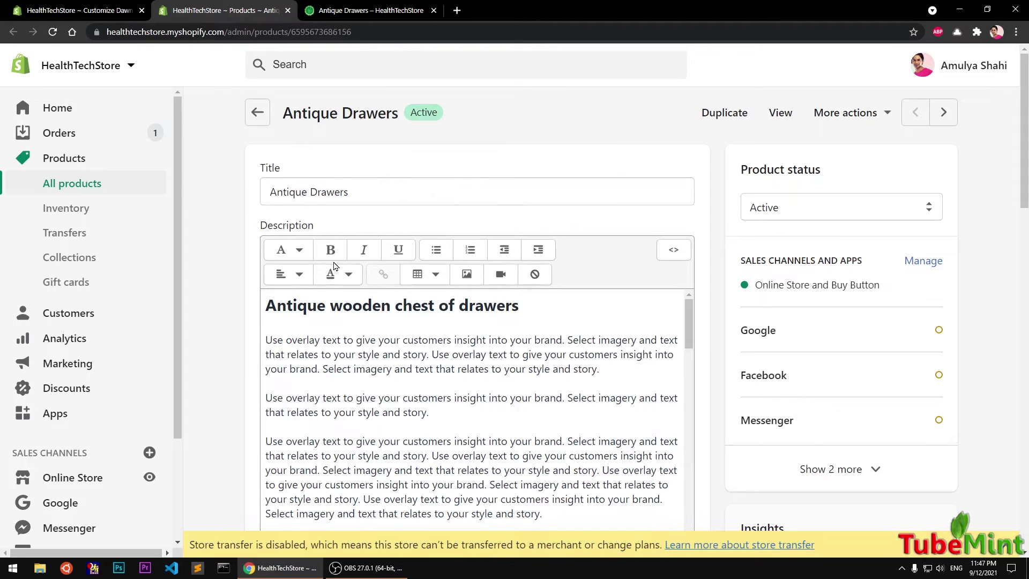
{"action": "left_click", "coordinate": [288, 10]}
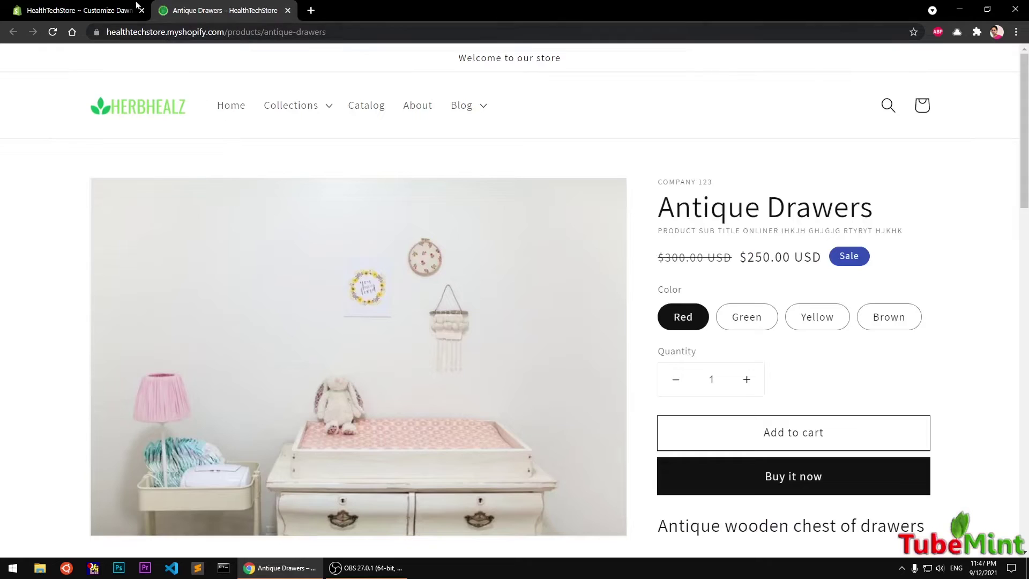
- Return to the Customize Dawn tab and scroll the Antique Drawers preview back to the top
{"action": "left_click", "coordinate": [120, 7]}
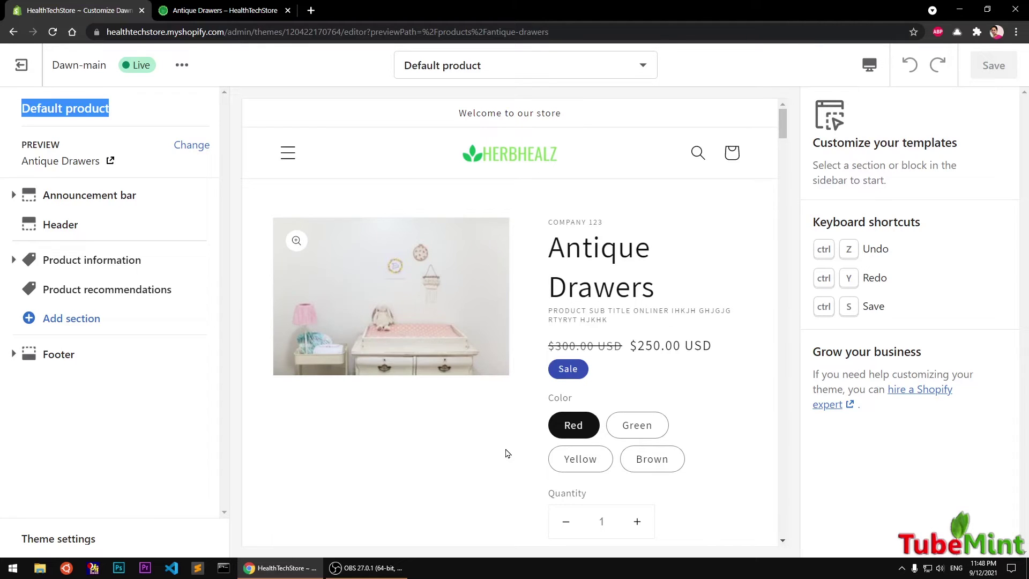
{"action": "scroll", "coordinate": [508, 454], "scroll_direction": "down", "scroll_amount": 15}
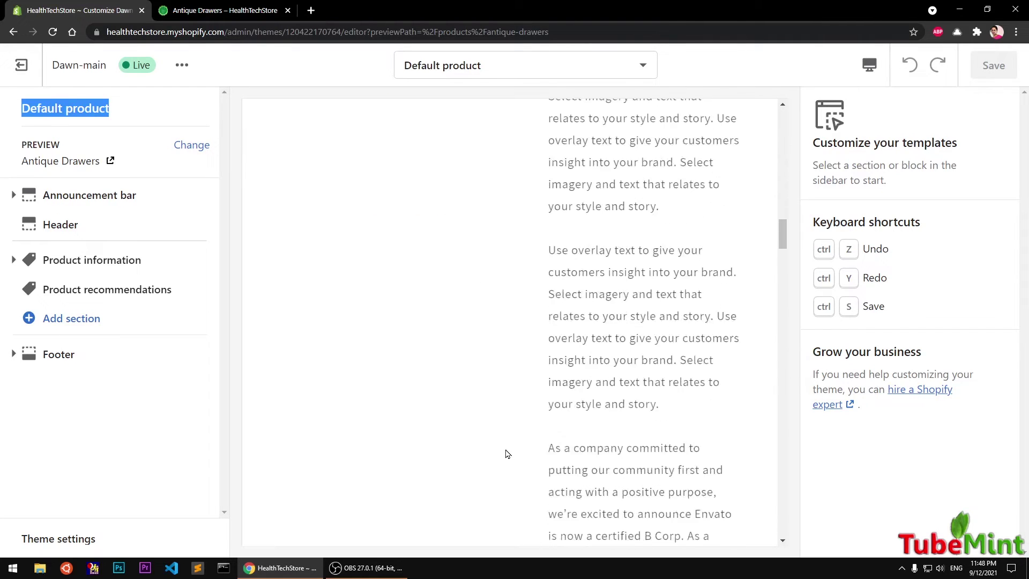
{"action": "scroll", "coordinate": [507, 454], "scroll_direction": "down", "scroll_amount": 8}
{"action": "left_click", "coordinate": [90, 448]}
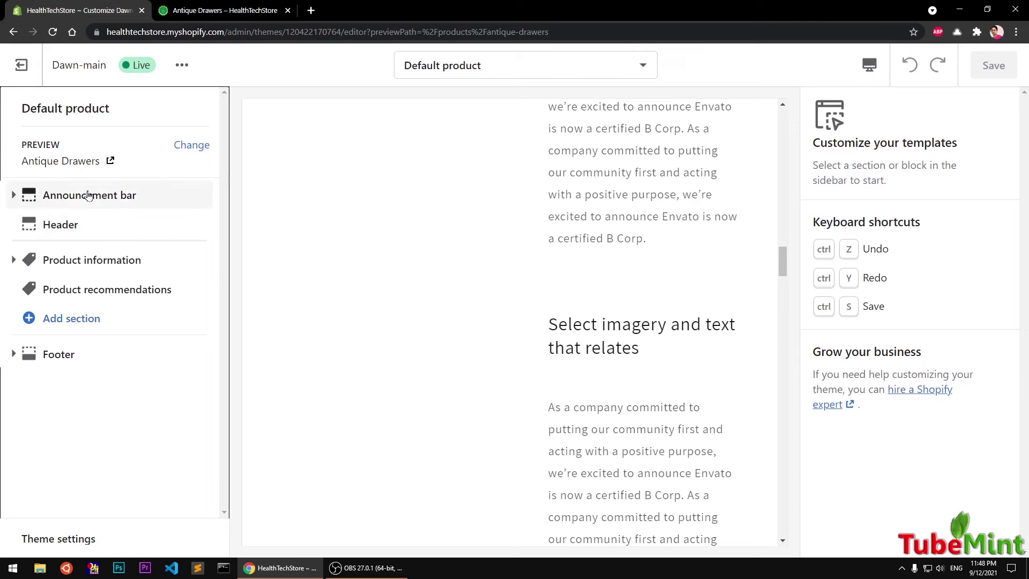
{"action": "scroll", "coordinate": [603, 188], "scroll_direction": "up", "scroll_amount": 10}
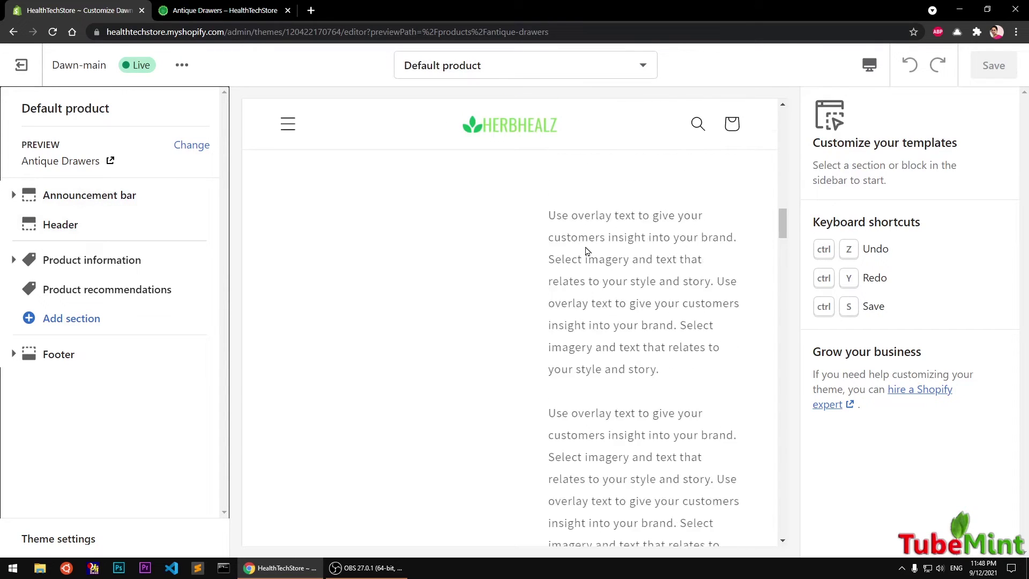
{"action": "scroll", "coordinate": [603, 189], "scroll_direction": "up", "scroll_amount": 10}
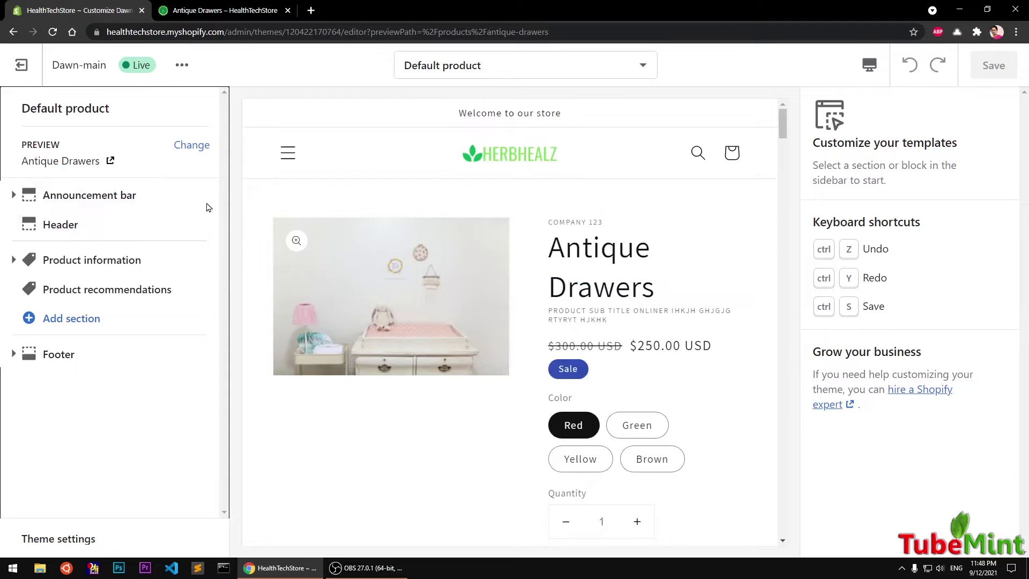
- Expand Announcement bar, then hide and unhide its 'Welcome to our store' block
{"action": "left_click", "coordinate": [118, 197]}
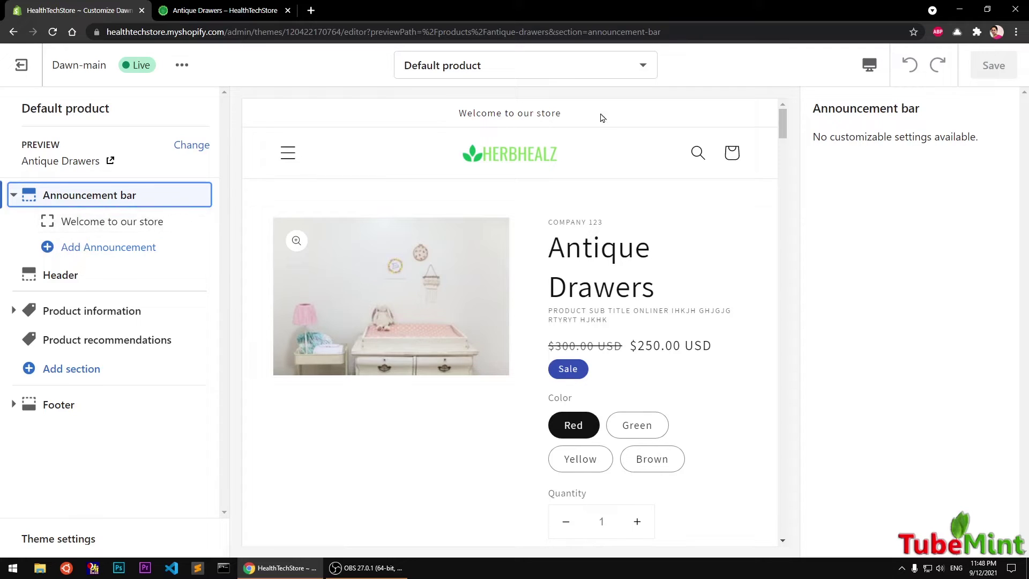
{"action": "mouse_move", "coordinate": [138, 224]}
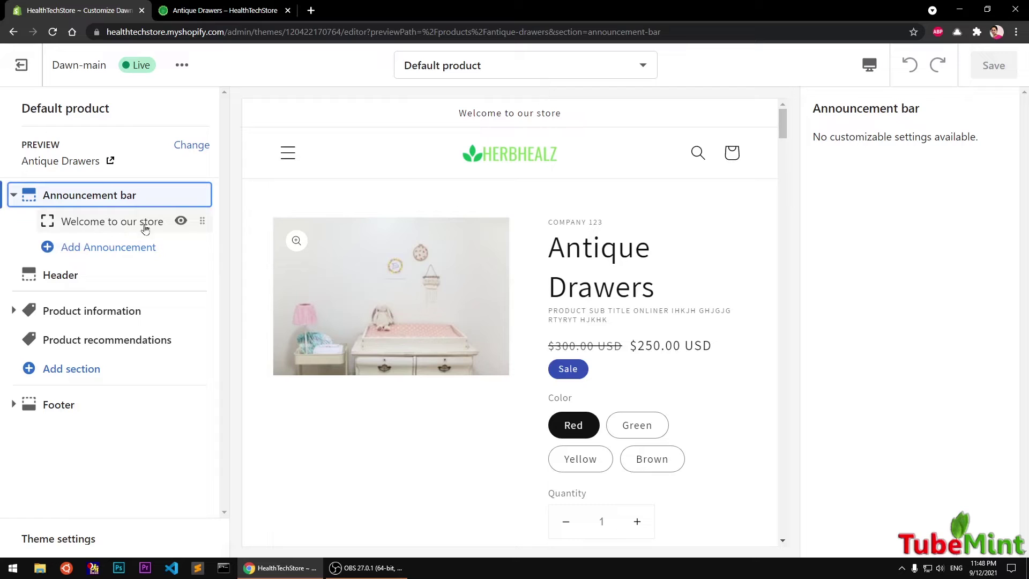
{"action": "mouse_move", "coordinate": [201, 222]}
{"action": "left_mouse_down"}
{"action": "mouse_move", "coordinate": [200, 242]}
{"action": "mouse_move", "coordinate": [196, 225]}
{"action": "left_mouse_up"}
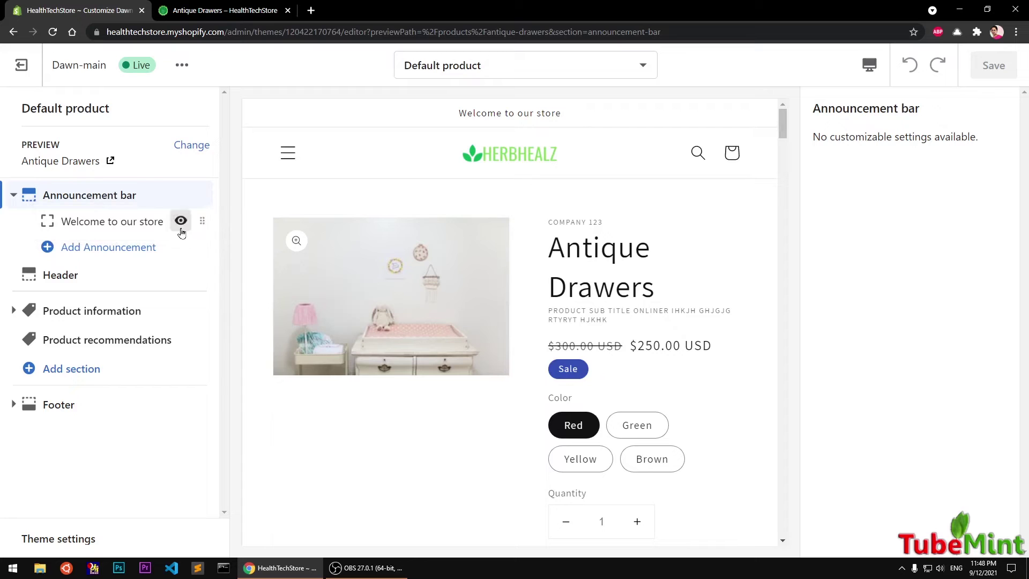
{"action": "left_click", "coordinate": [180, 222]}
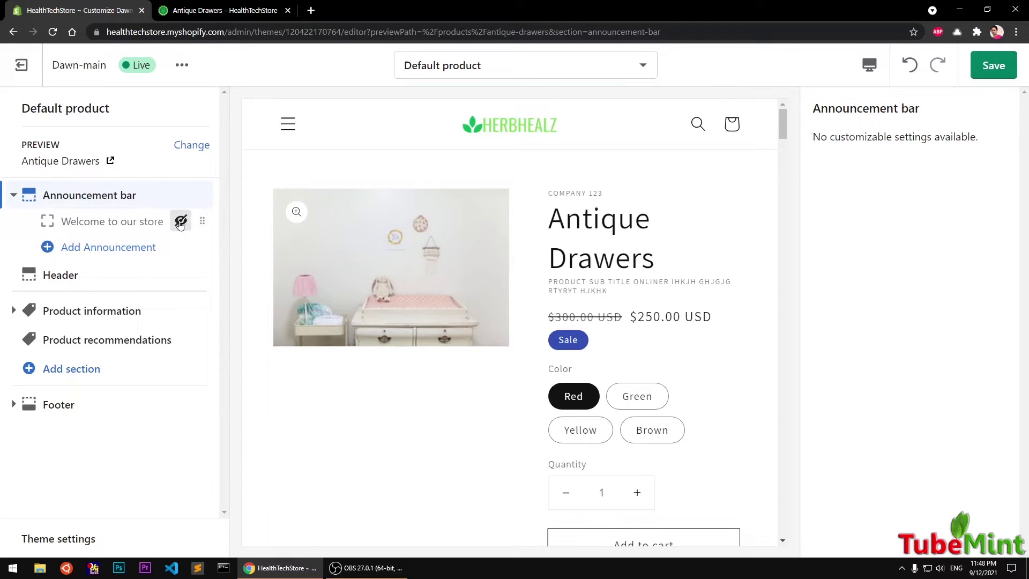
{"action": "left_click", "coordinate": [181, 222]}
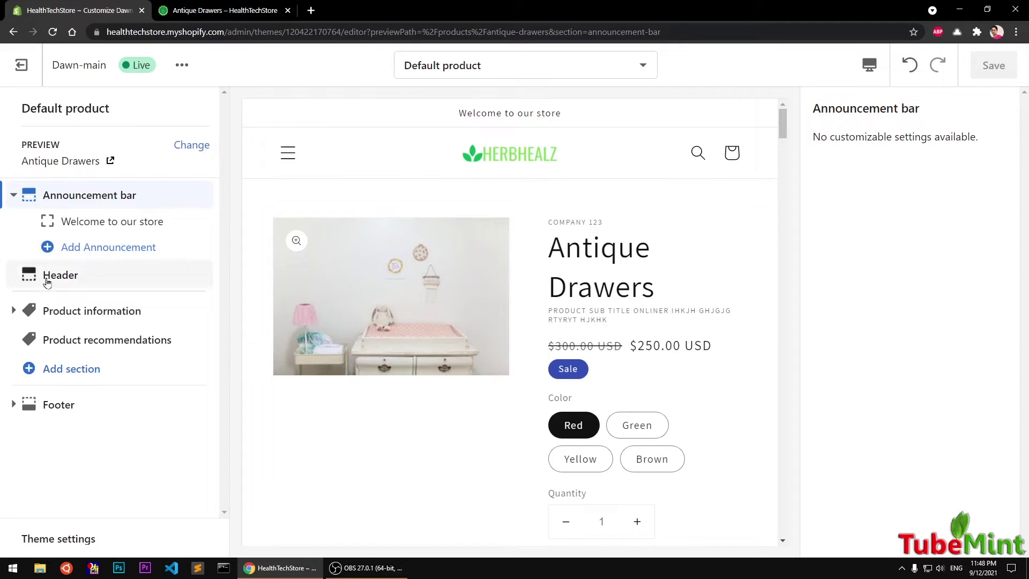
- Collapse the Announcement bar and open Header settings, showing the HERBHEALZ logo at 160px, Middle left
{"action": "left_click", "coordinate": [13, 194]}
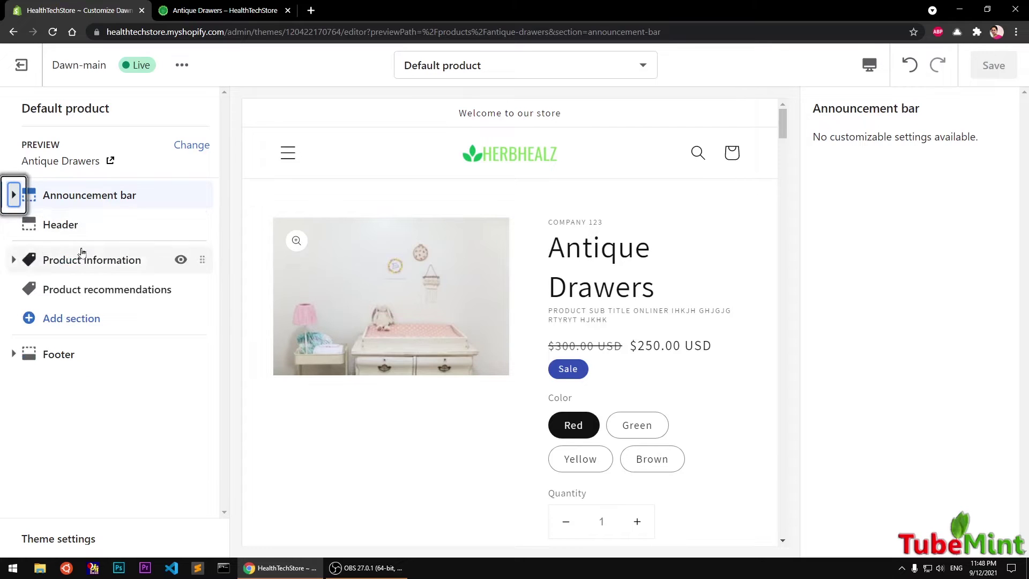
{"action": "left_click", "coordinate": [85, 223]}
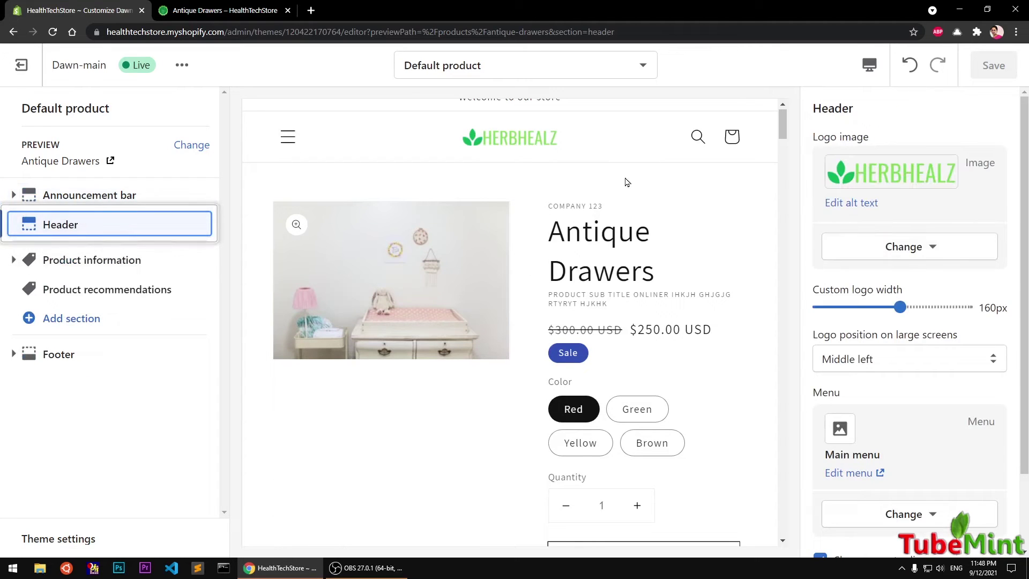
{"action": "scroll", "coordinate": [588, 219], "scroll_direction": "up", "scroll_amount": 1}
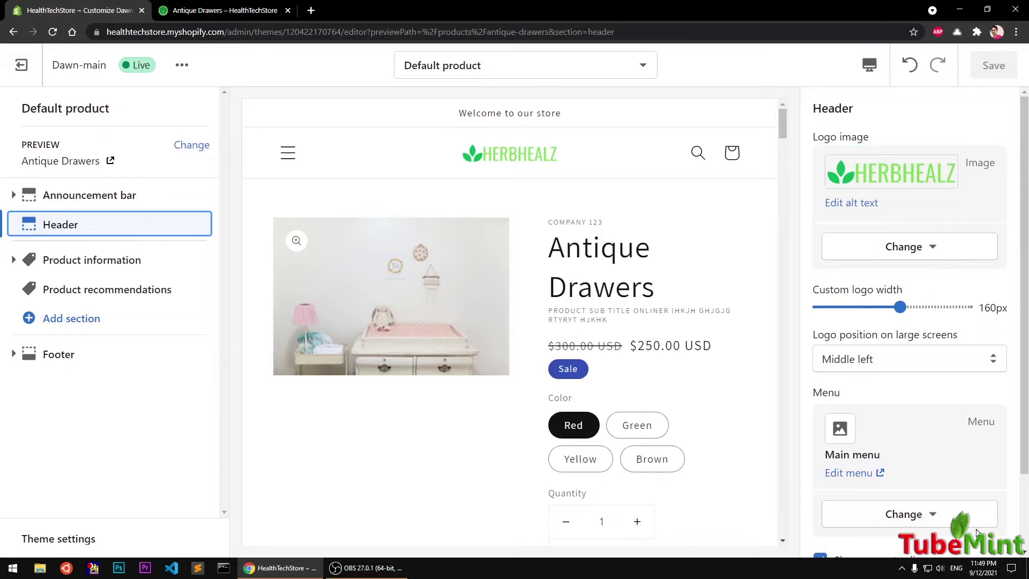
{"action": "left_click", "coordinate": [128, 196]}
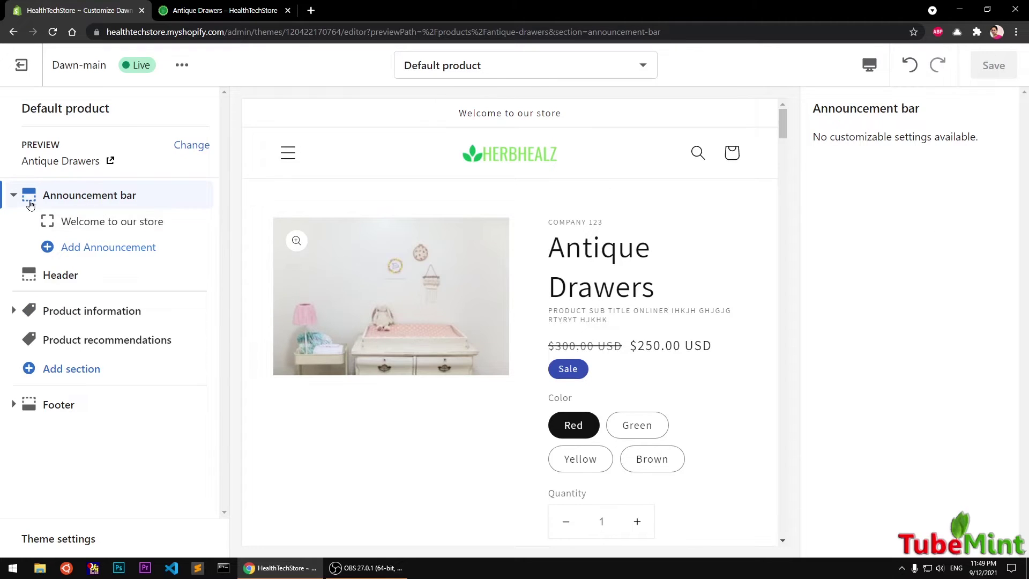
{"action": "left_click", "coordinate": [13, 196]}
{"action": "left_click", "coordinate": [60, 224]}
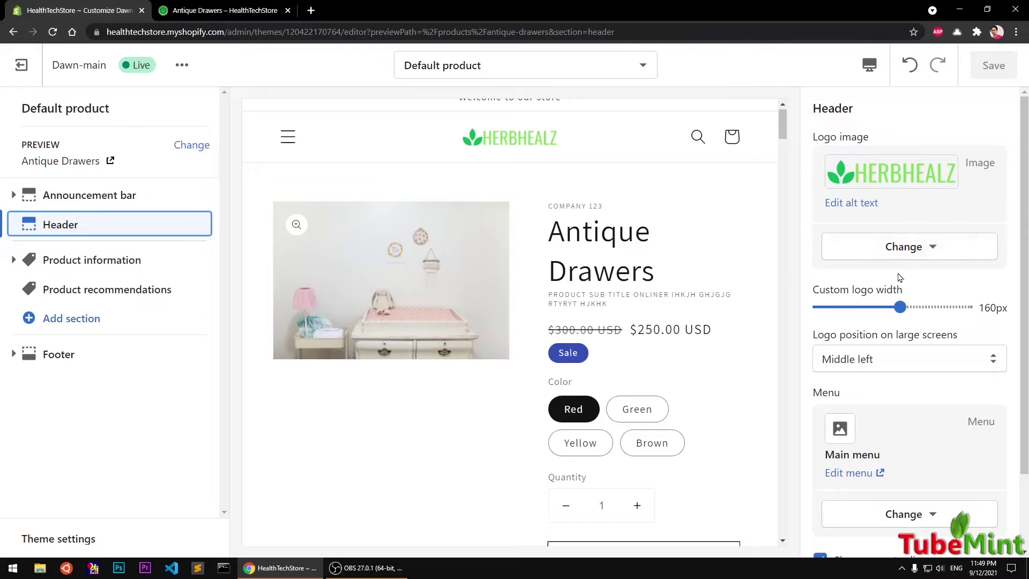
- Widen the custom logo to 180px, keeping the logo position at Middle left
{"action": "left_click", "coordinate": [901, 311]}
{"action": "mouse_move", "coordinate": [900, 311]}
{"action": "left_mouse_down"}
{"action": "mouse_move", "coordinate": [869, 311]}
{"action": "mouse_move", "coordinate": [928, 309]}
{"action": "mouse_move", "coordinate": [916, 309]}
{"action": "left_mouse_up"}
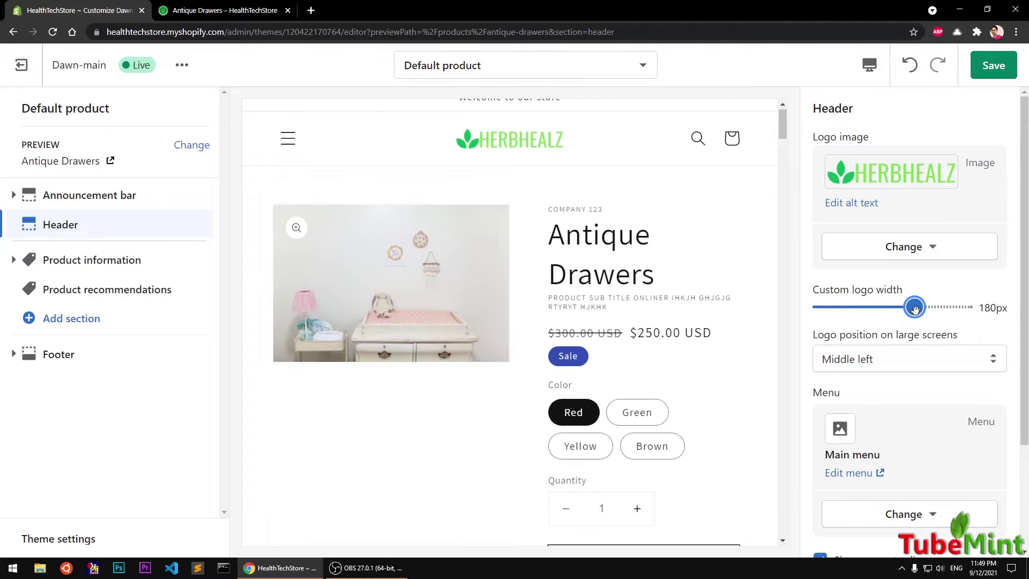
{"action": "left_click", "coordinate": [965, 366]}
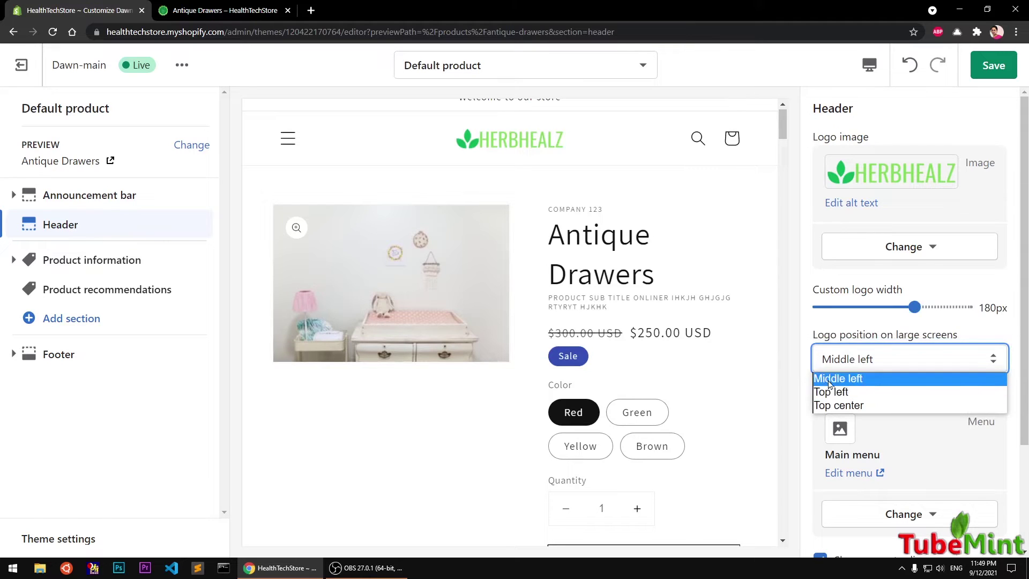
{"action": "left_click", "coordinate": [799, 274]}
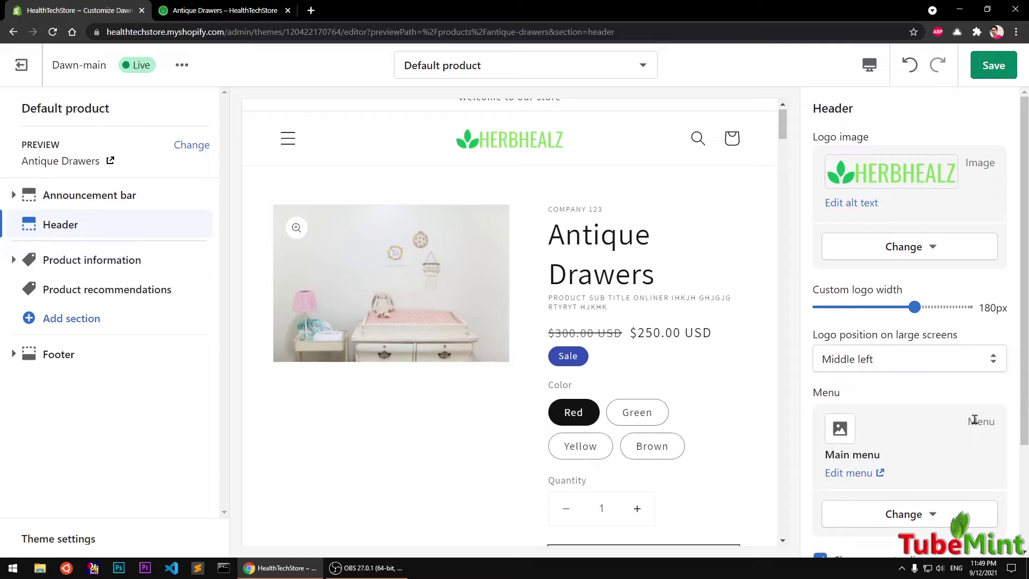
{"action": "scroll", "coordinate": [975, 420], "scroll_direction": "down", "scroll_amount": 3}
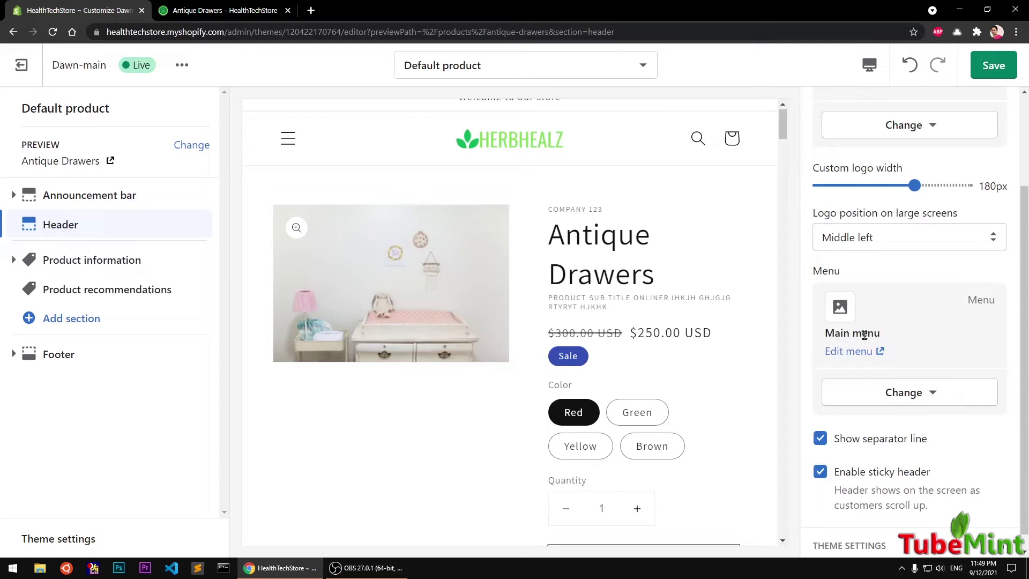
- Check the preview's navigation drawer and the header menu change options, then view the live Antique Drawers page
{"action": "left_click", "coordinate": [285, 139]}
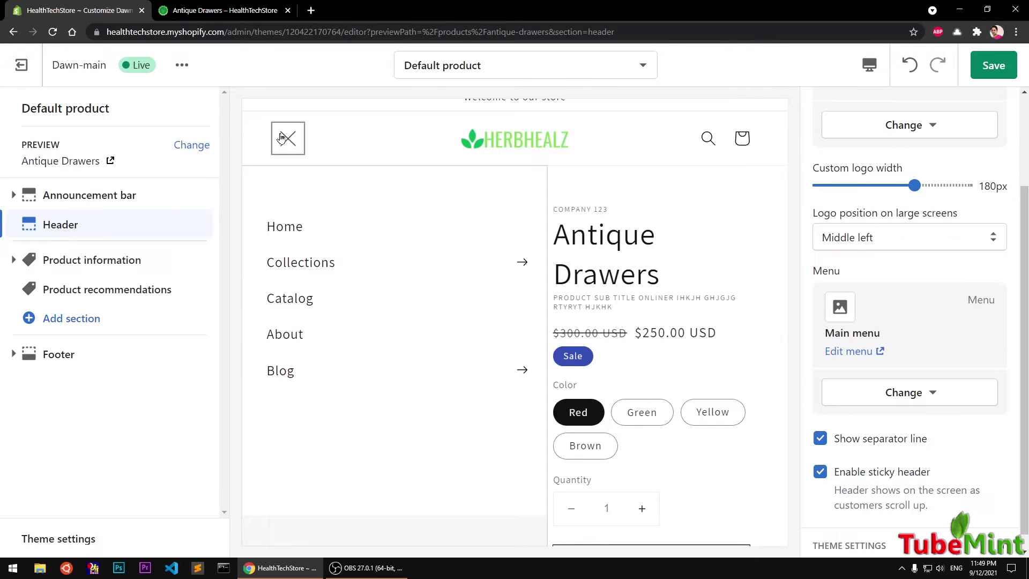
{"action": "left_click", "coordinate": [302, 142]}
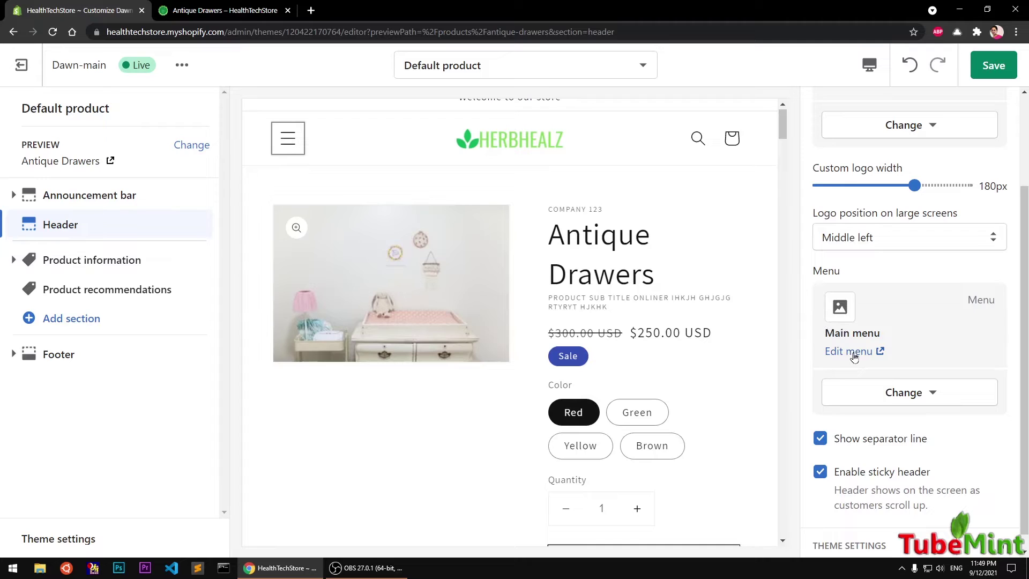
{"action": "left_click", "coordinate": [924, 394]}
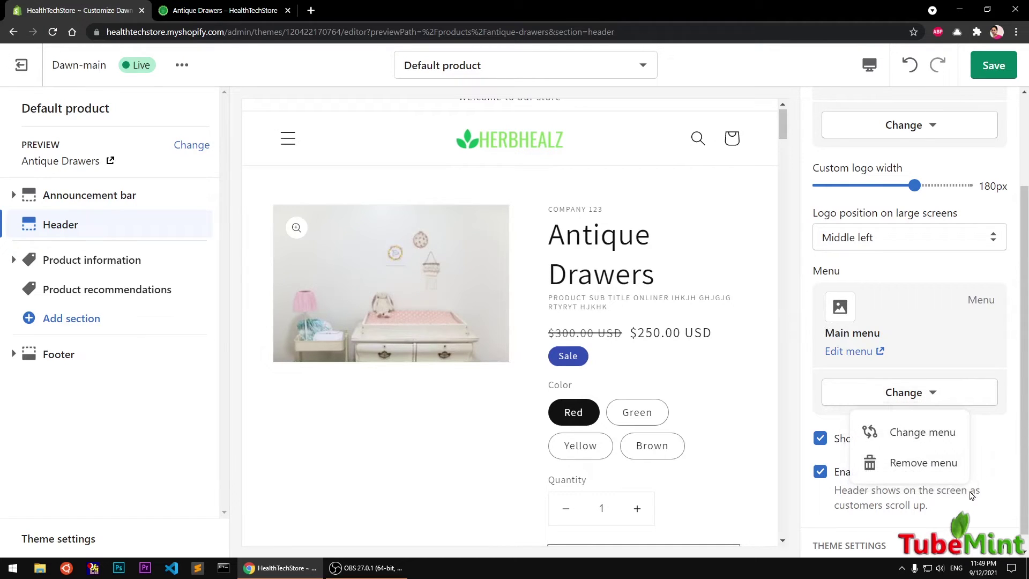
{"action": "left_click", "coordinate": [896, 269]}
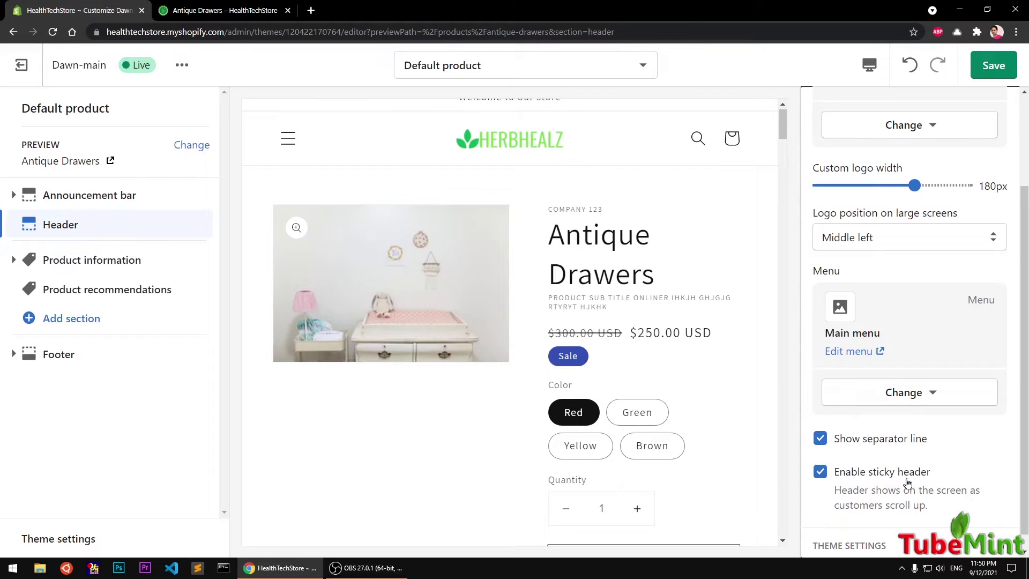
{"action": "scroll", "coordinate": [622, 188], "scroll_direction": "down", "scroll_amount": 4}
{"action": "scroll", "coordinate": [622, 188], "scroll_direction": "up", "scroll_amount": 4}
{"action": "scroll", "coordinate": [622, 188], "scroll_direction": "down", "scroll_amount": 4}
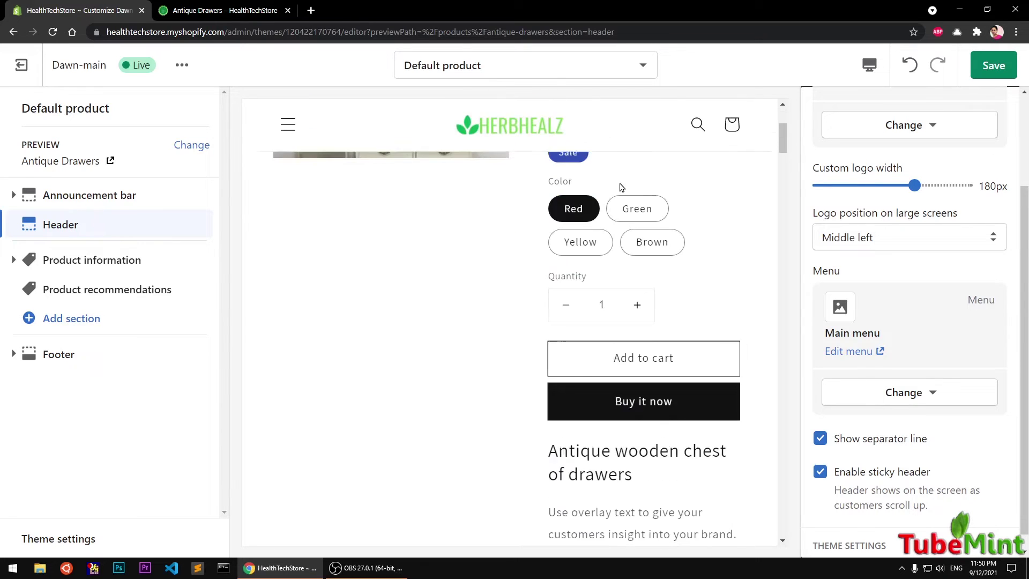
{"action": "key", "text": "ctrl+Tab"}
{"action": "scroll", "coordinate": [593, 284], "scroll_direction": "down", "scroll_amount": 15}
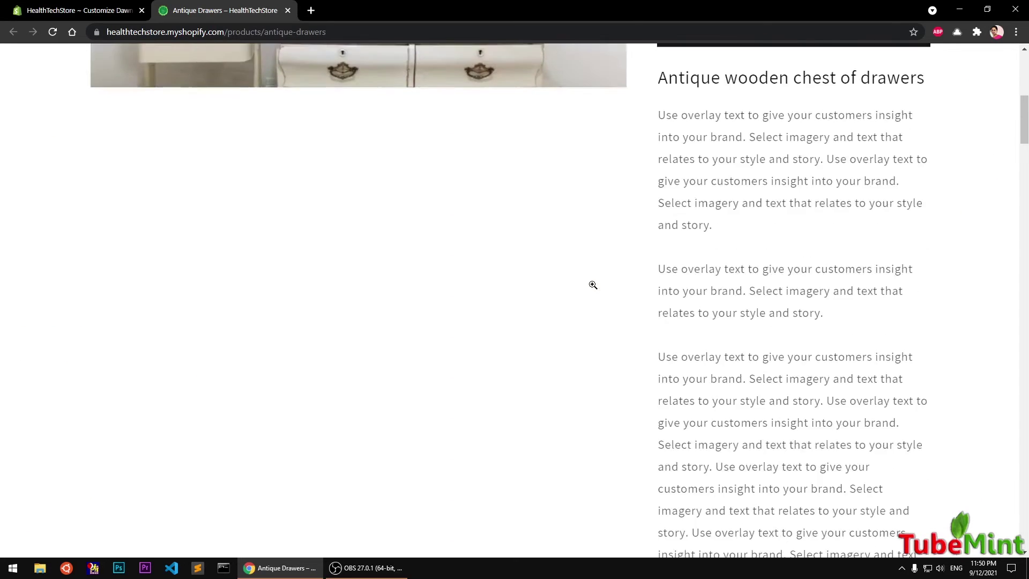
{"action": "scroll", "coordinate": [593, 284], "scroll_direction": "up", "scroll_amount": 7}
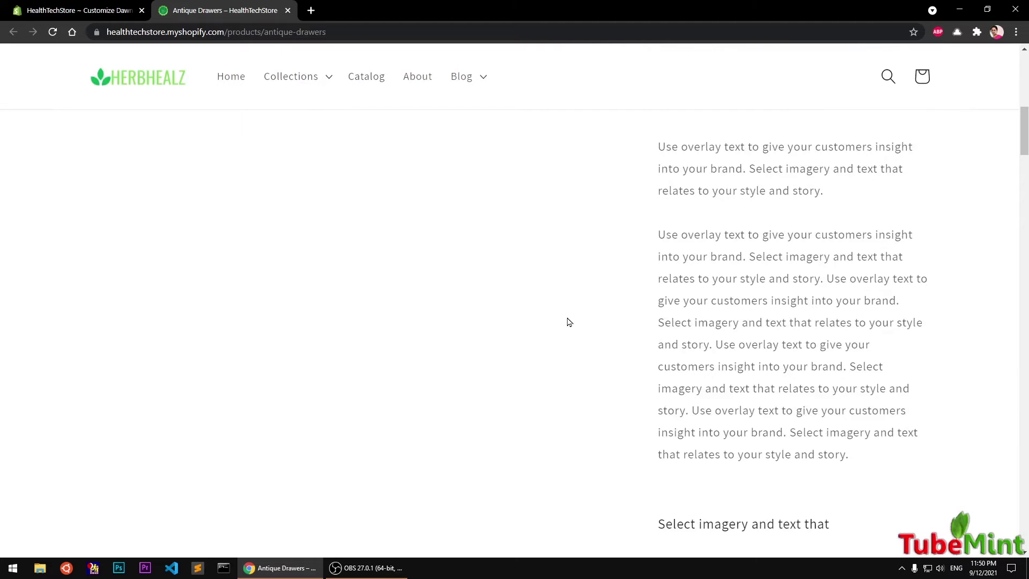
{"action": "scroll", "coordinate": [576, 322], "scroll_direction": "down", "scroll_amount": 10}
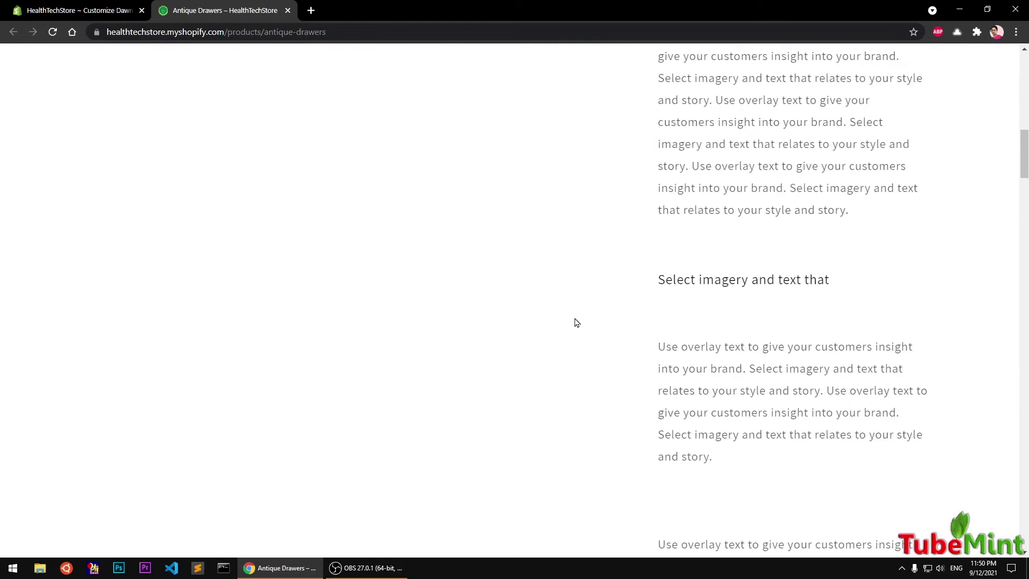
{"action": "scroll", "coordinate": [576, 322], "scroll_direction": "up", "scroll_amount": 6}
{"action": "scroll", "coordinate": [577, 322], "scroll_direction": "down", "scroll_amount": 5}
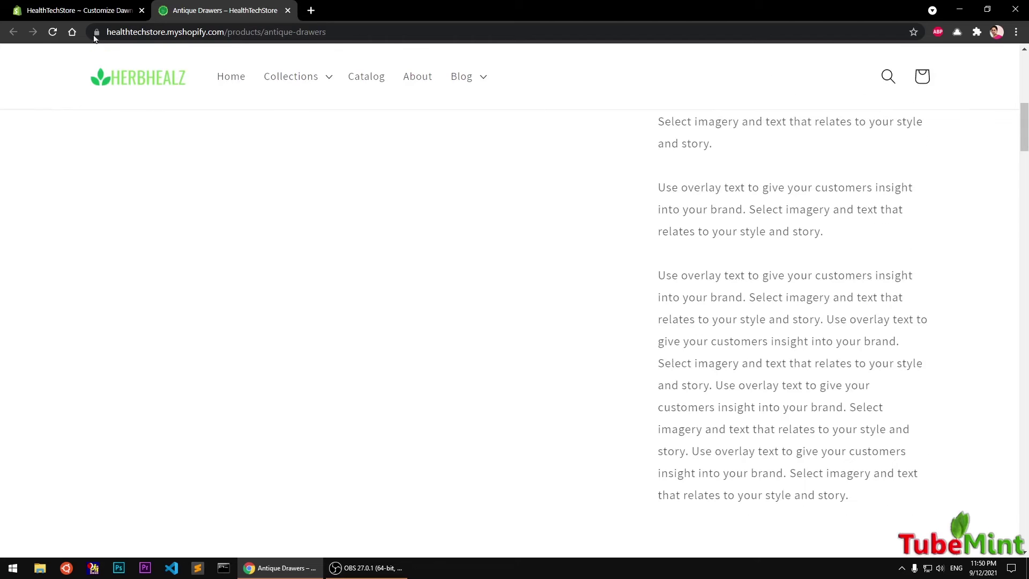
{"action": "left_click", "coordinate": [78, 10]}
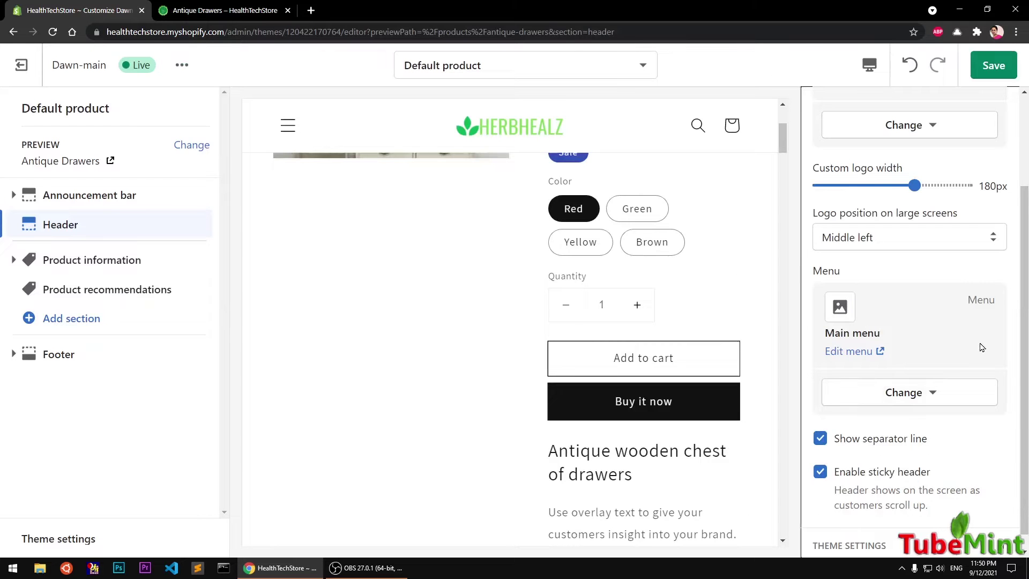
{"action": "scroll", "coordinate": [961, 448], "scroll_direction": "down", "scroll_amount": 1}
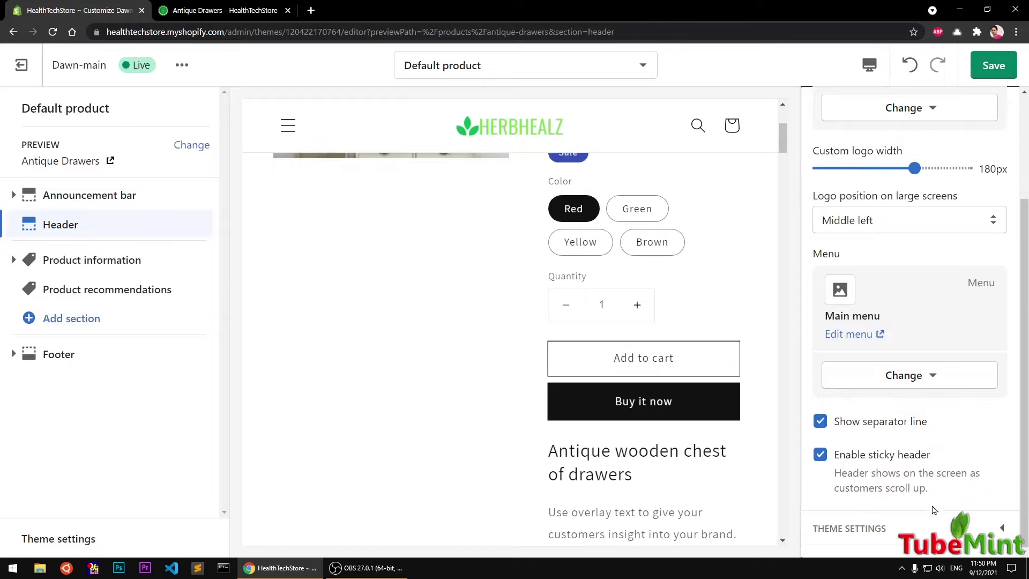
{"action": "left_click", "coordinate": [938, 528]}
{"action": "scroll", "coordinate": [948, 509], "scroll_direction": "down", "scroll_amount": 1}
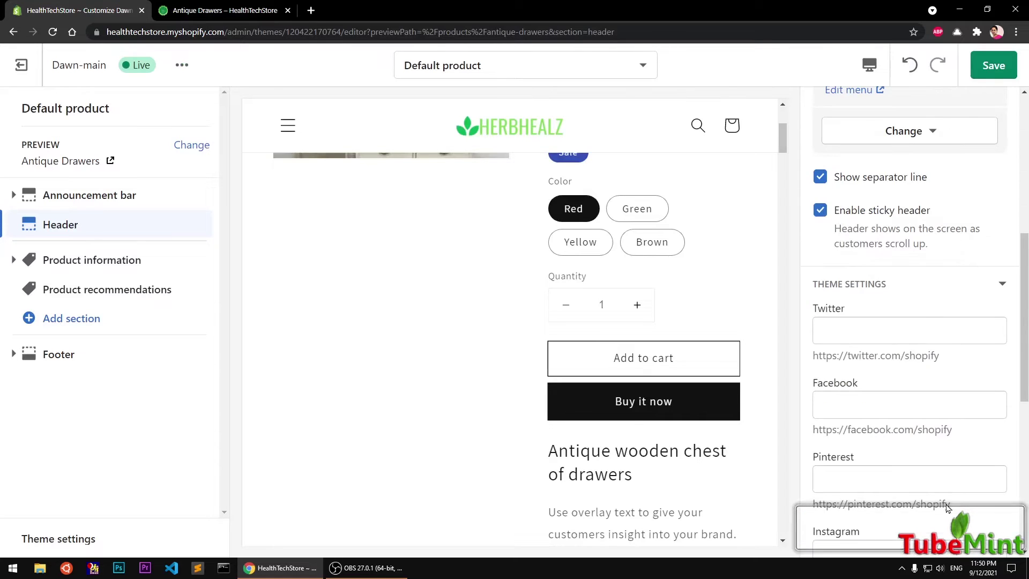
{"action": "scroll", "coordinate": [947, 509], "scroll_direction": "down", "scroll_amount": 3}
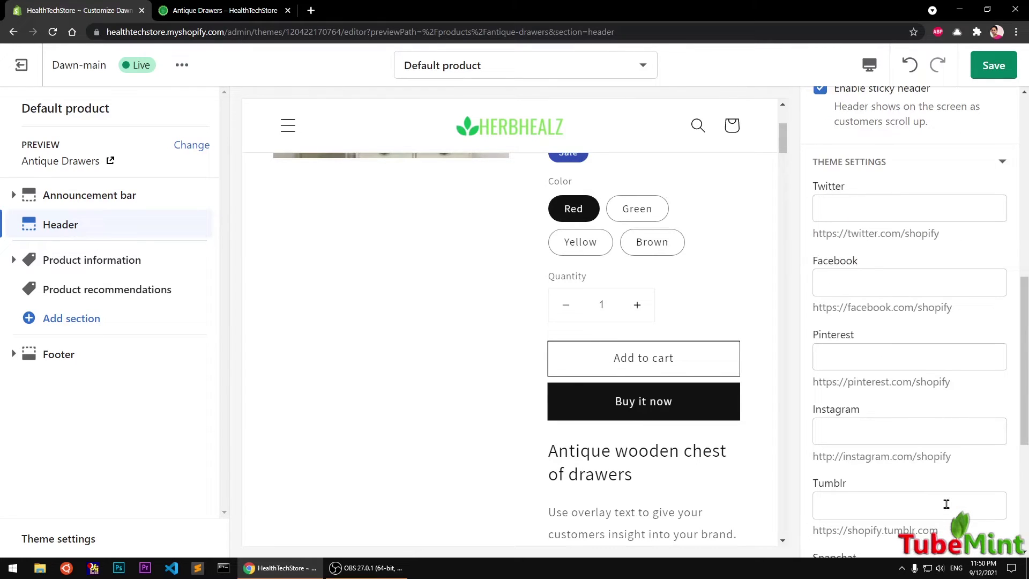
{"action": "left_click", "coordinate": [836, 203]}
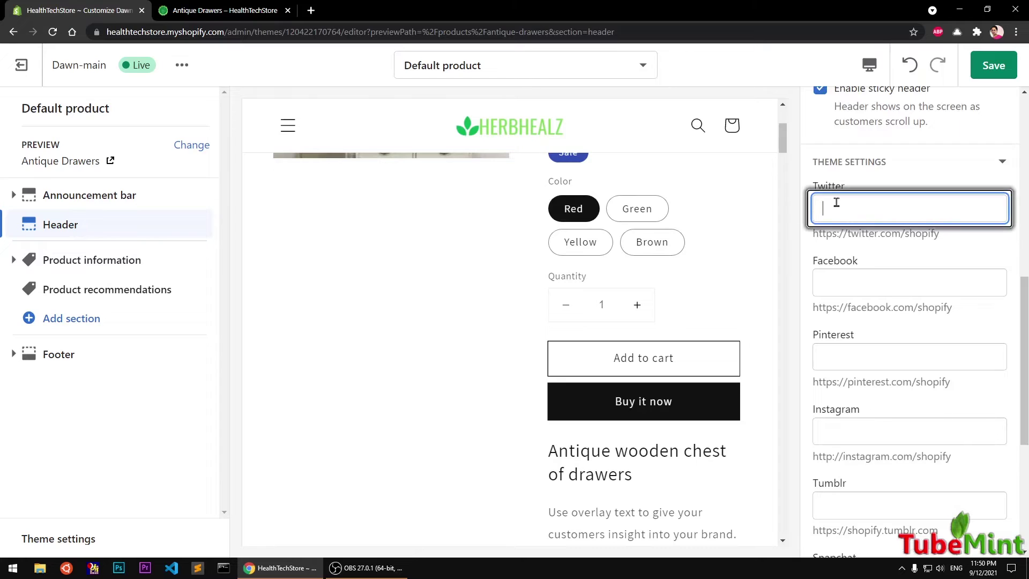
{"action": "left_click", "coordinate": [856, 275]}
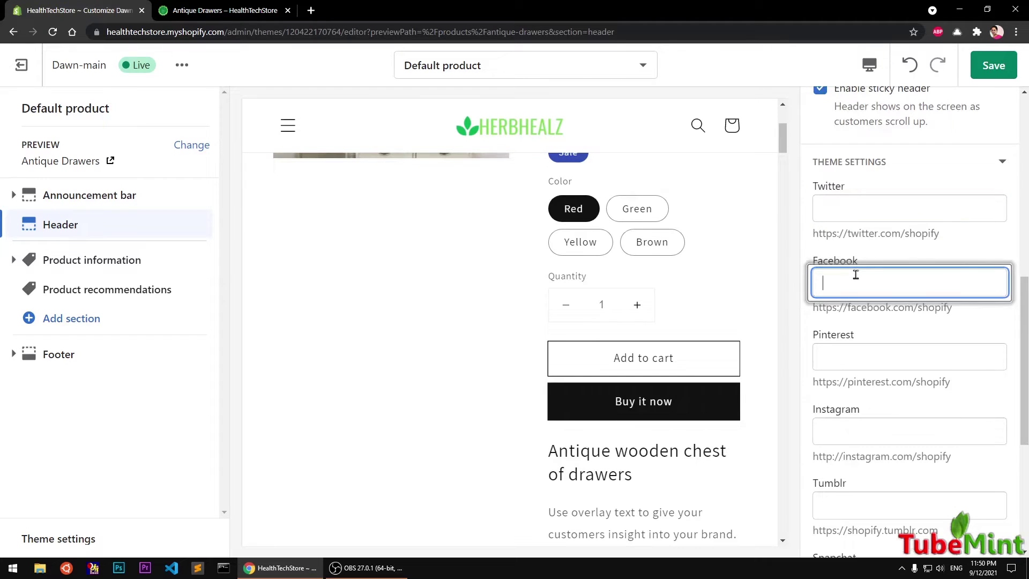
{"action": "scroll", "coordinate": [857, 275], "scroll_direction": "down", "scroll_amount": 4}
{"action": "scroll", "coordinate": [856, 275], "scroll_direction": "down", "scroll_amount": 1}
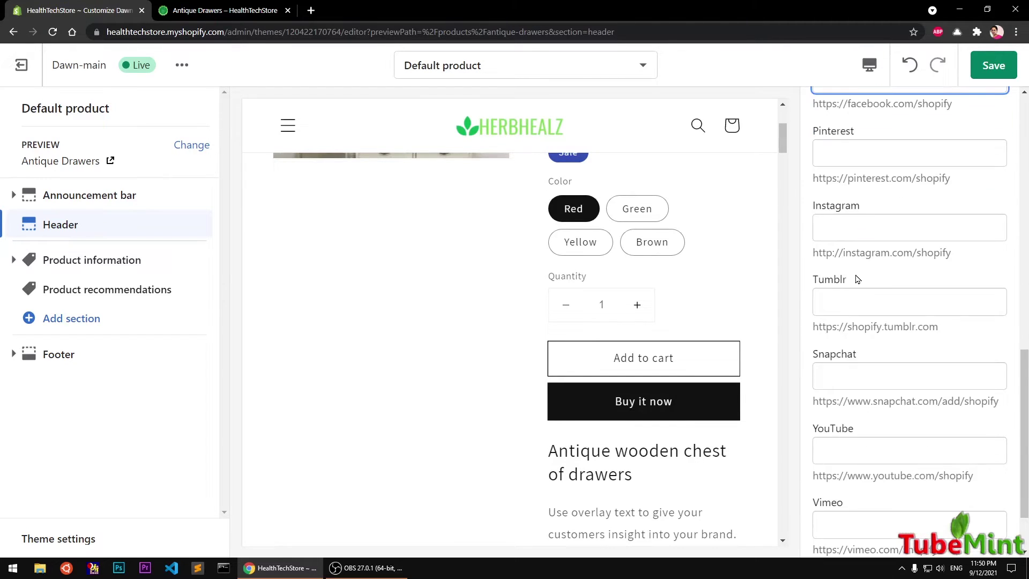
{"action": "scroll", "coordinate": [856, 278], "scroll_direction": "down", "scroll_amount": 2}
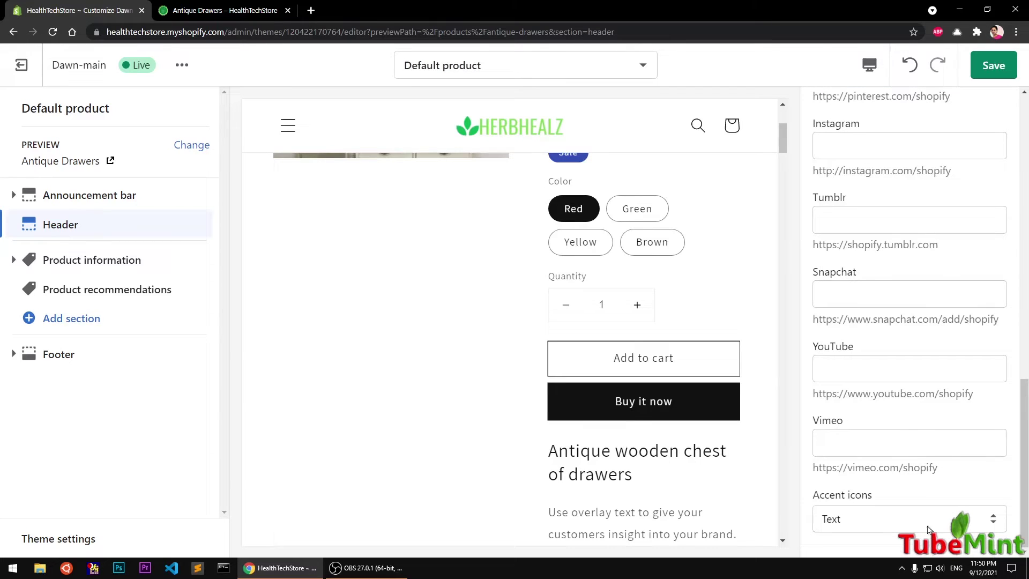
{"action": "left_click", "coordinate": [899, 522]}
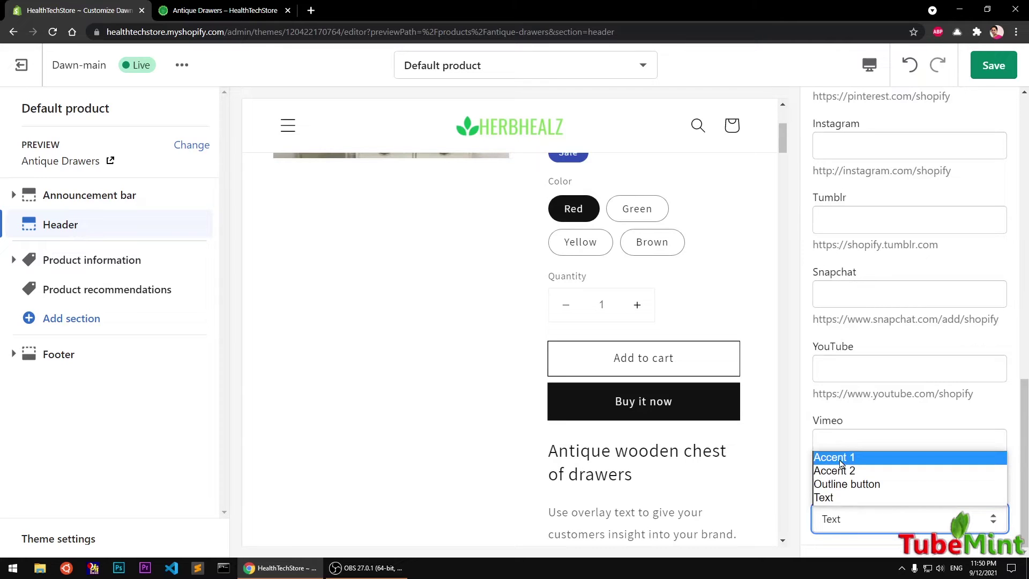
{"action": "left_click", "coordinate": [798, 448]}
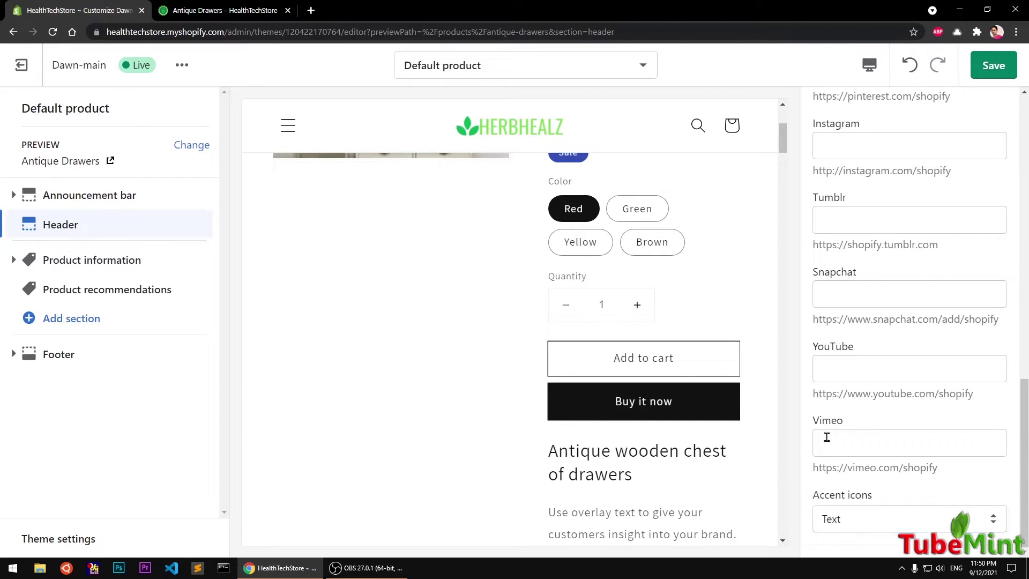
{"action": "scroll", "coordinate": [884, 444], "scroll_direction": "up", "scroll_amount": 10}
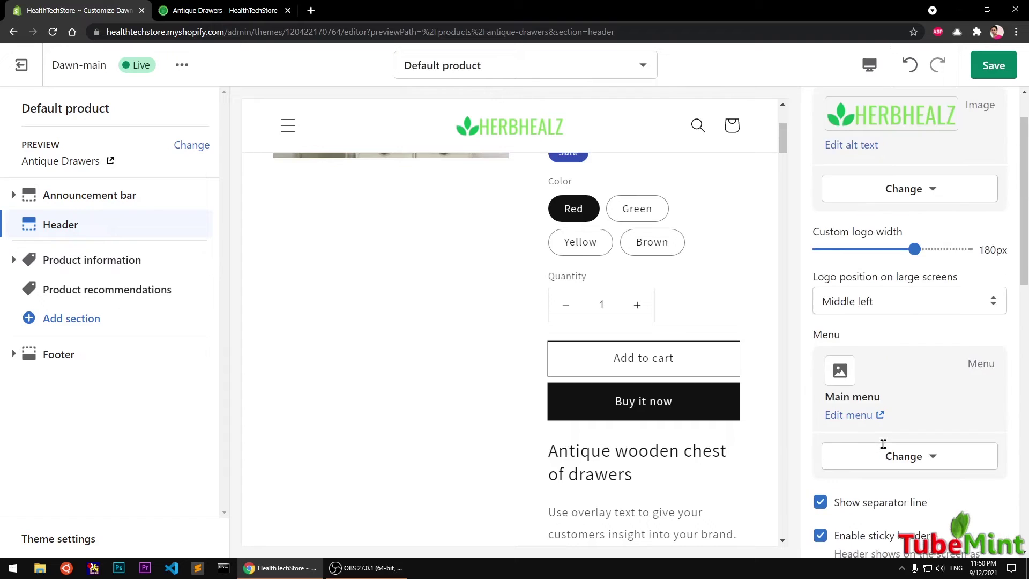
{"action": "scroll", "coordinate": [883, 448], "scroll_direction": "down", "scroll_amount": 4}
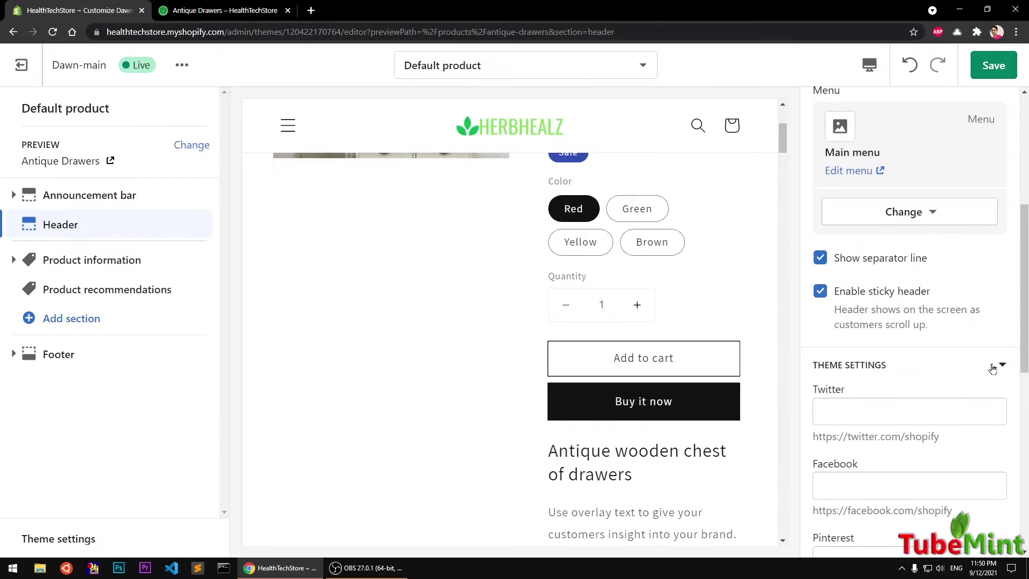
{"action": "scroll", "coordinate": [993, 368], "scroll_direction": "up", "scroll_amount": 3}
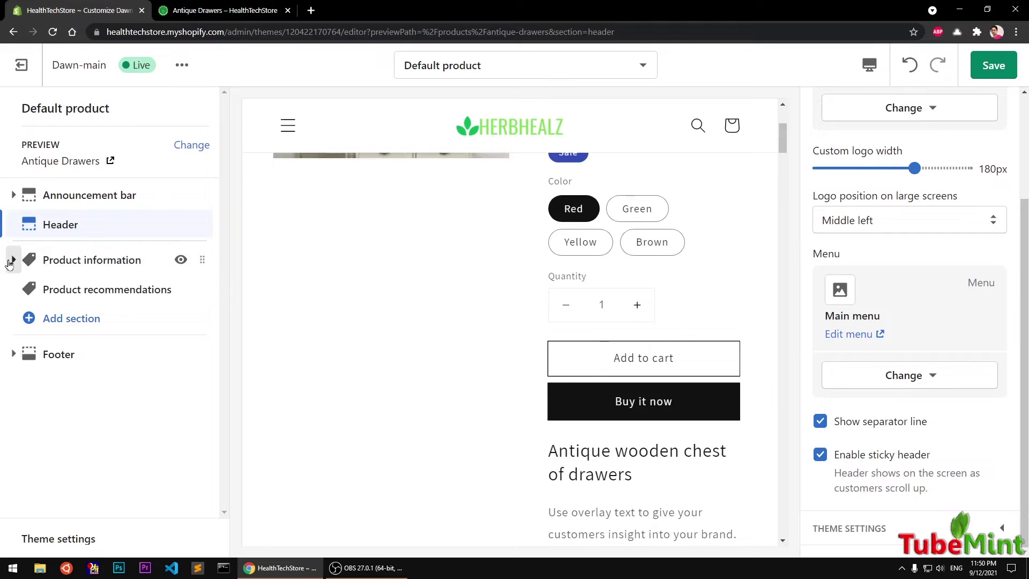
- Open Product information, then its first Text block showing the product vendor
{"action": "left_click", "coordinate": [88, 255]}
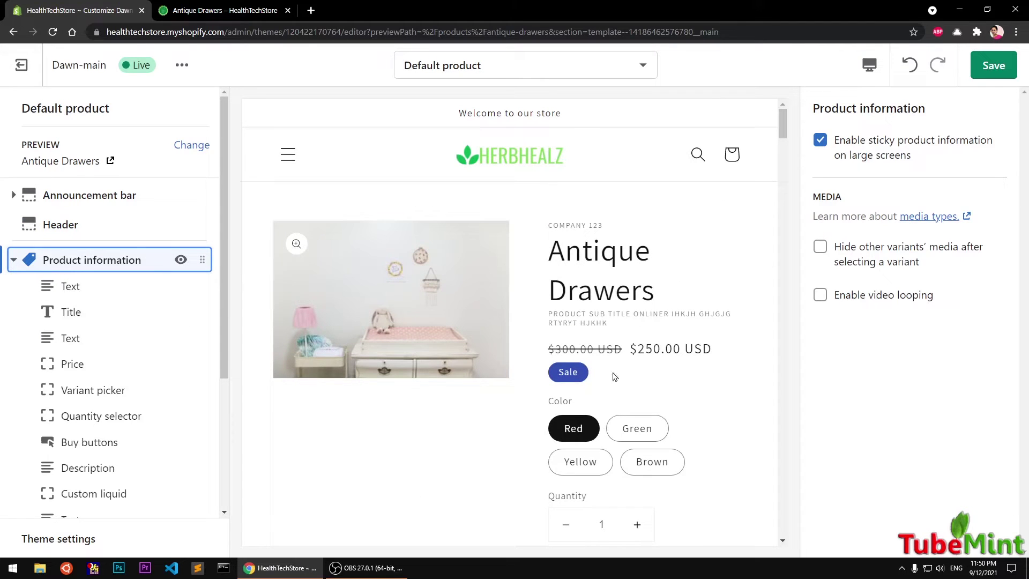
{"action": "left_click", "coordinate": [68, 285]}
- Toggle the vendor Text block hidden and back, leaving it visible on the page
{"action": "left_click", "coordinate": [179, 287]}
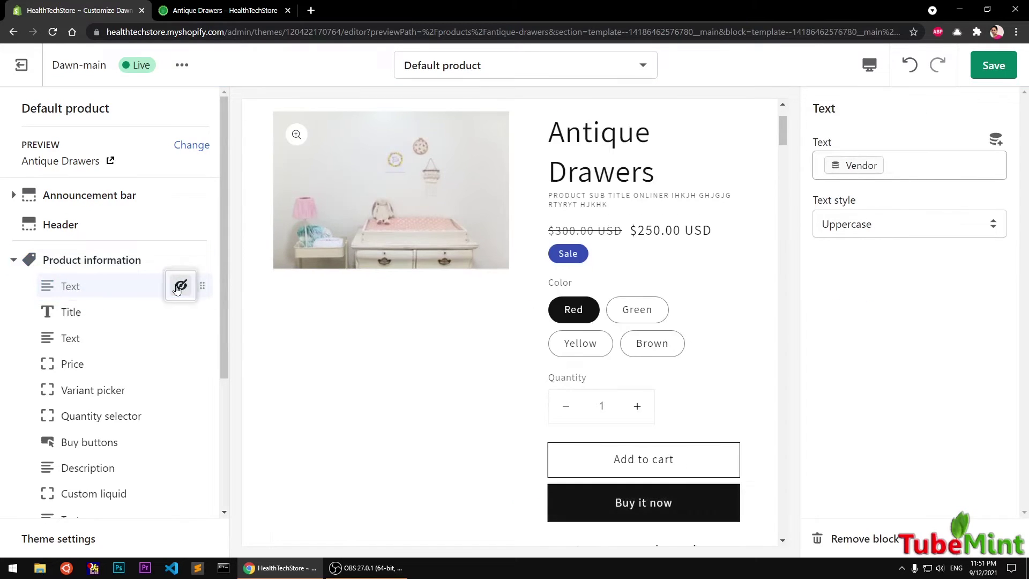
{"action": "left_click", "coordinate": [180, 286]}
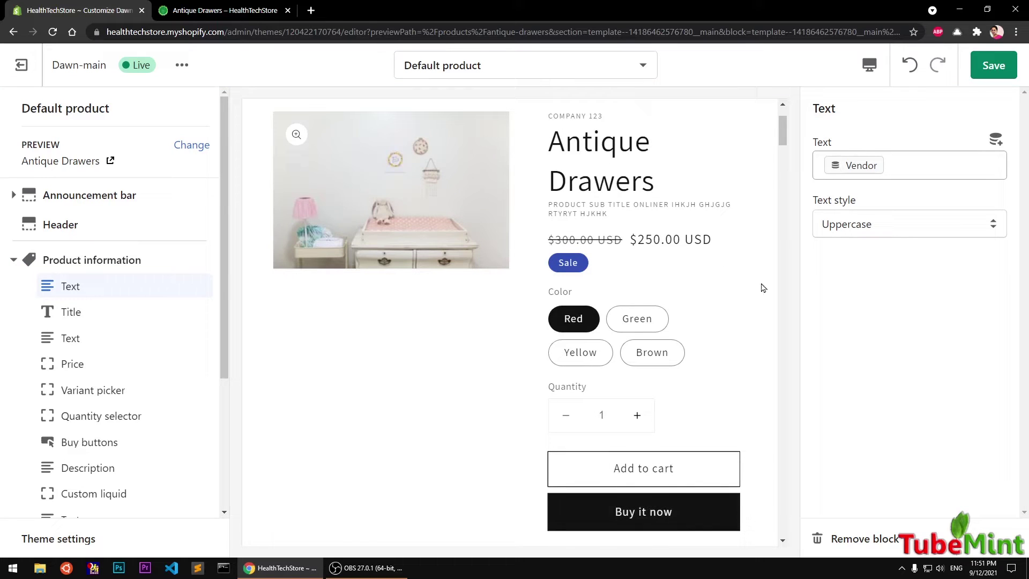
{"action": "left_click", "coordinate": [181, 286]}
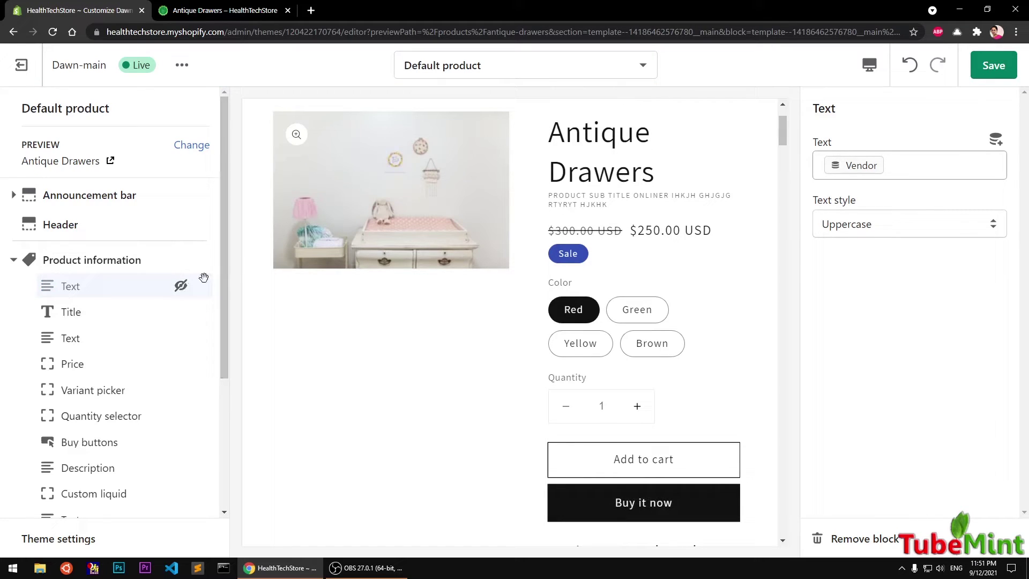
{"action": "left_click", "coordinate": [180, 286]}
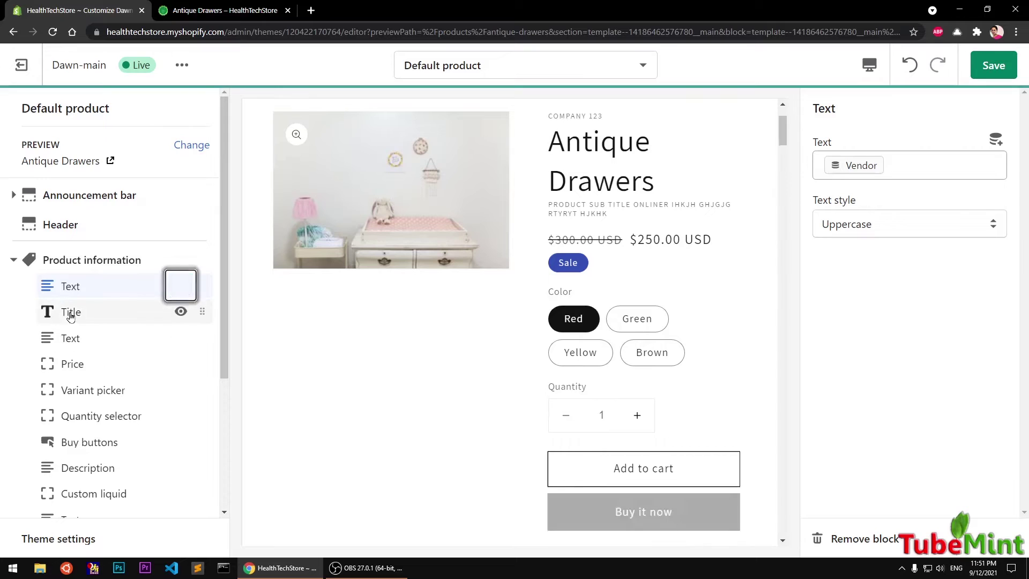
- List the vendor text's dynamic sources: Title, Vendor, Product subtitle and Manufactured
{"action": "left_click_drag", "start_coordinate": [548, 117], "coordinate": [590, 113]}
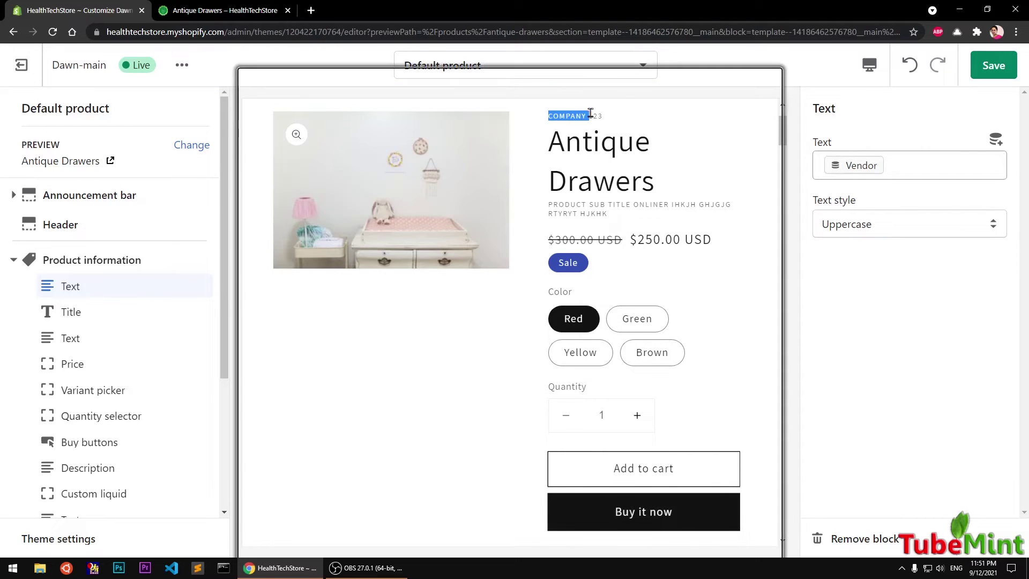
{"action": "left_click", "coordinate": [87, 289]}
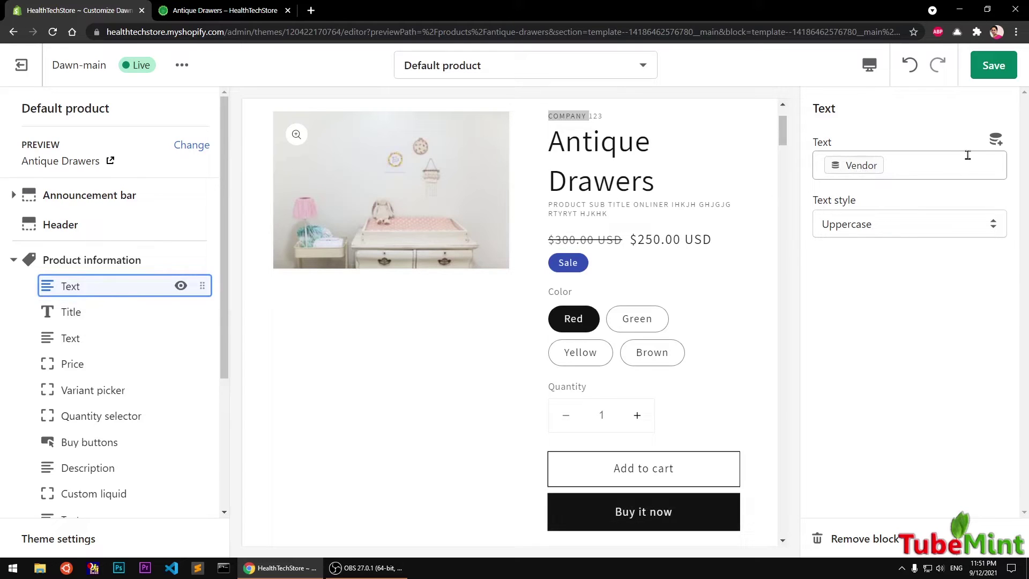
{"action": "left_click", "coordinate": [1001, 144]}
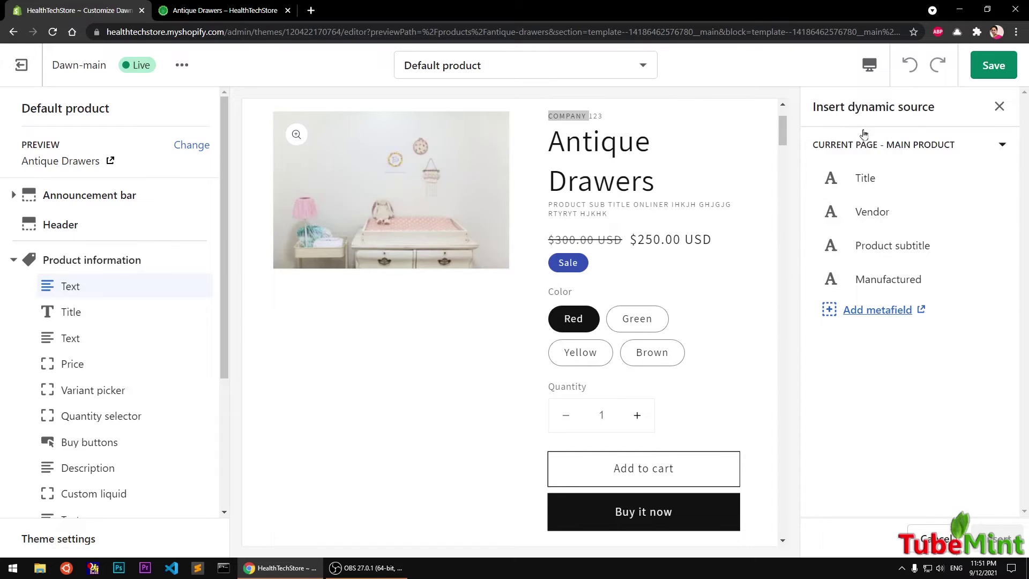
{"action": "left_click", "coordinate": [1000, 106]}
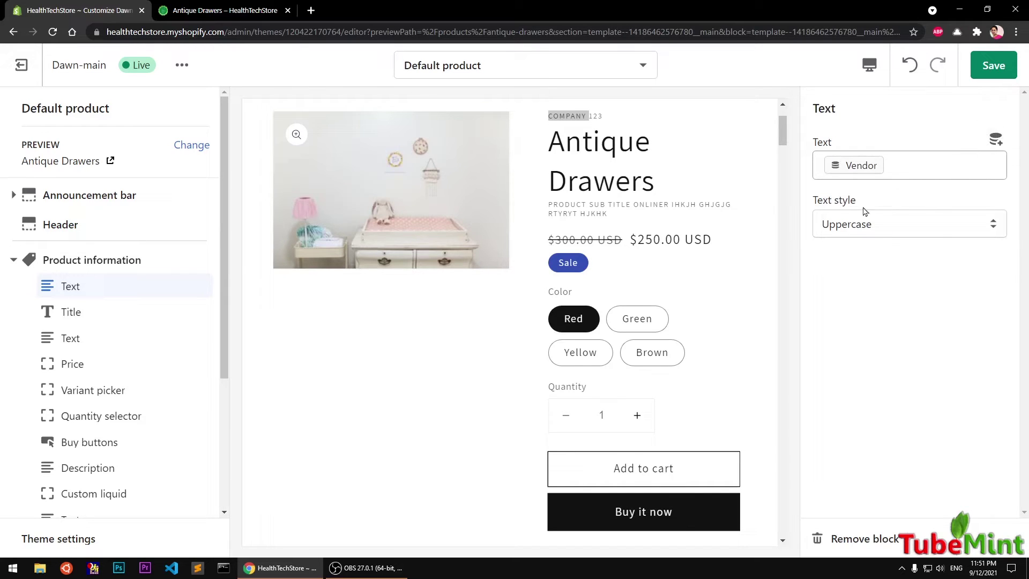
{"action": "left_click", "coordinate": [872, 225]}
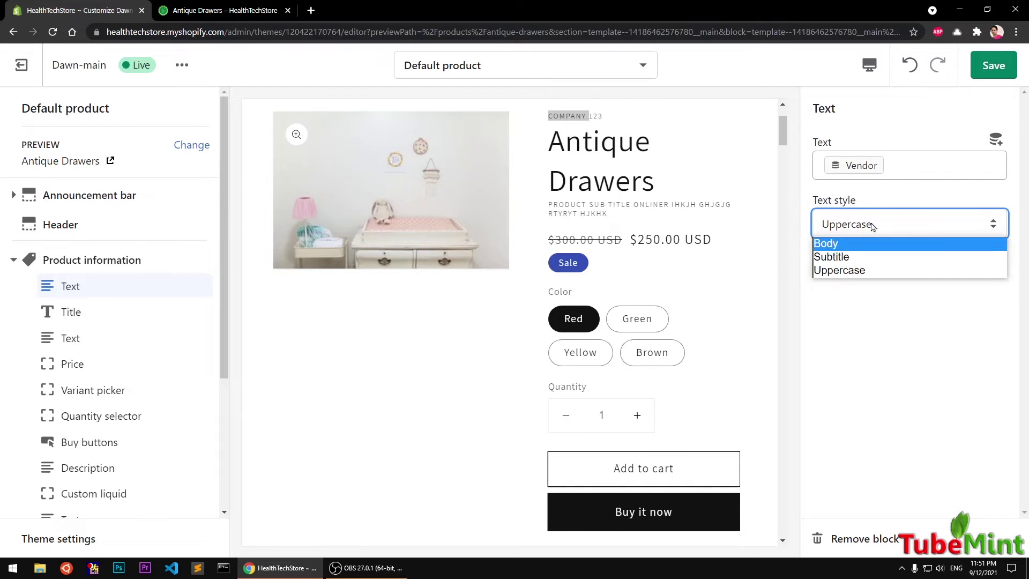
{"action": "left_click", "coordinate": [863, 329]}
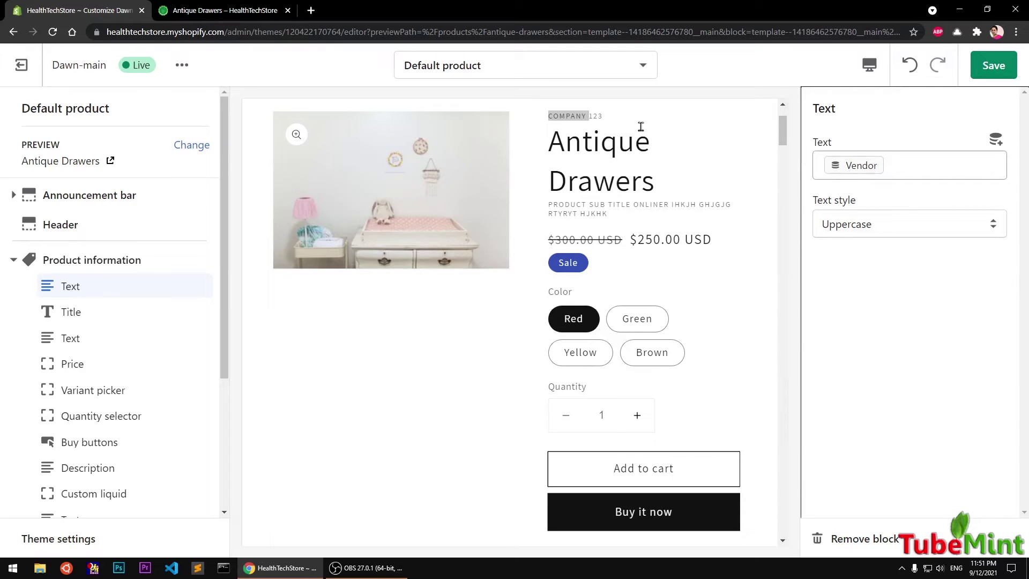
{"action": "left_click", "coordinate": [913, 163]}
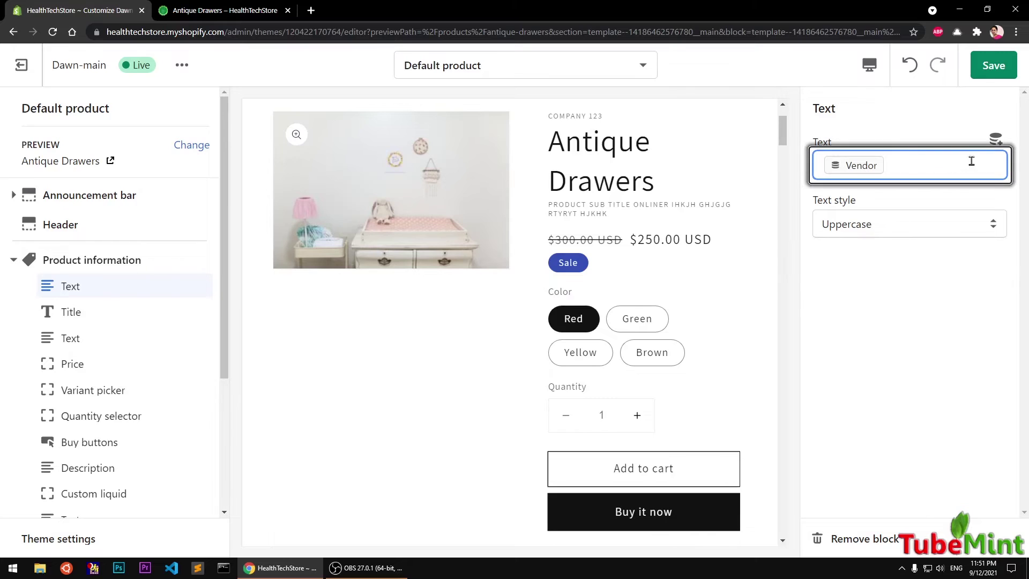
{"action": "left_click", "coordinate": [996, 138]}
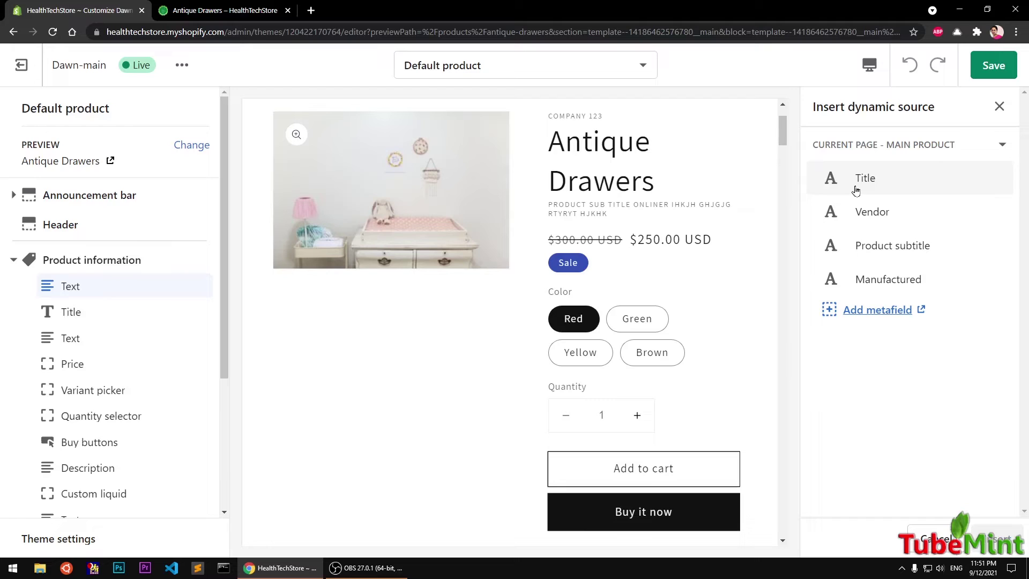
{"action": "right_click", "coordinate": [898, 314]}
{"action": "left_click", "coordinate": [949, 319]}
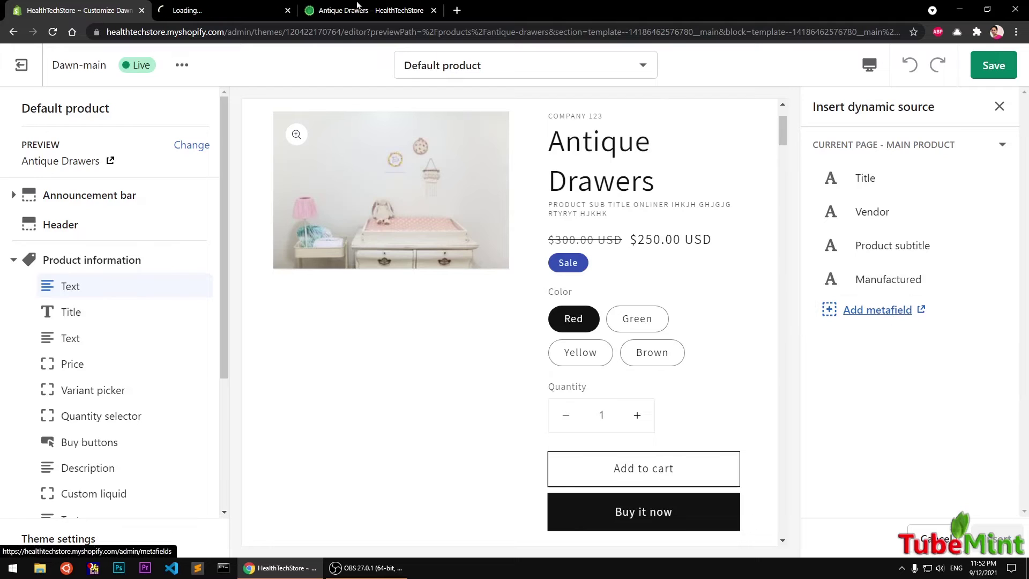
{"action": "left_click", "coordinate": [225, 10]}
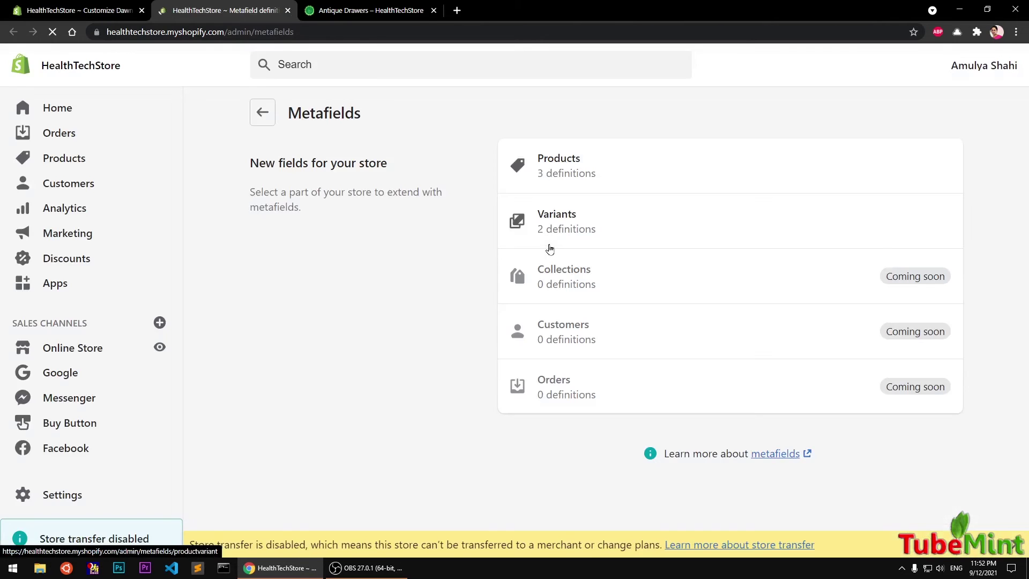
{"action": "left_click", "coordinate": [567, 173]}
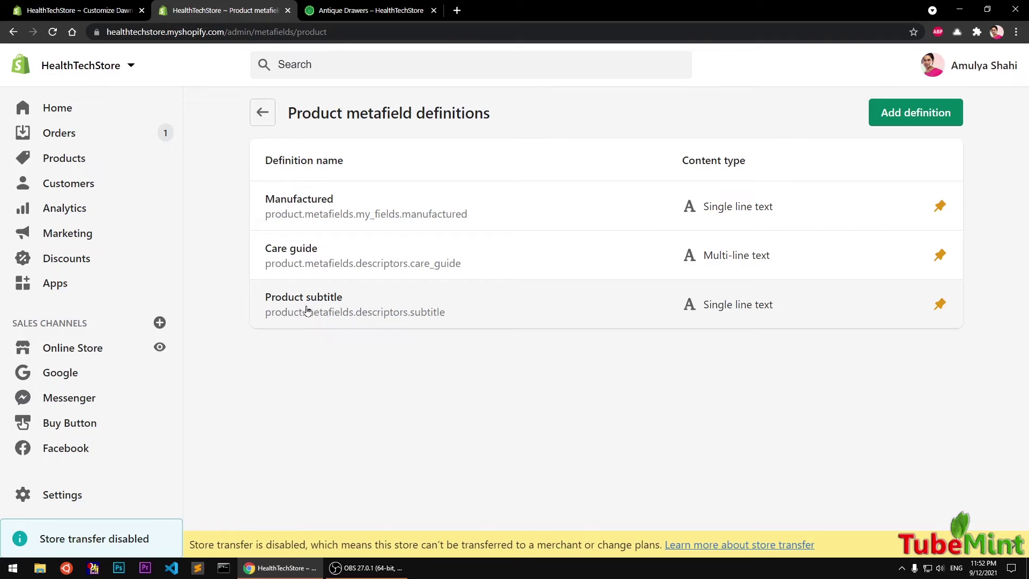
{"action": "left_click", "coordinate": [253, 120]}
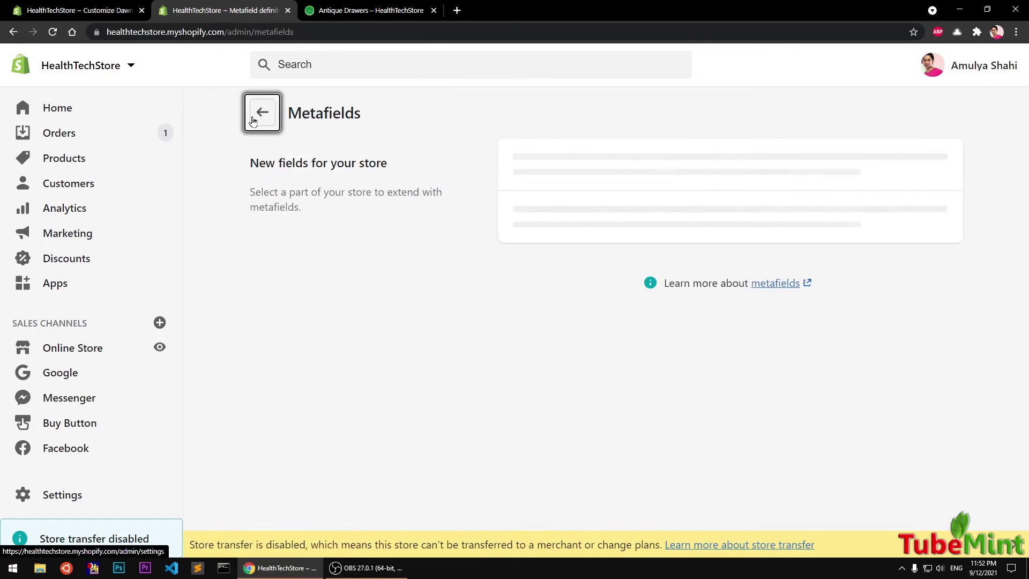
{"action": "left_click", "coordinate": [592, 228]}
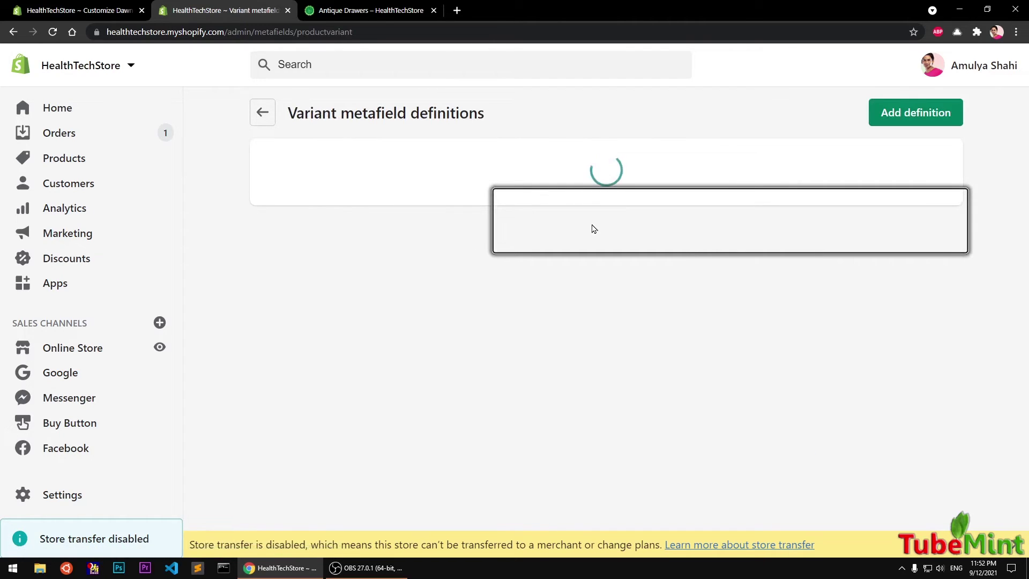
{"action": "left_click", "coordinate": [262, 112]}
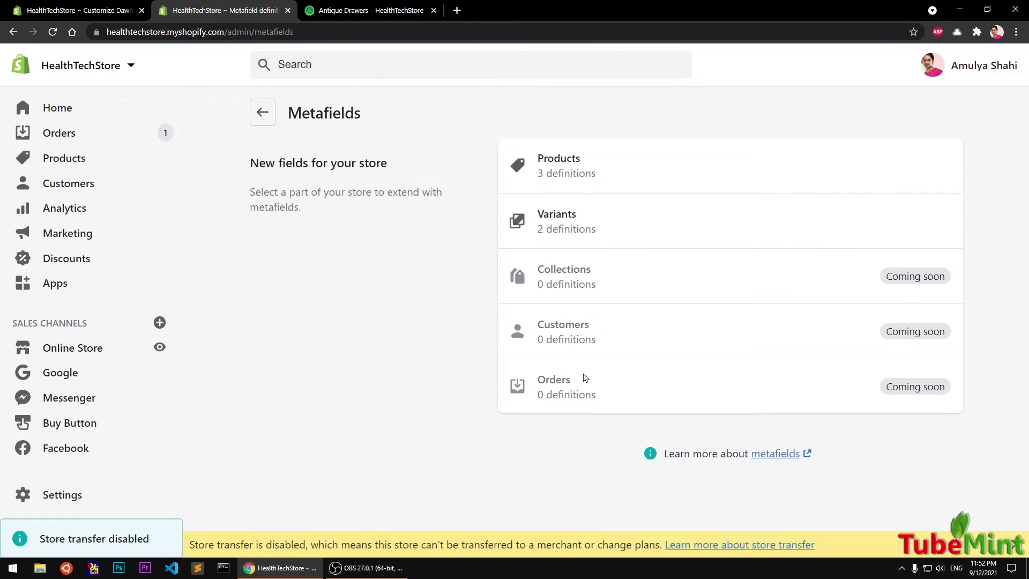
{"action": "left_click", "coordinate": [287, 10]}
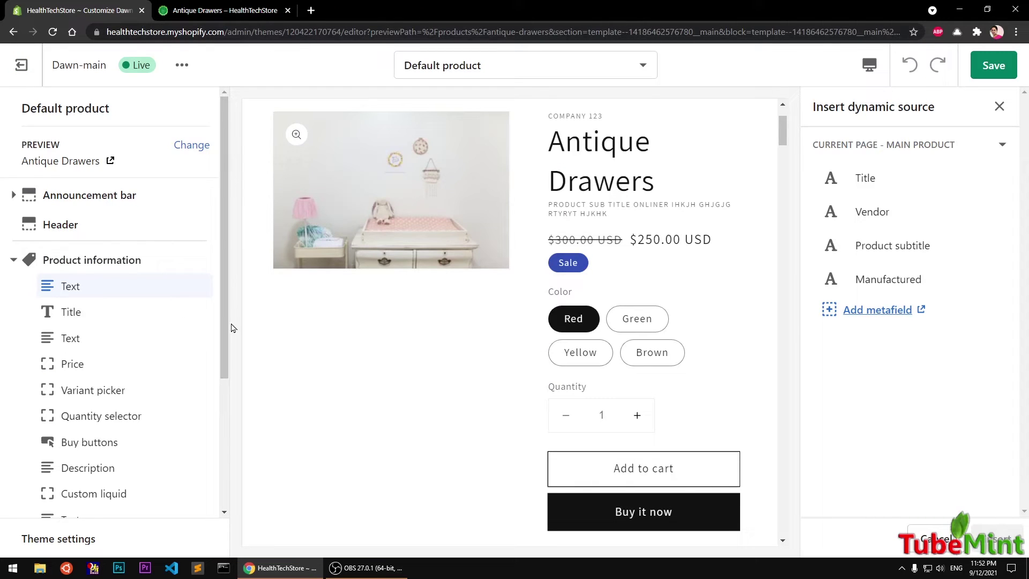
- Close the dynamic source list and move on to the Price block's settings
{"action": "left_click_drag", "start_coordinate": [224, 334], "coordinate": [221, 422]}
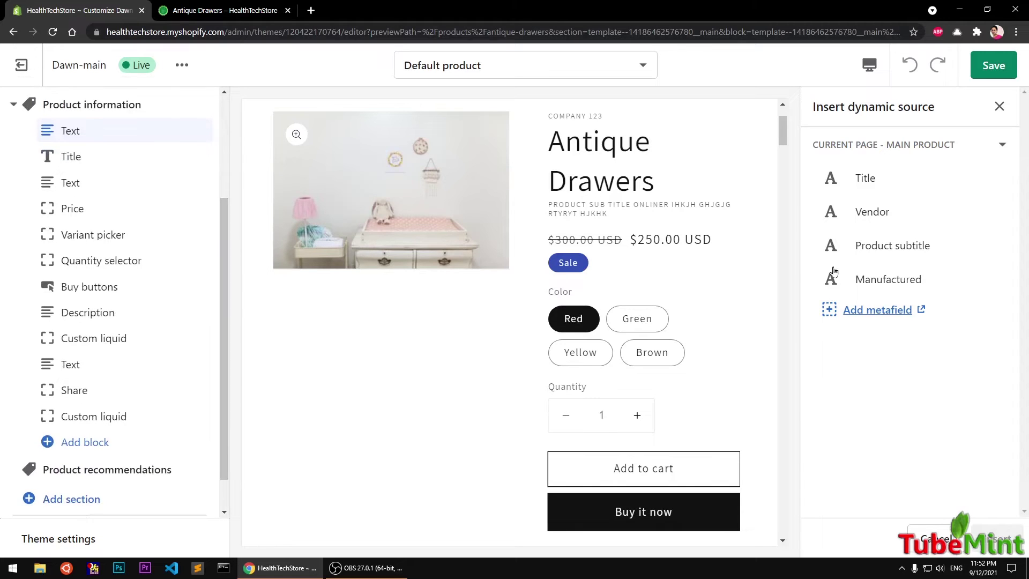
{"action": "left_click", "coordinate": [1000, 106]}
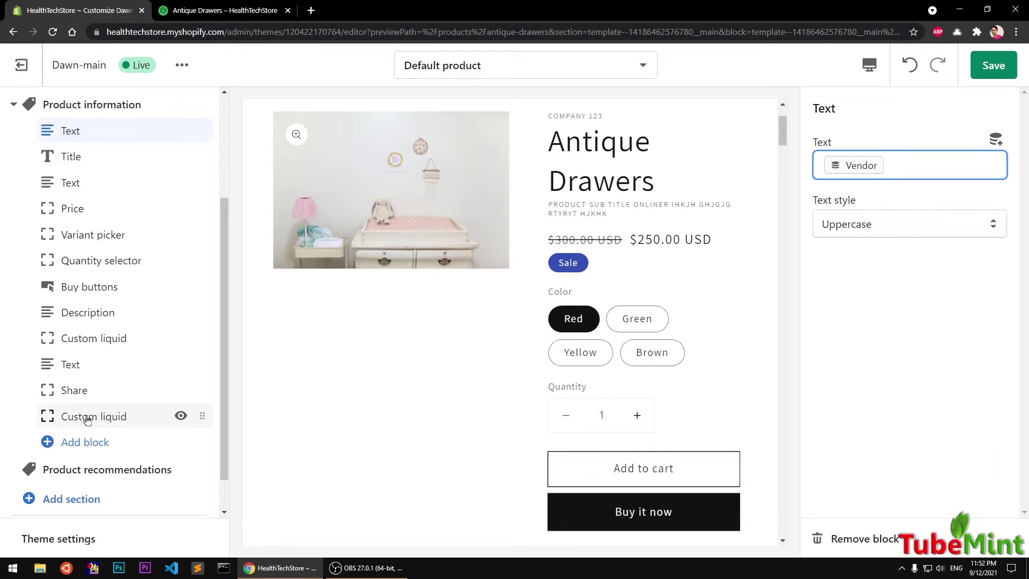
{"action": "left_click", "coordinate": [94, 211]}
- Step through the Quantity selector, second Text, Share and Custom liquid blocks' settings
{"action": "left_click", "coordinate": [98, 261]}
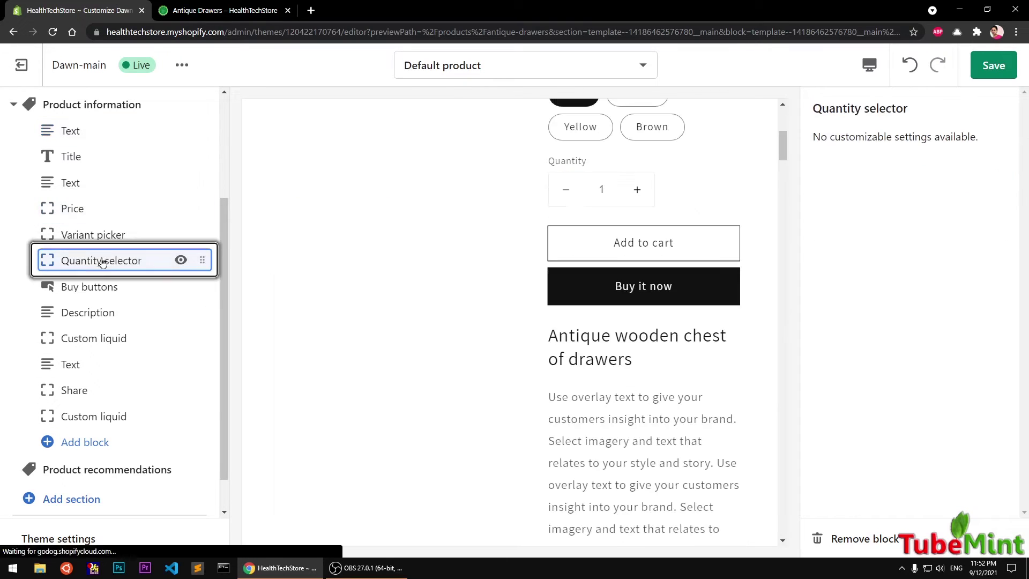
{"action": "left_click", "coordinate": [97, 366]}
{"action": "left_click", "coordinate": [101, 390]}
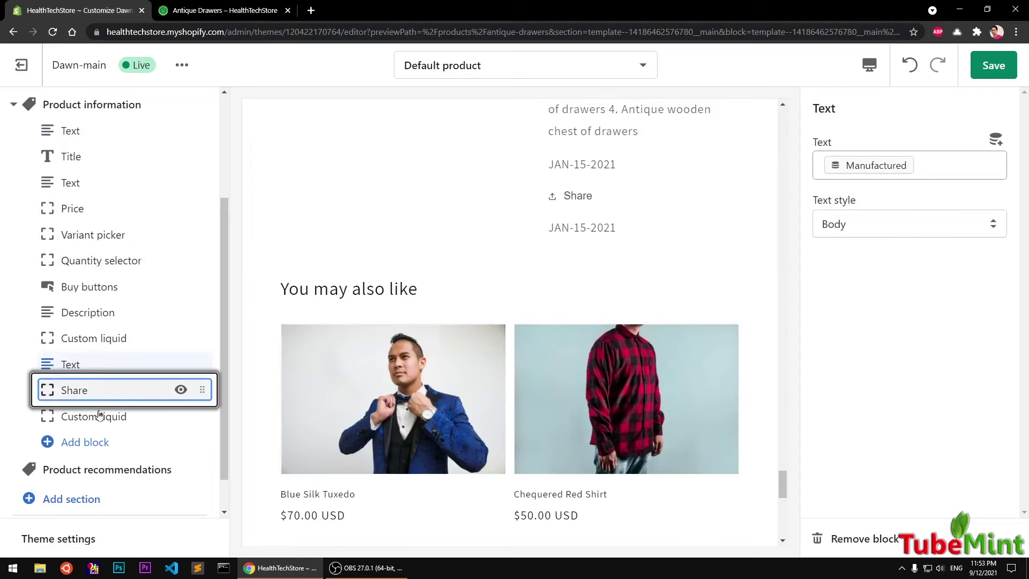
{"action": "left_click", "coordinate": [105, 422]}
- Inspect the Custom liquid code, selecting the word 'manufactured' in it
{"action": "left_click_drag", "start_coordinate": [918, 180], "coordinate": [821, 163]}
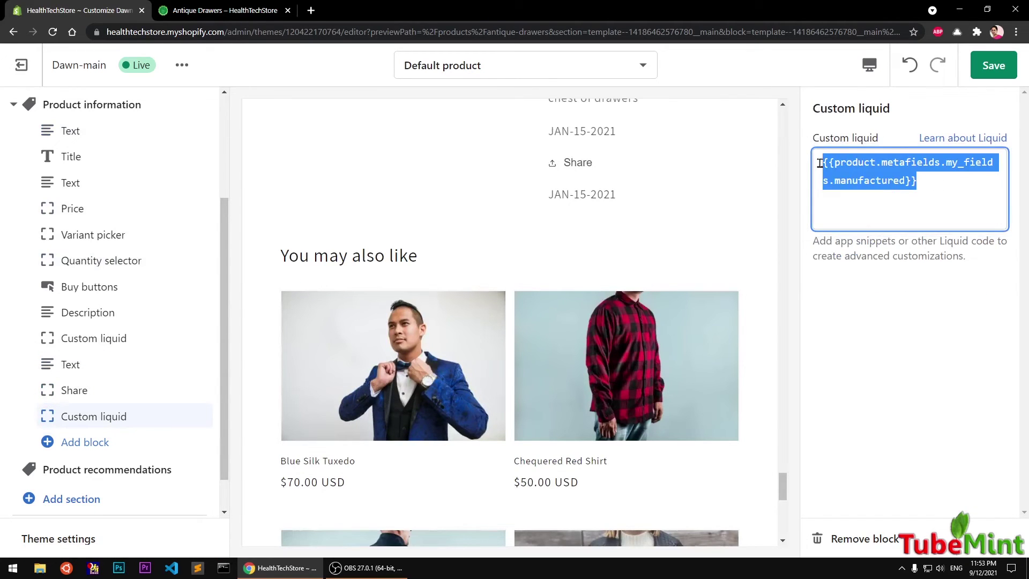
{"action": "left_click", "coordinate": [960, 210]}
{"action": "left_click_drag", "start_coordinate": [936, 192], "coordinate": [357, 6]}
{"action": "left_click", "coordinate": [226, 6]}
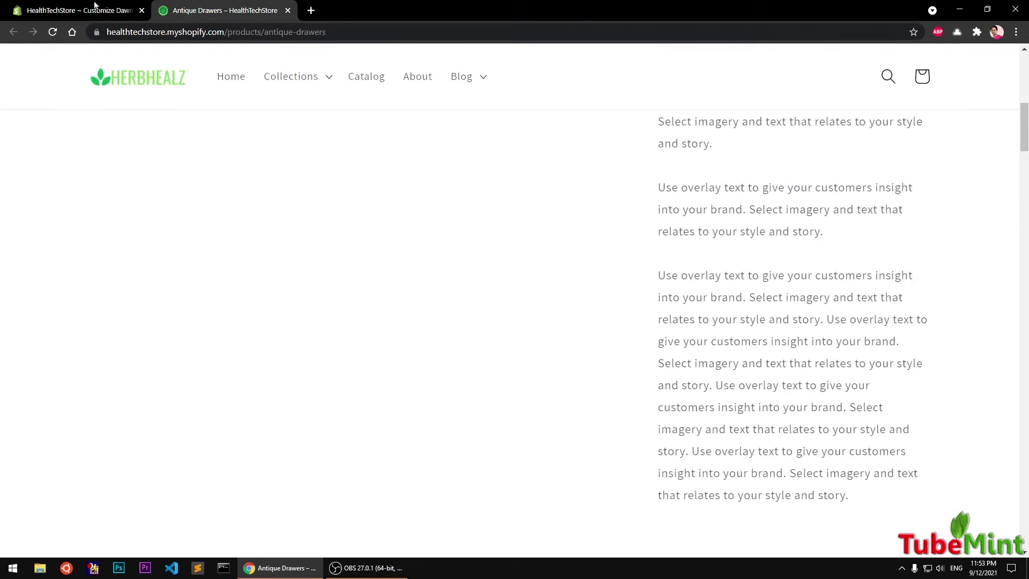
{"action": "left_click", "coordinate": [62, 6]}
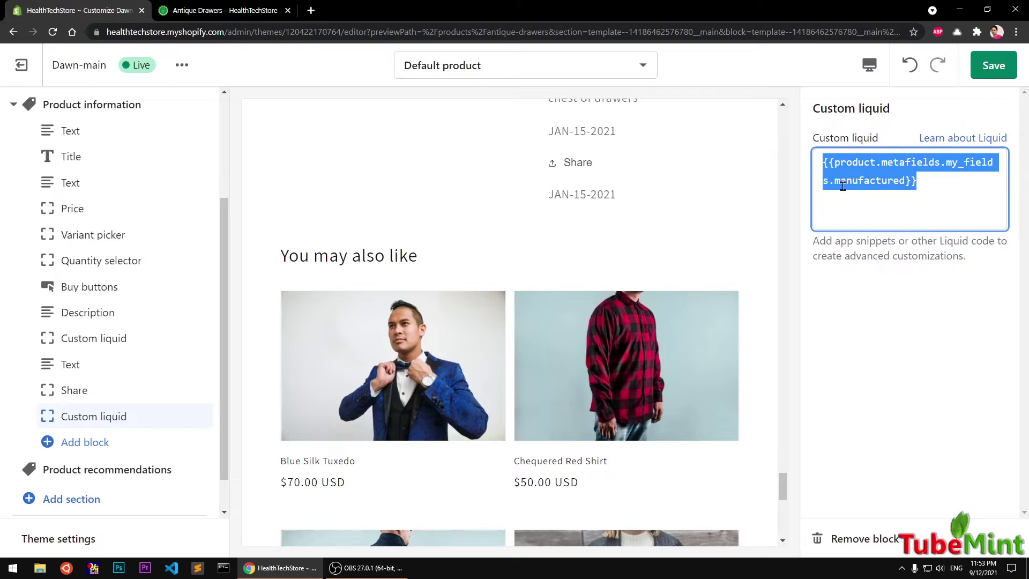
{"action": "left_click", "coordinate": [869, 185]}
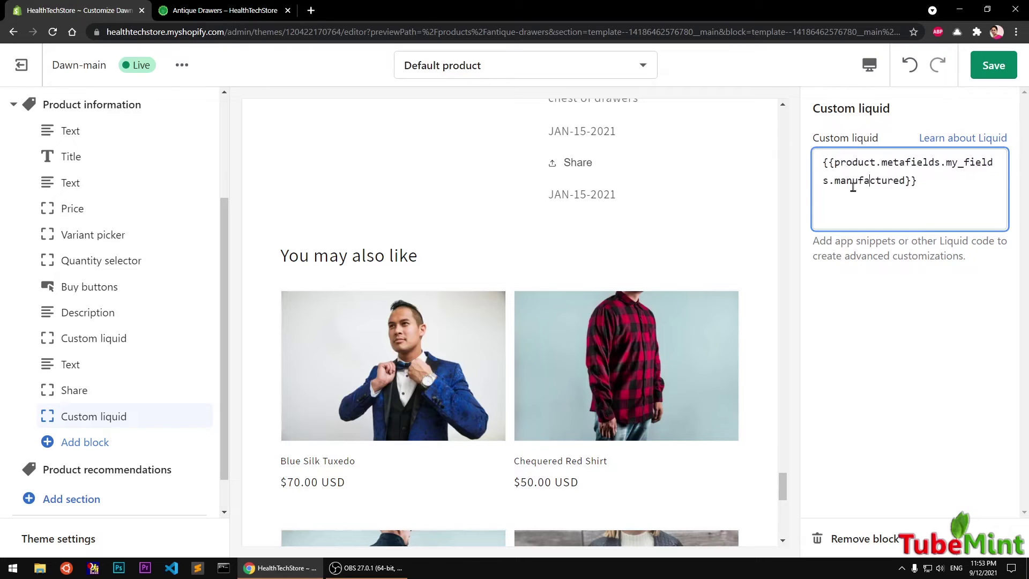
{"action": "double_click", "coordinate": [853, 182]}
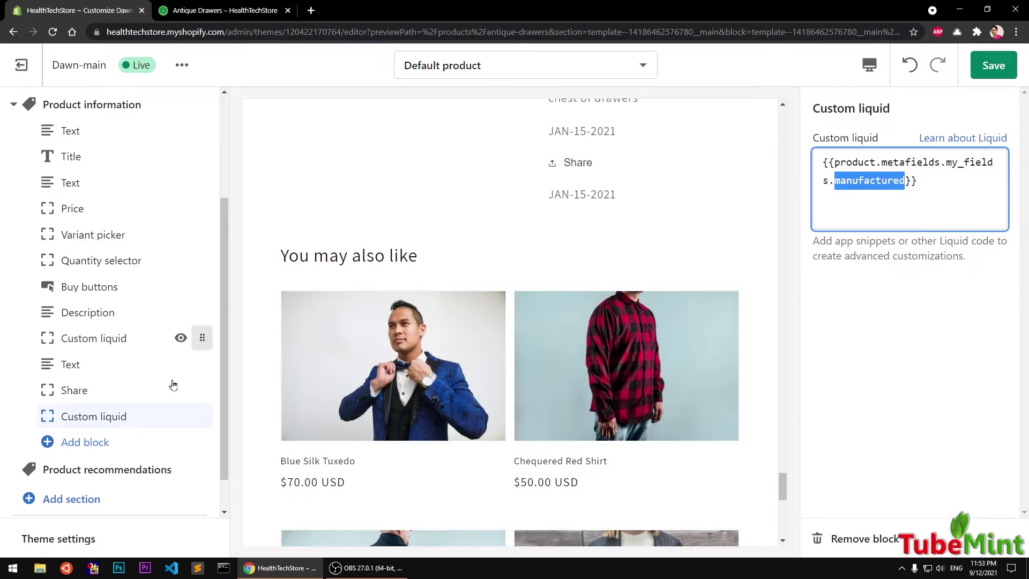
{"action": "scroll", "coordinate": [150, 452], "scroll_direction": "down", "scroll_amount": 1}
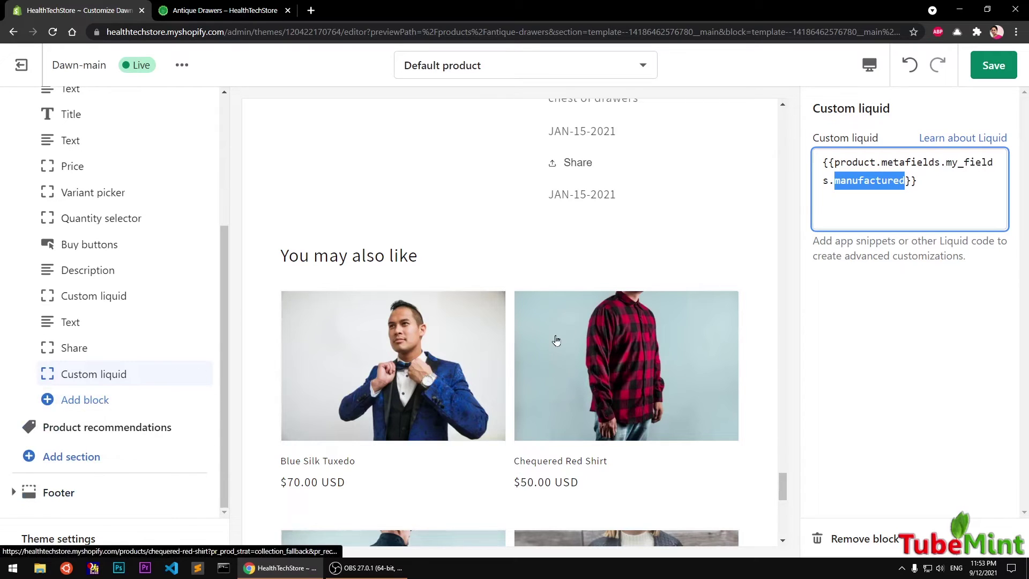
{"action": "scroll", "coordinate": [556, 339], "scroll_direction": "up", "scroll_amount": 3}
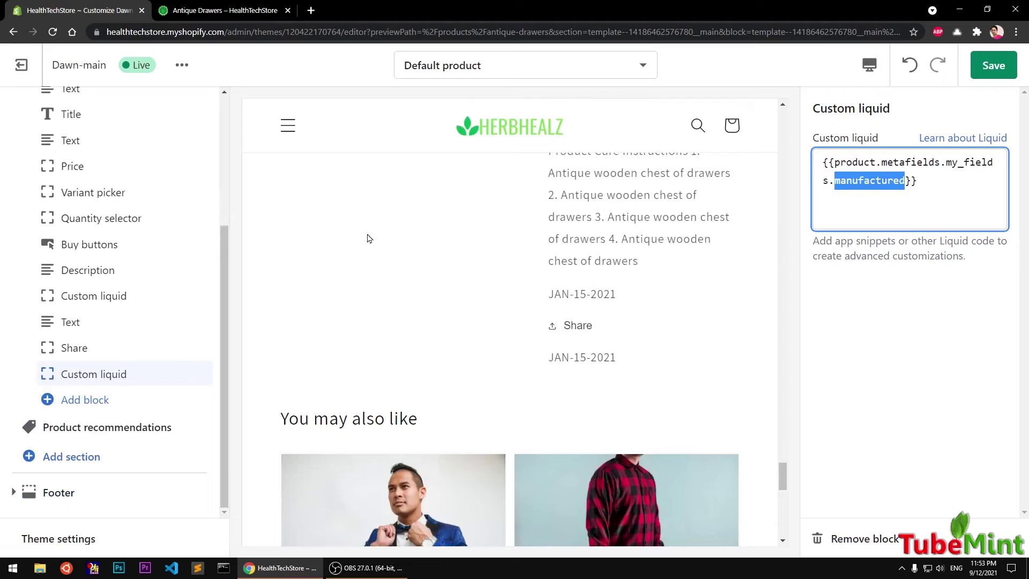
{"action": "scroll", "coordinate": [128, 301], "scroll_direction": "up", "scroll_amount": 4}
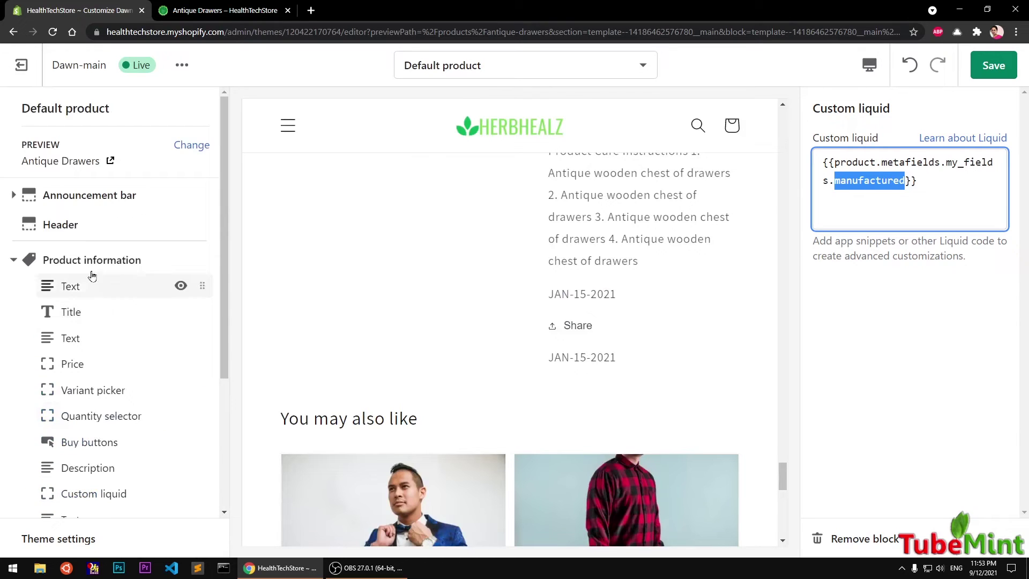
{"action": "scroll", "coordinate": [134, 331], "scroll_direction": "down", "scroll_amount": 4}
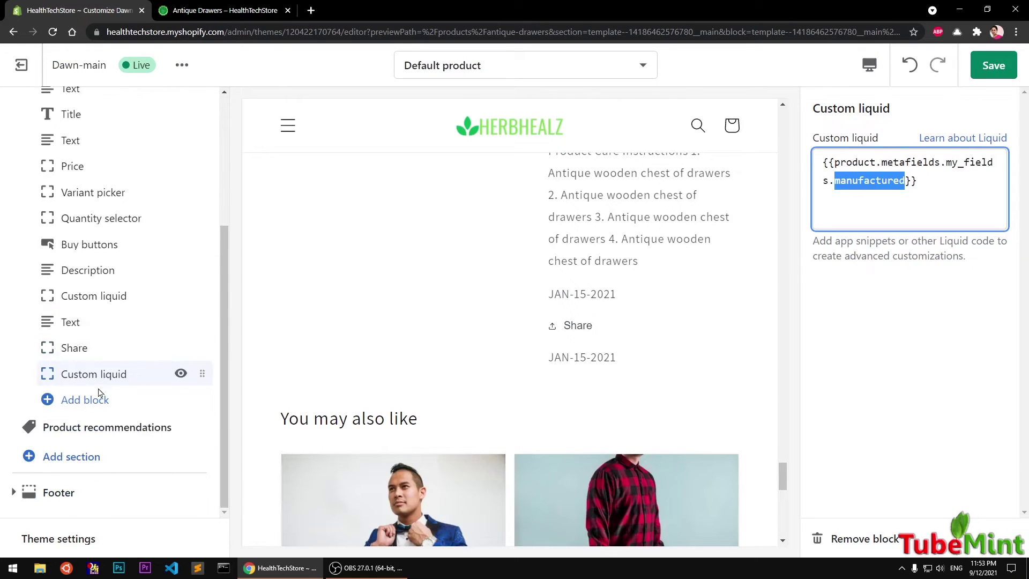
- Review the blocks addable to Product information without adding any, then open Product recommendations
{"action": "left_click", "coordinate": [90, 400]}
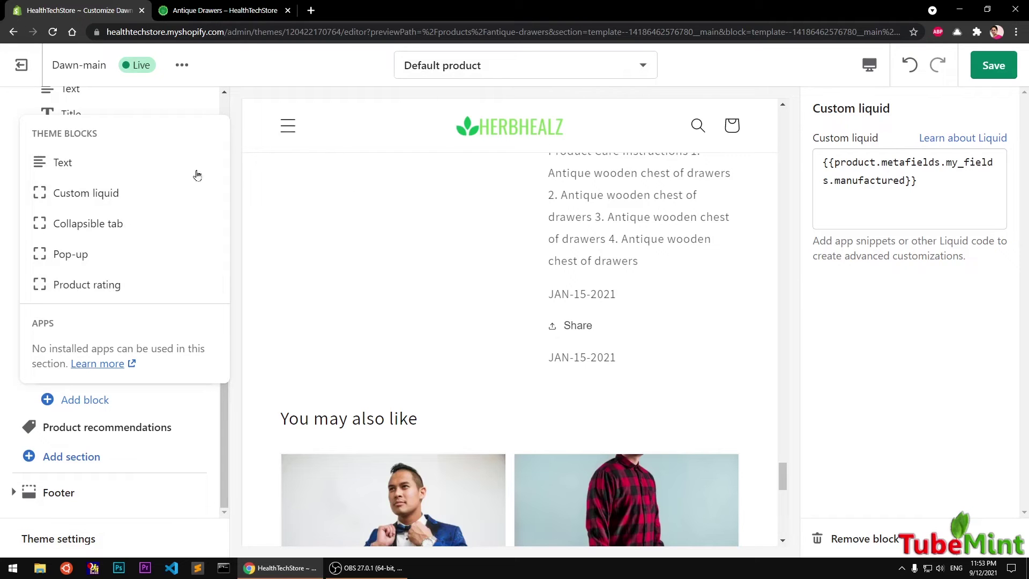
{"action": "left_click", "coordinate": [3, 372]}
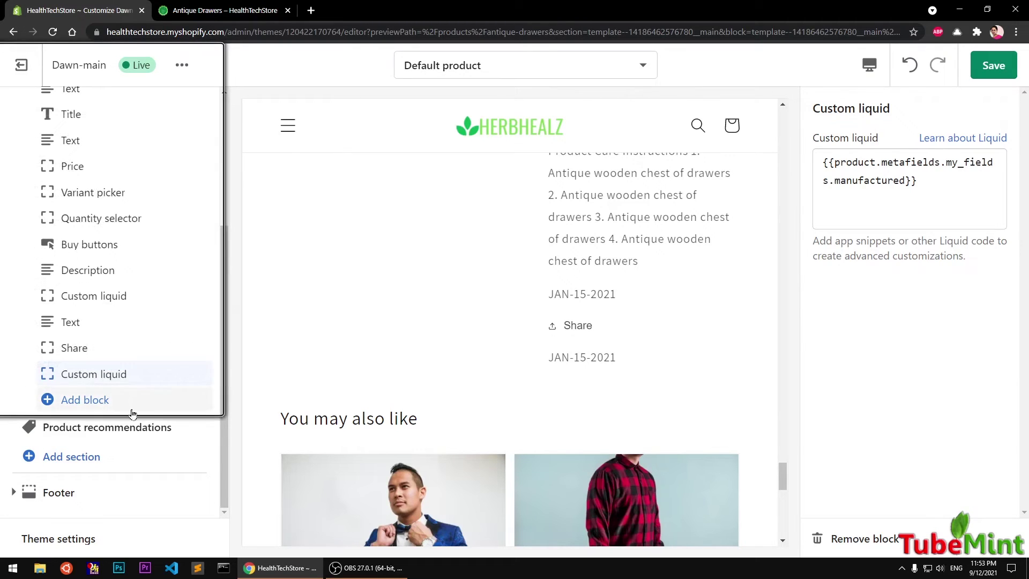
{"action": "left_click", "coordinate": [138, 435]}
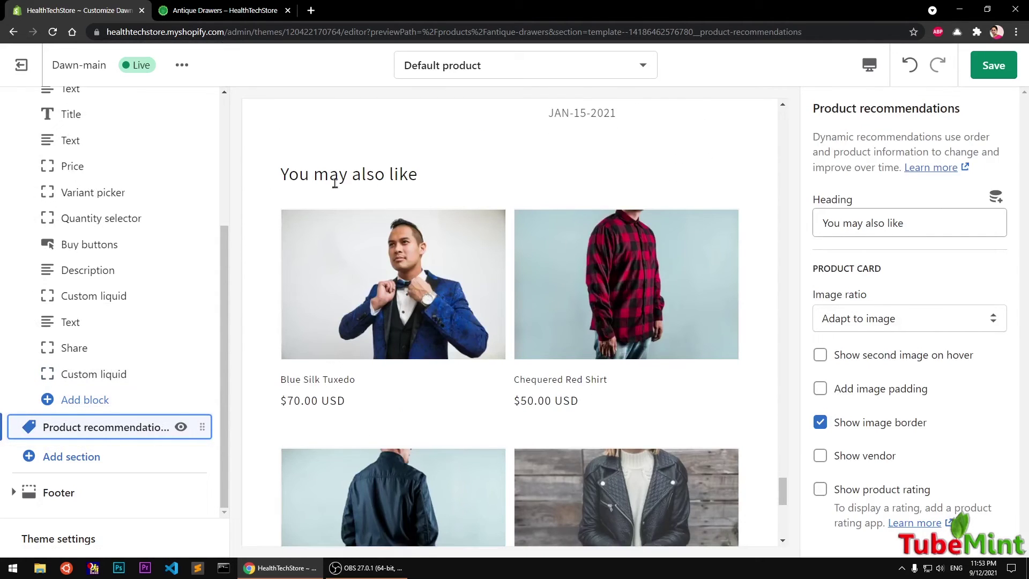
- Keep Adapt to image ratio, enable second image on hover, rating, vendor and padding, and save
{"action": "left_click", "coordinate": [863, 326]}
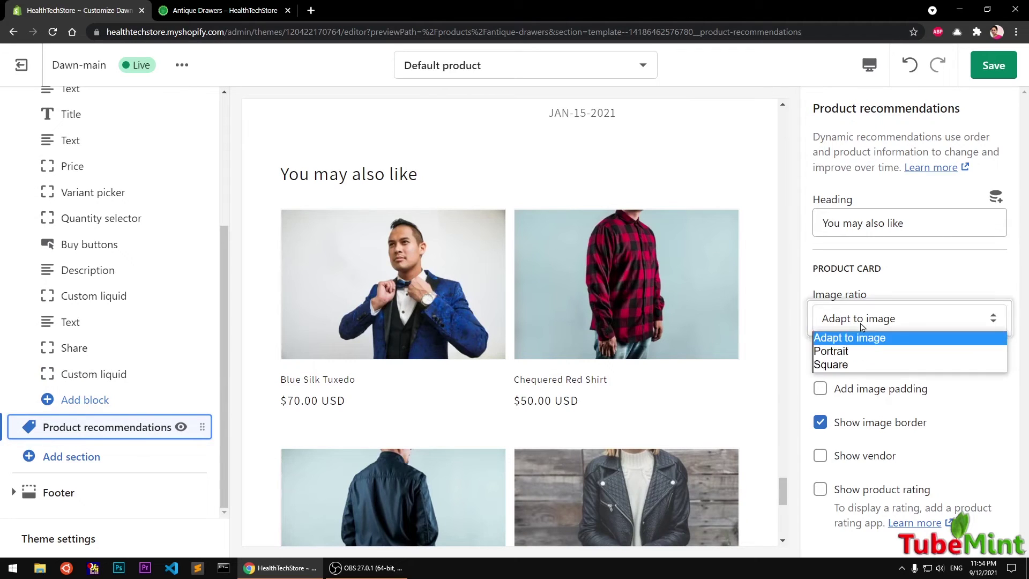
{"action": "left_click", "coordinate": [911, 282]}
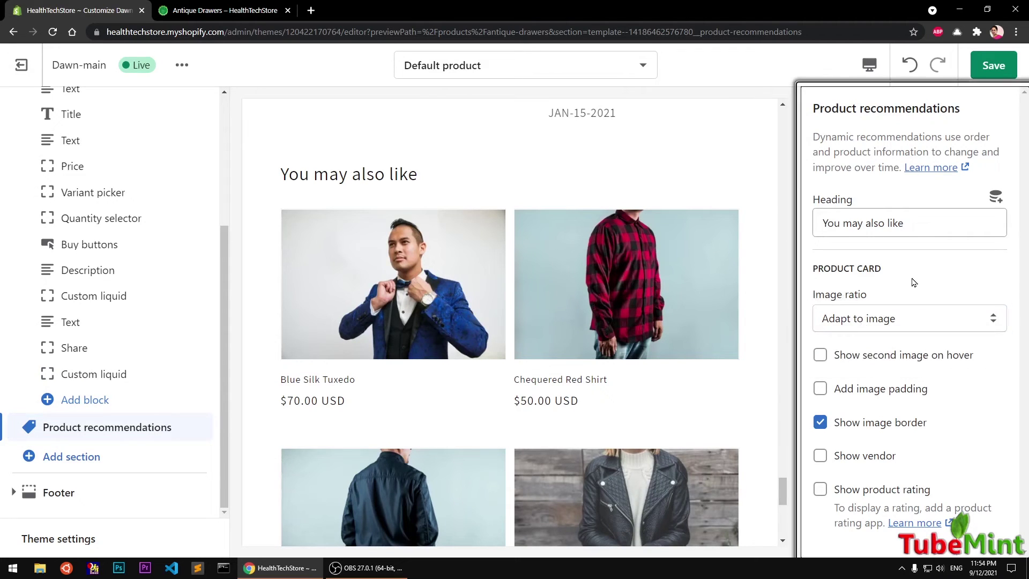
{"action": "left_click", "coordinate": [823, 359]}
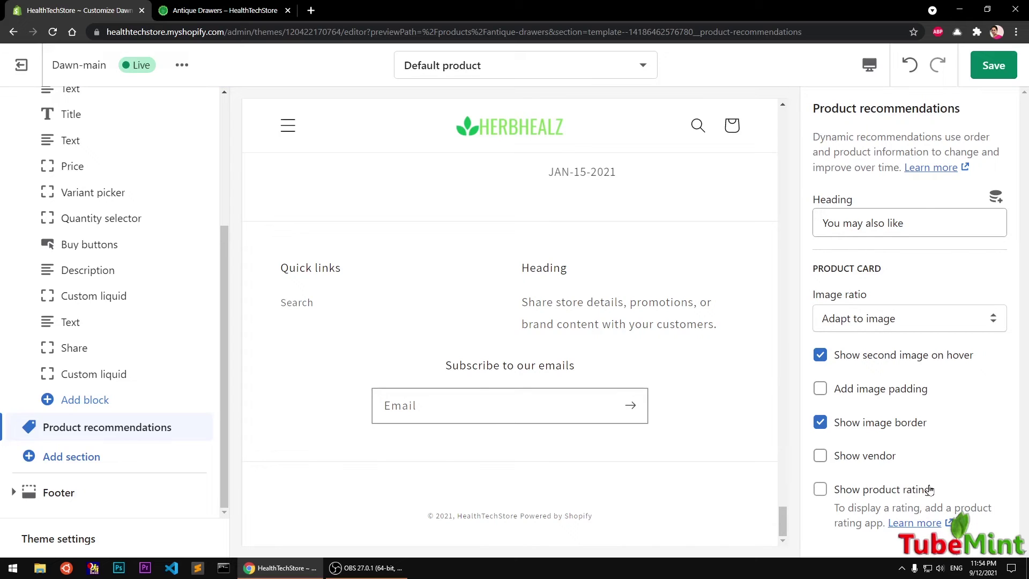
{"action": "left_click", "coordinate": [820, 489]}
{"action": "left_click", "coordinate": [826, 455]}
{"action": "left_click", "coordinate": [825, 396]}
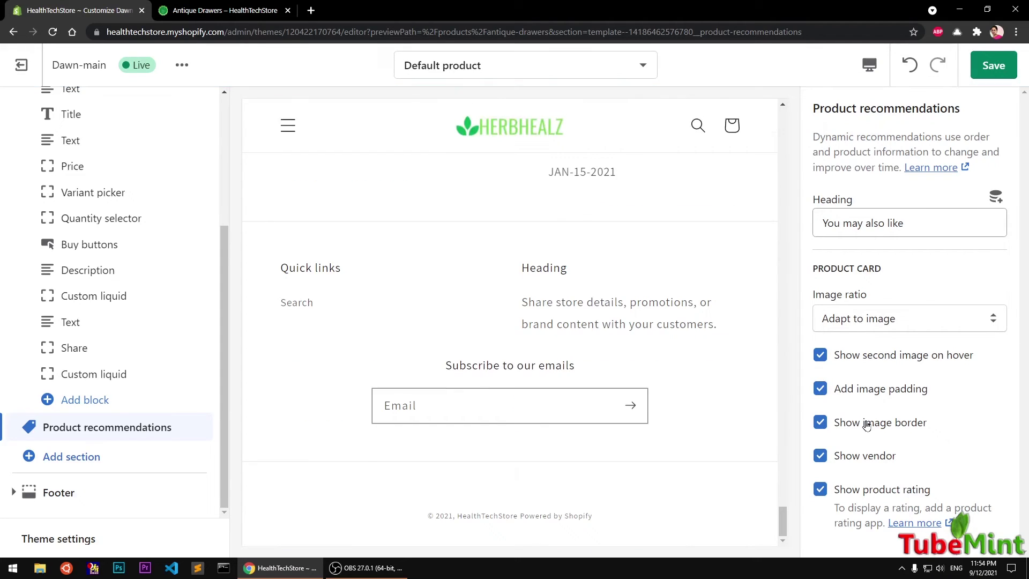
{"action": "left_click", "coordinate": [1001, 65]}
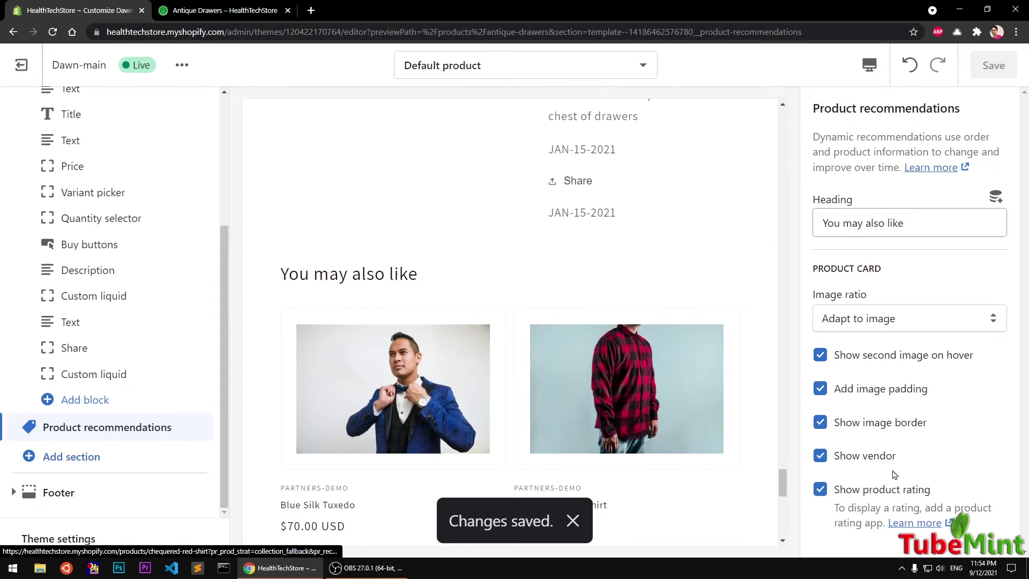
- Turn image padding back off for recommended products and save again
{"action": "left_click", "coordinate": [820, 388]}
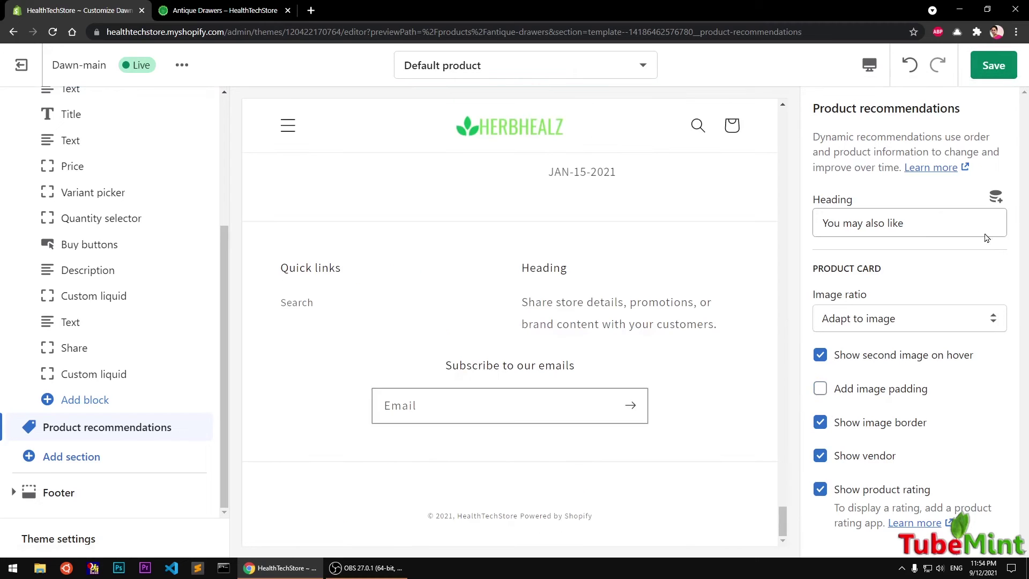
{"action": "left_click", "coordinate": [991, 66]}
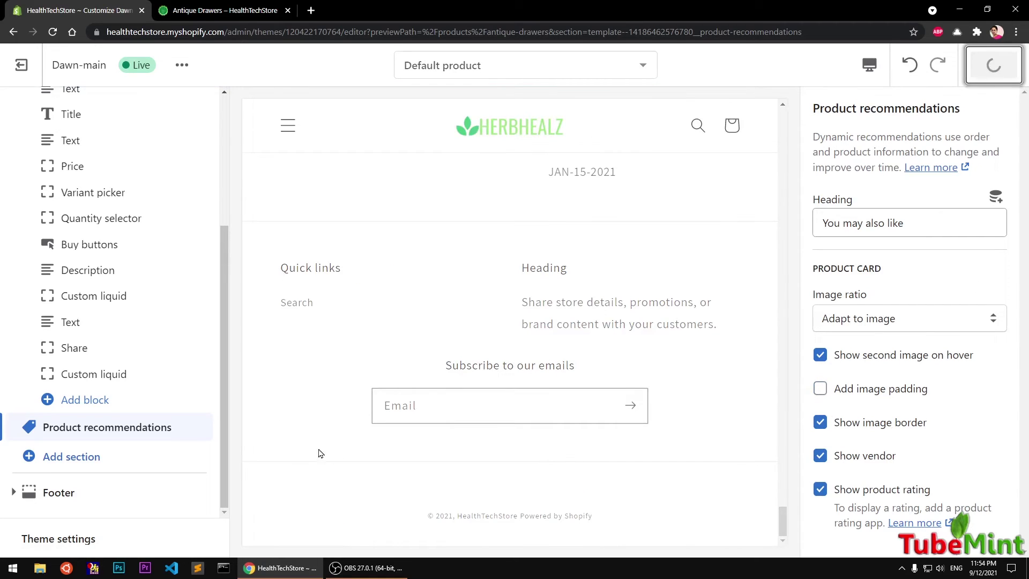
{"action": "left_click", "coordinate": [63, 492]}
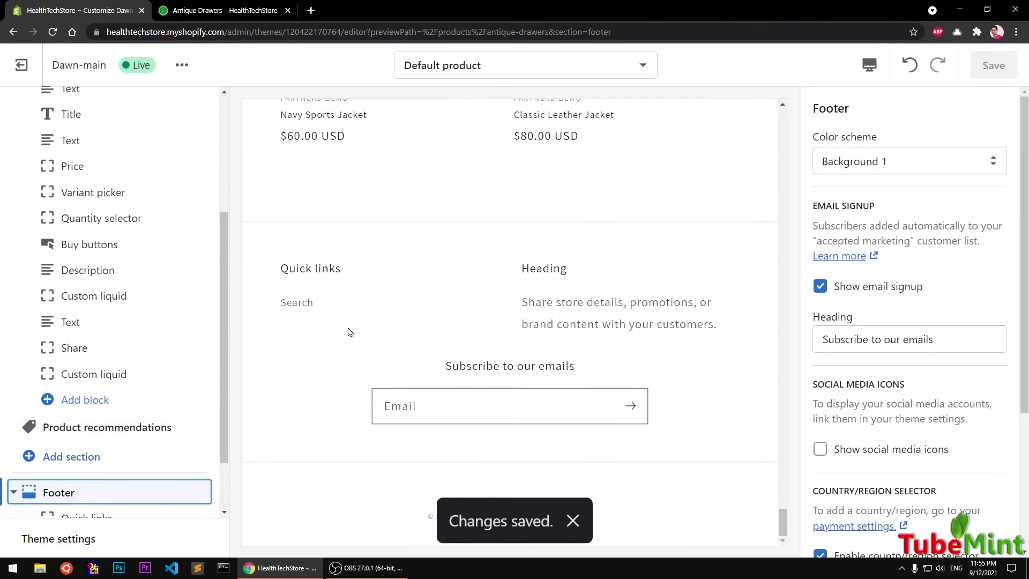
- Check the footer's Menu, Text and Image block choices without adding any
{"action": "scroll", "coordinate": [209, 397], "scroll_direction": "down", "scroll_amount": 2}
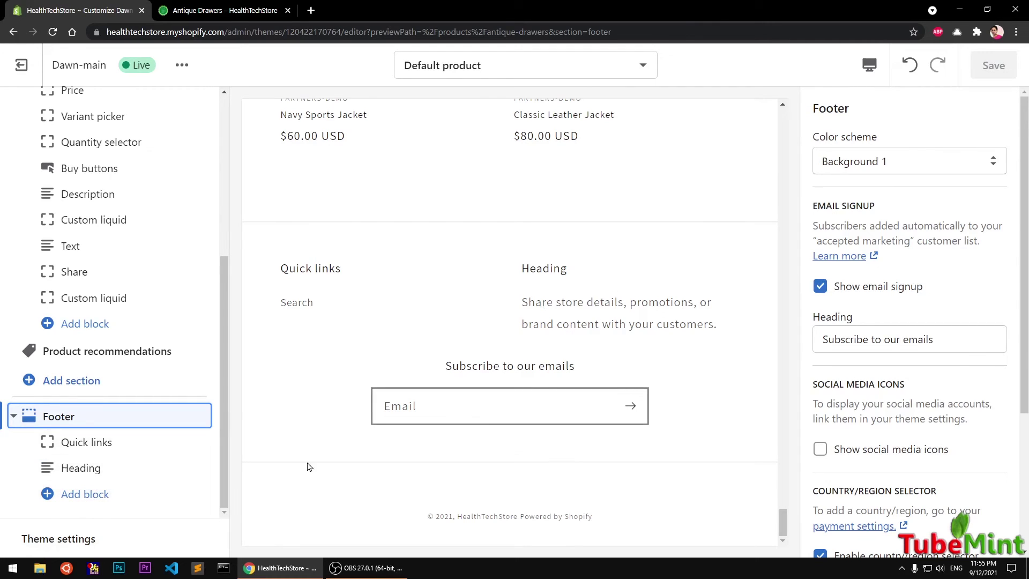
{"action": "left_click", "coordinate": [76, 503]}
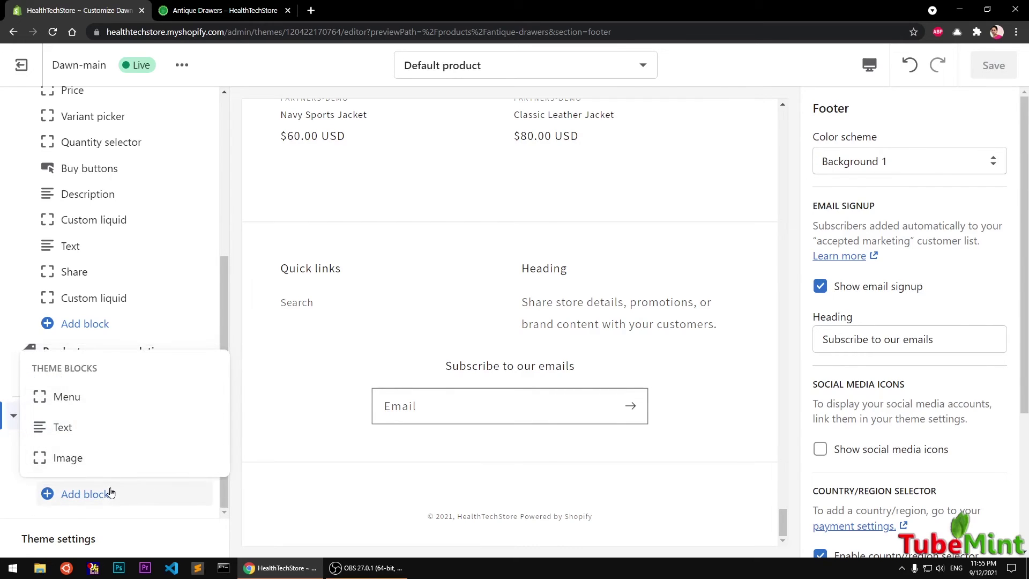
{"action": "left_click", "coordinate": [292, 416]}
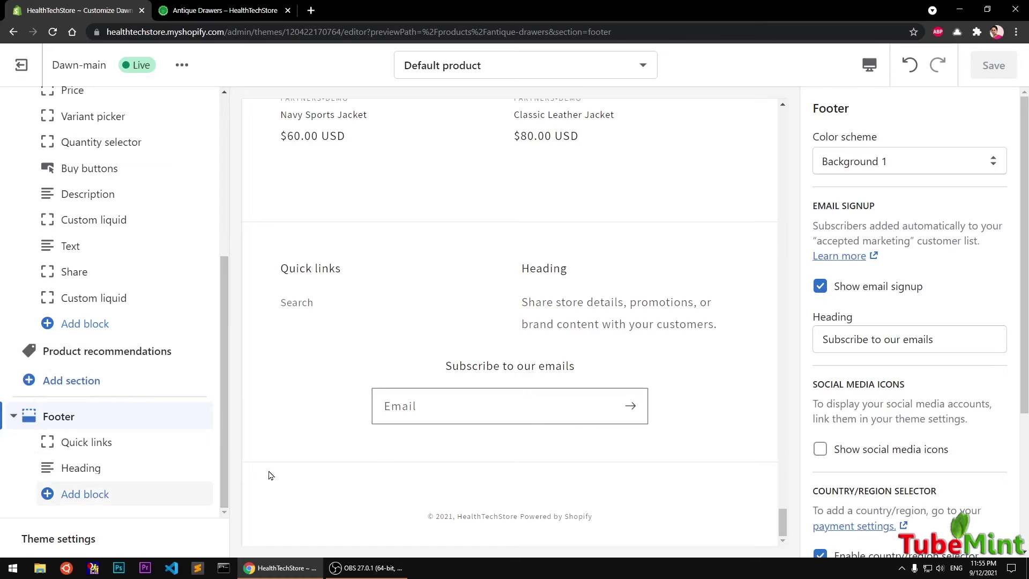
{"action": "left_click", "coordinate": [74, 495]}
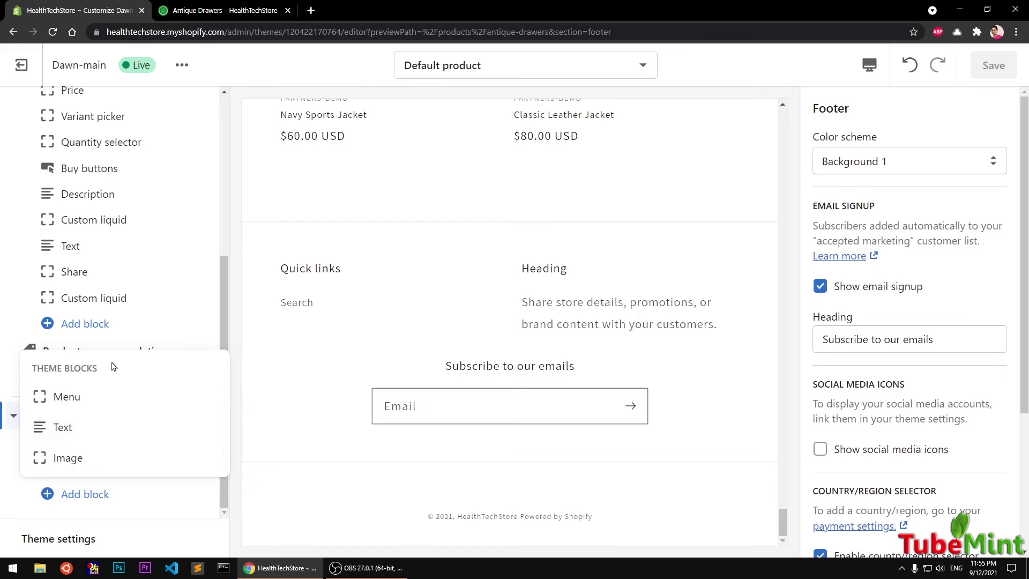
{"action": "left_click", "coordinate": [133, 529]}
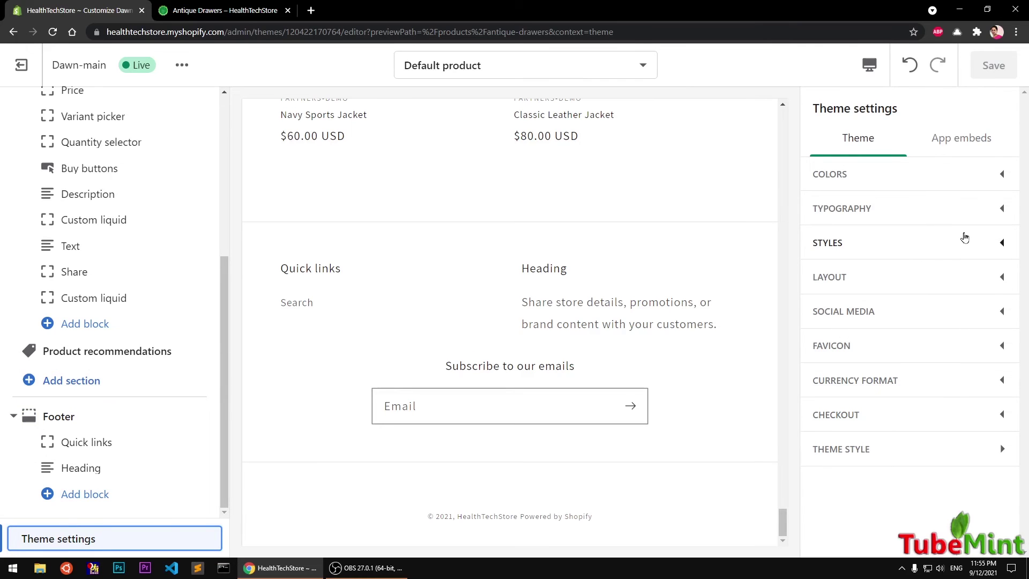
- Look through the theme's colour and heading/body typography settings
{"action": "left_click", "coordinate": [875, 172]}
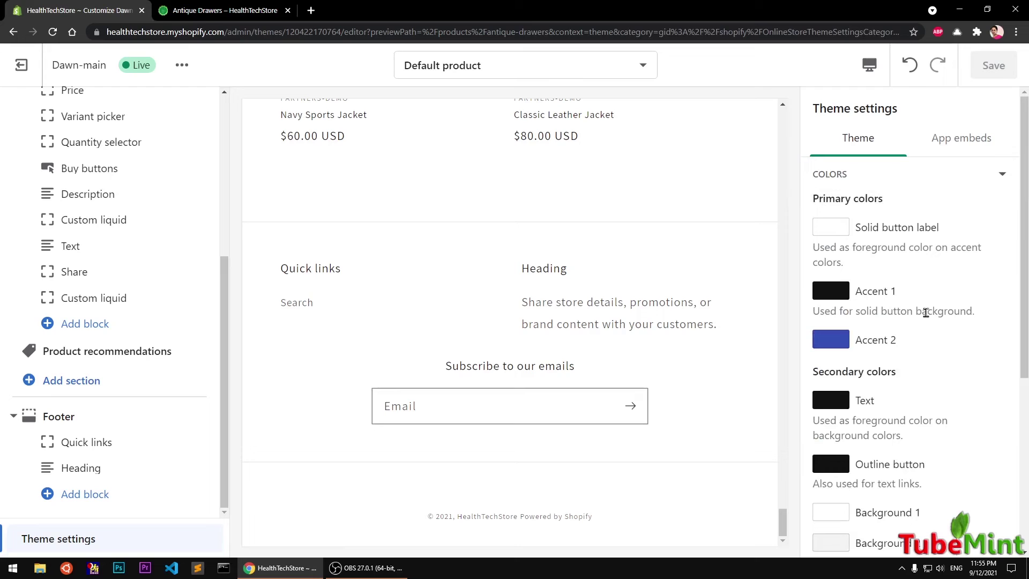
{"action": "scroll", "coordinate": [903, 498], "scroll_direction": "down", "scroll_amount": 5}
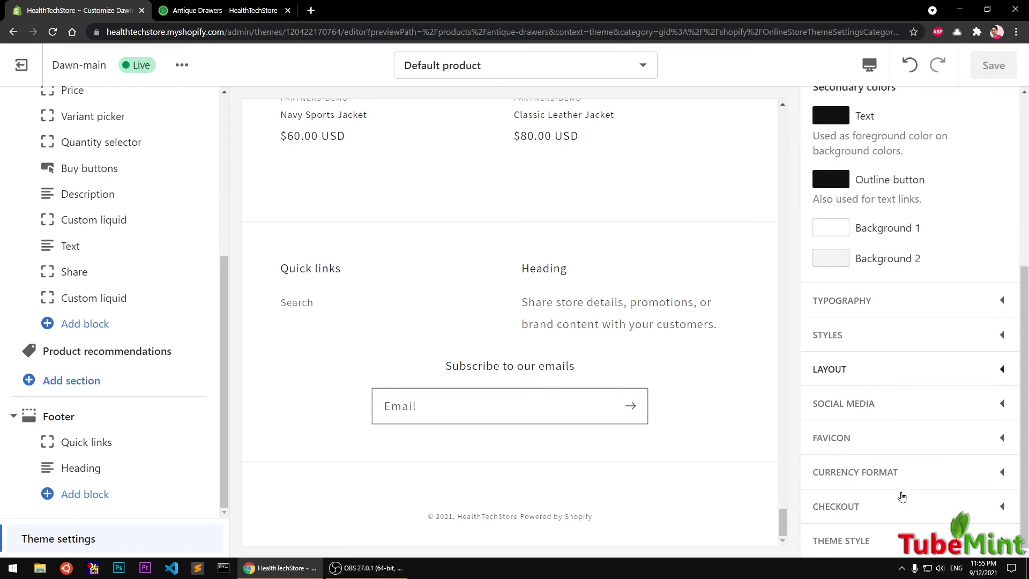
{"action": "scroll", "coordinate": [902, 497], "scroll_direction": "up", "scroll_amount": 6}
{"action": "left_click", "coordinate": [971, 177]}
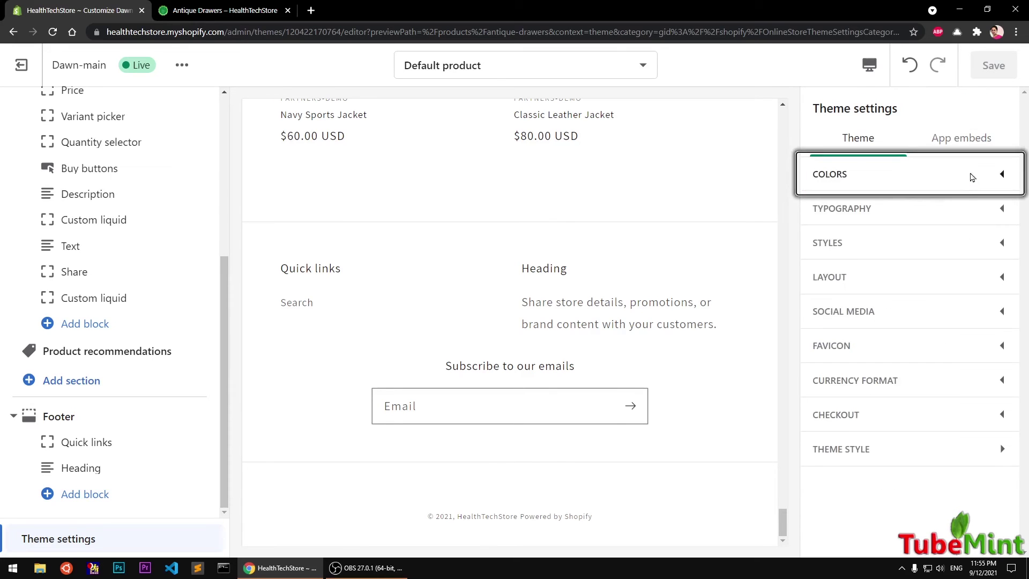
{"action": "left_click", "coordinate": [933, 210]}
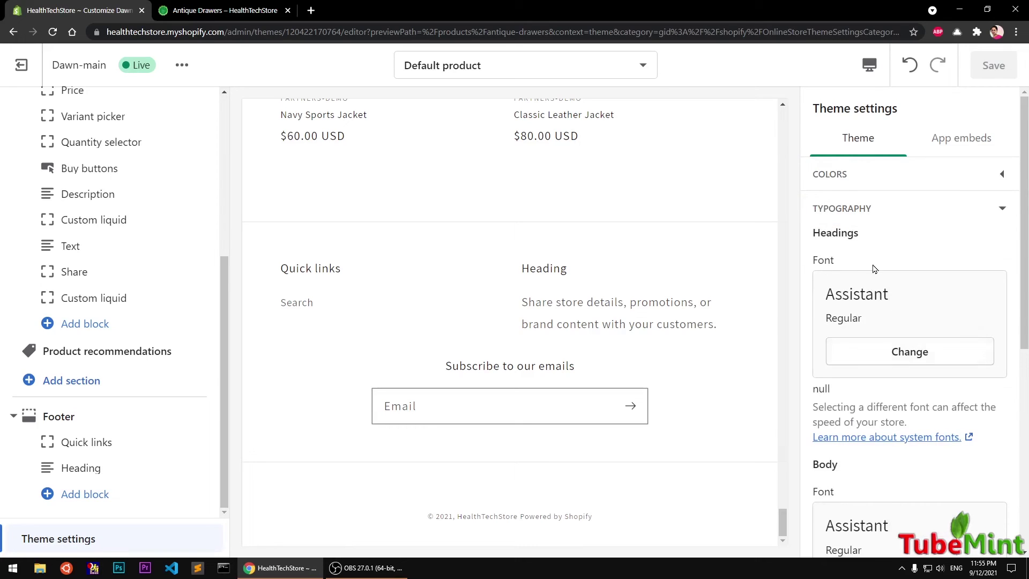
{"action": "scroll", "coordinate": [933, 395], "scroll_direction": "down", "scroll_amount": 5}
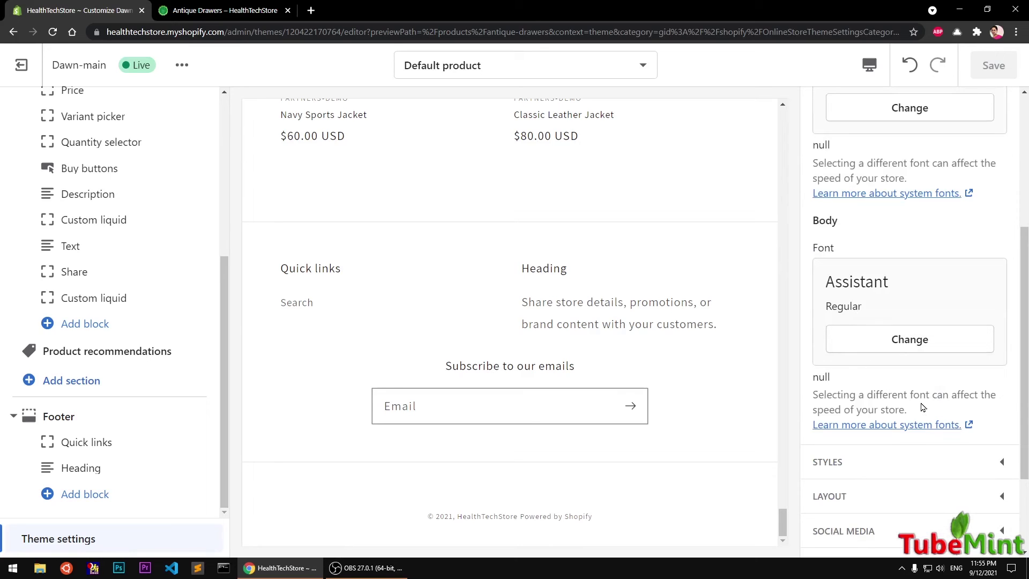
{"action": "scroll", "coordinate": [922, 408], "scroll_direction": "up", "scroll_amount": 5}
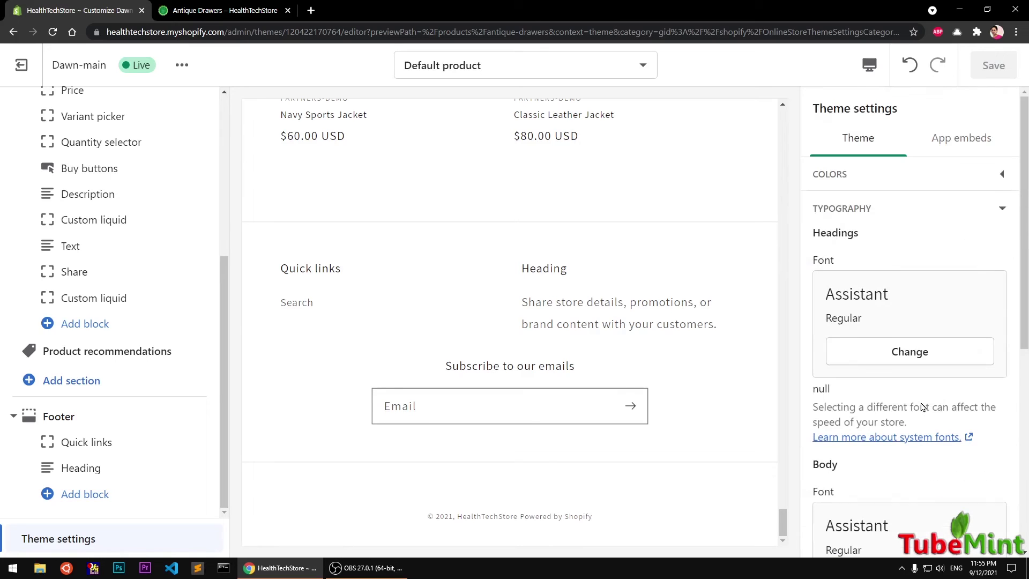
{"action": "left_click", "coordinate": [984, 208]}
- Review the badge styles, then the layout settings showing 1200px maximum page width
{"action": "left_click", "coordinate": [918, 249]}
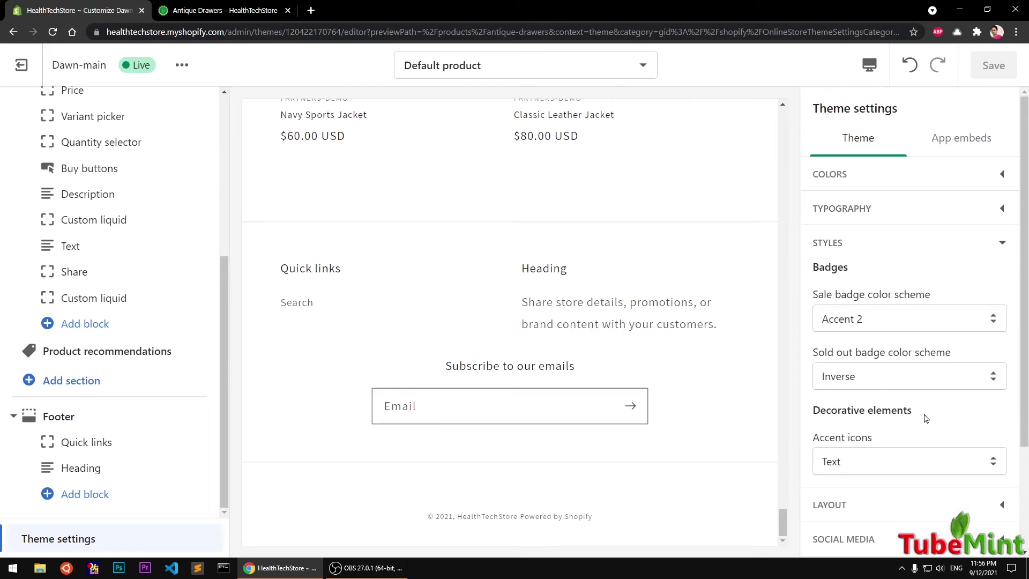
{"action": "left_click", "coordinate": [984, 245]}
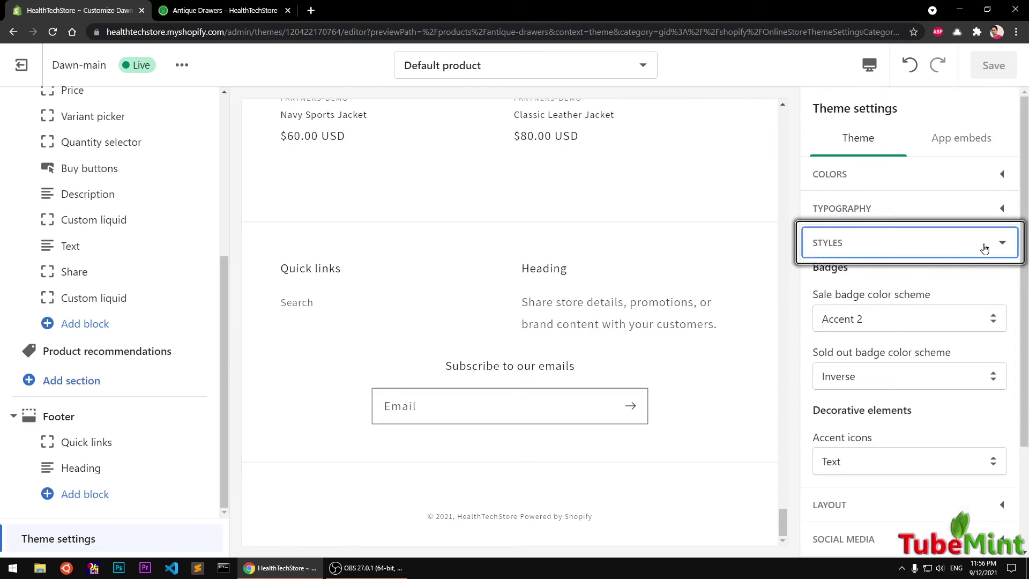
{"action": "left_click", "coordinate": [949, 282]}
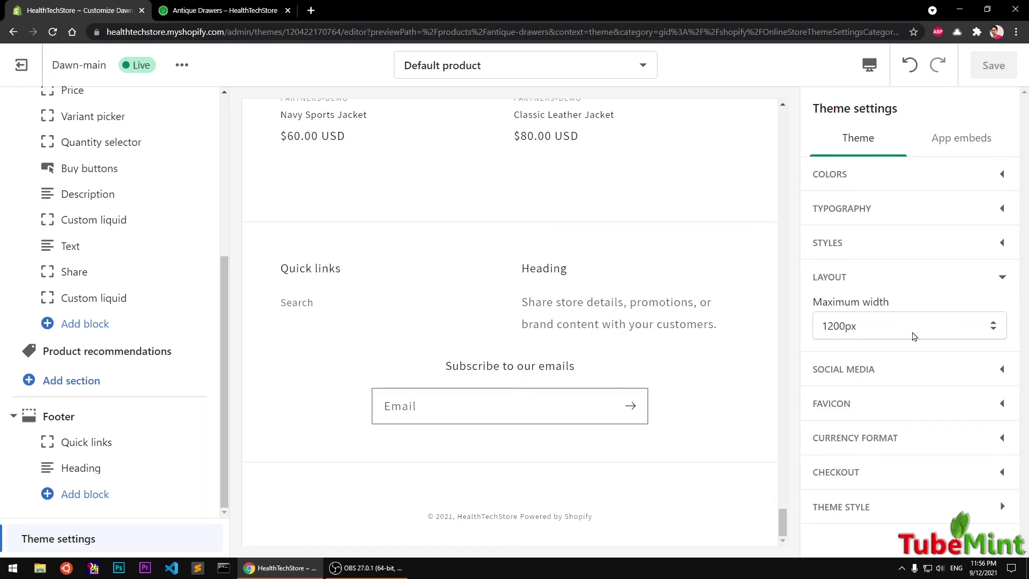
- Collapse Layout and glance at the Social media account settings
{"action": "left_click", "coordinate": [960, 273]}
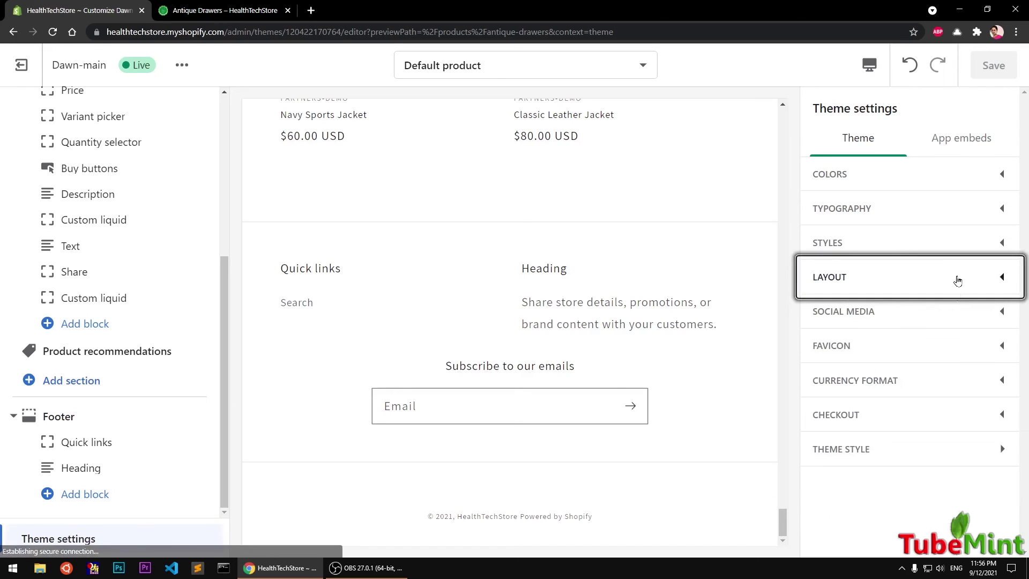
{"action": "left_click", "coordinate": [952, 317]}
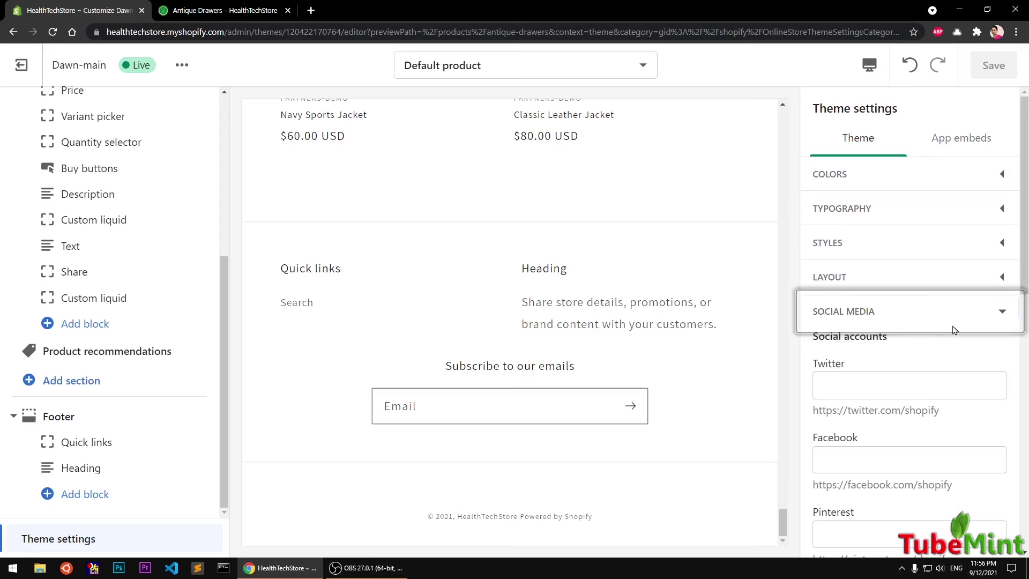
{"action": "left_click", "coordinate": [954, 318]}
- Check the favicon replace/remove options and confirm Show currency codes is on
{"action": "left_click", "coordinate": [915, 353]}
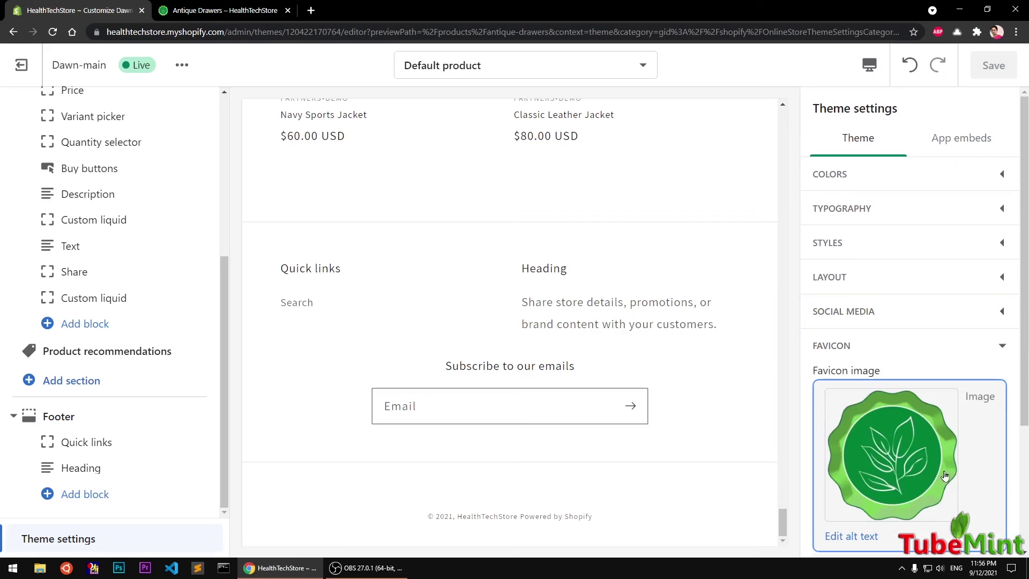
{"action": "scroll", "coordinate": [943, 474], "scroll_direction": "down", "scroll_amount": 2}
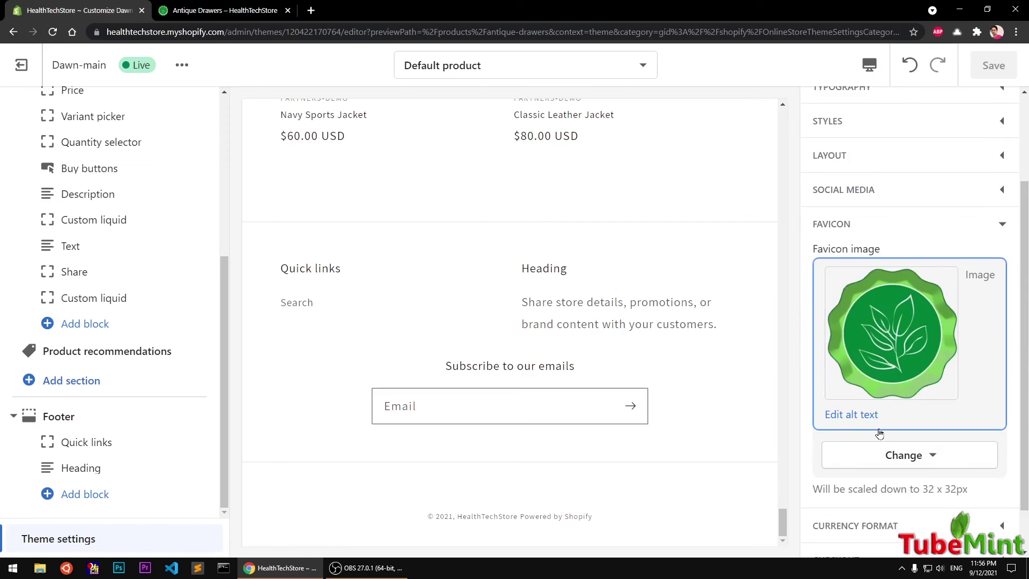
{"action": "left_click", "coordinate": [927, 455]}
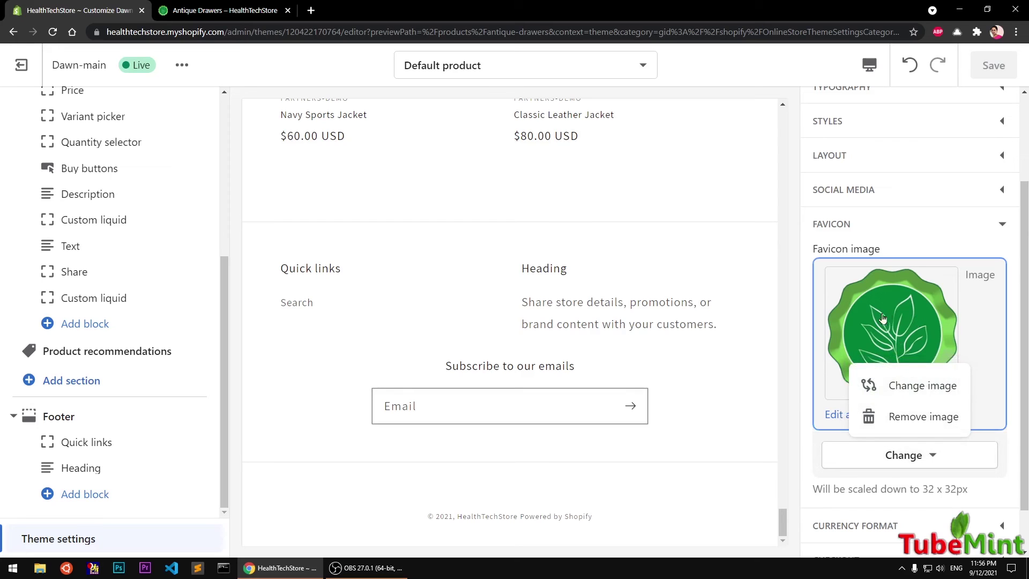
{"action": "left_click", "coordinate": [979, 231]}
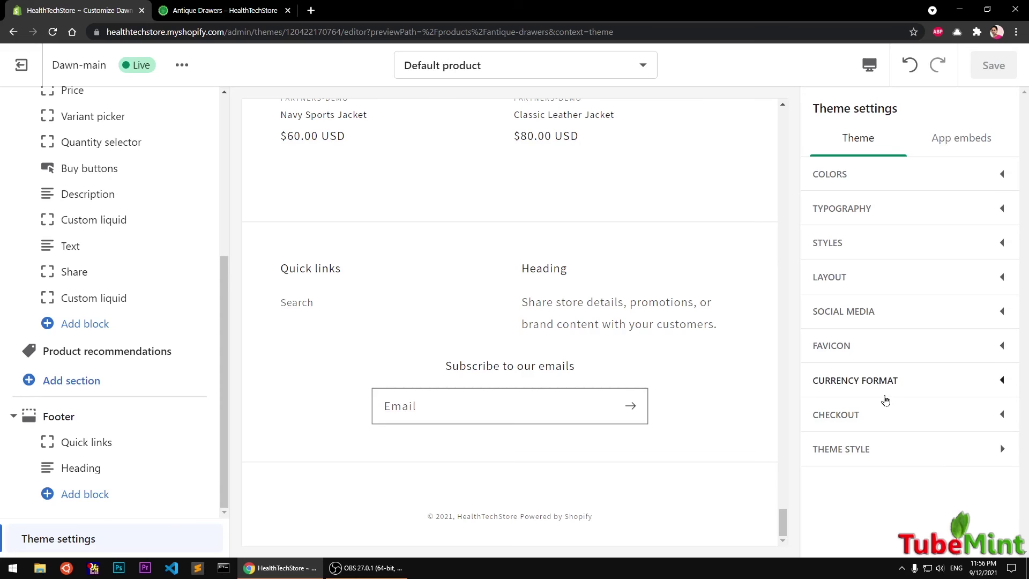
{"action": "left_click", "coordinate": [923, 379]}
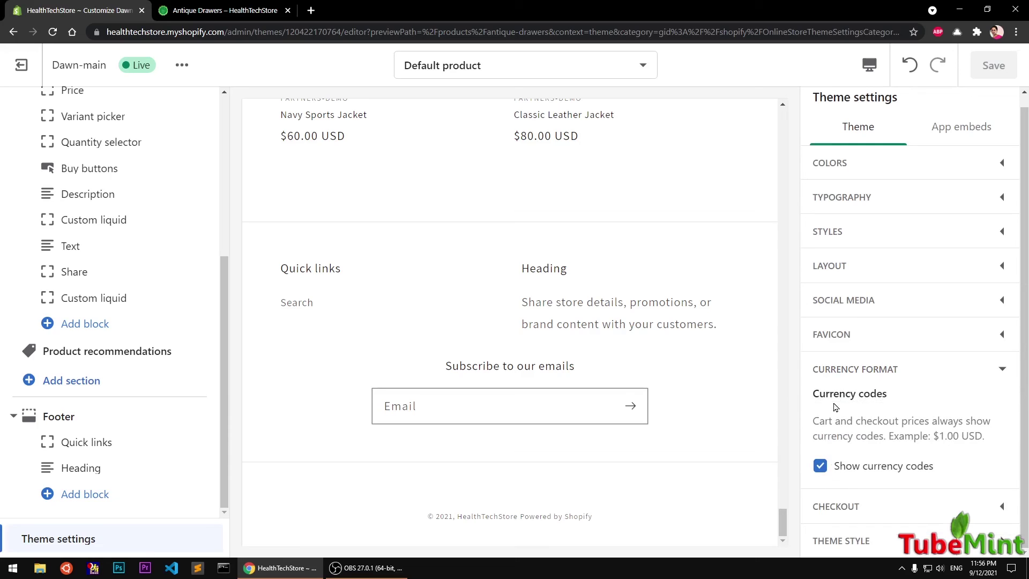
{"action": "left_click", "coordinate": [955, 372]}
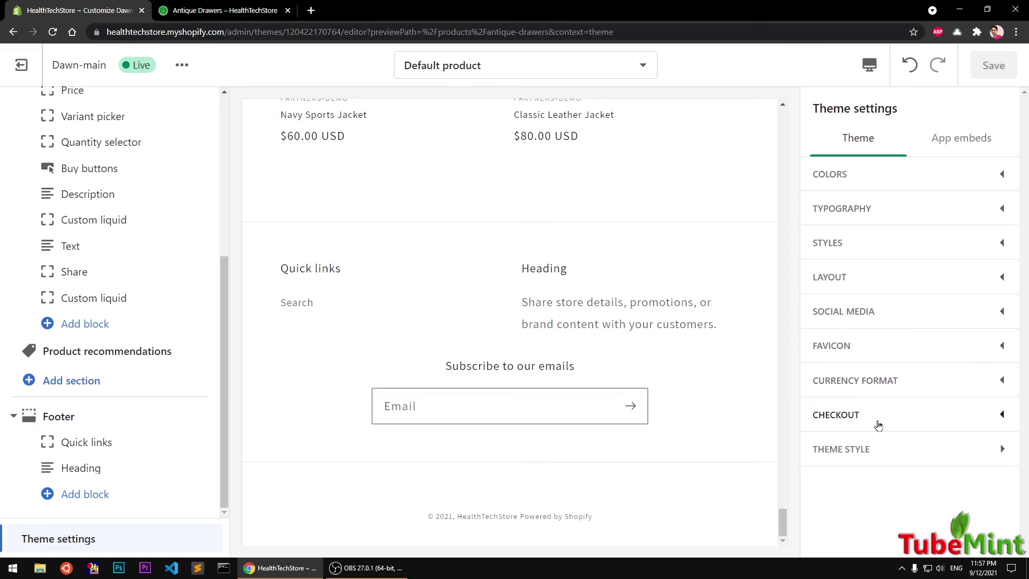
{"action": "left_click", "coordinate": [920, 426]}
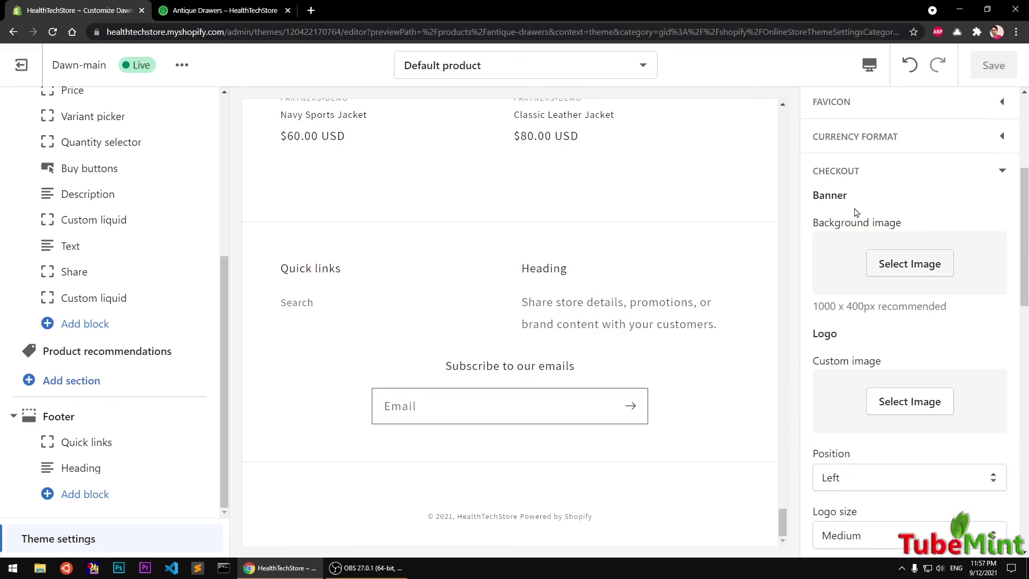
{"action": "left_click", "coordinate": [915, 423]}
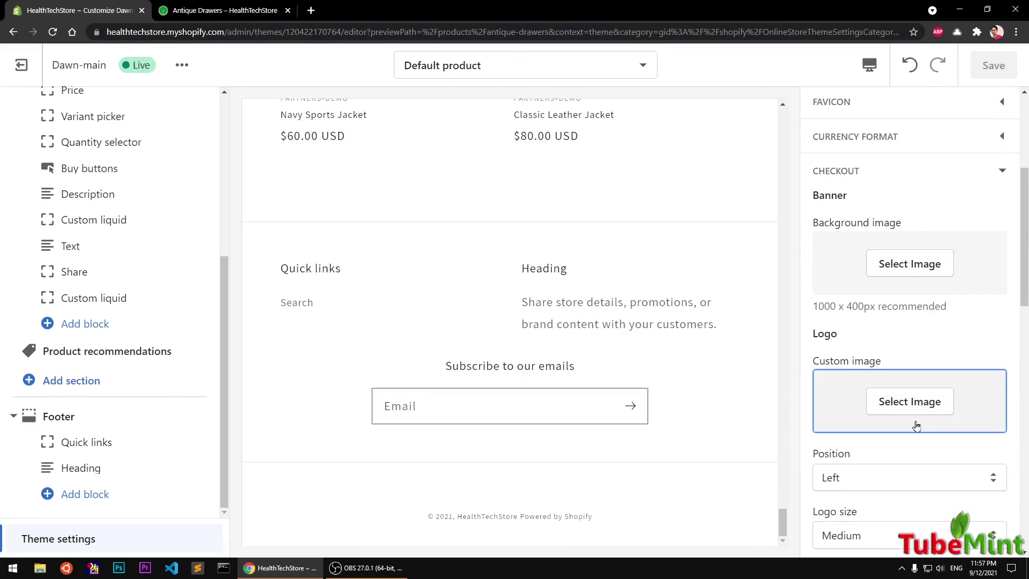
{"action": "scroll", "coordinate": [917, 426], "scroll_direction": "down", "scroll_amount": 3}
{"action": "left_click", "coordinate": [824, 302]}
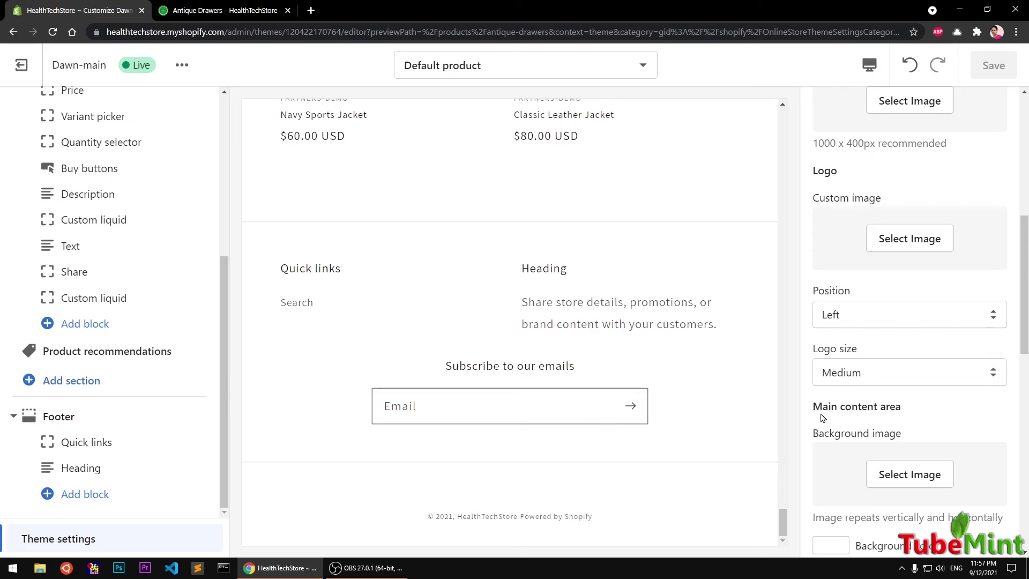
{"action": "scroll", "coordinate": [926, 408], "scroll_direction": "down", "scroll_amount": 3}
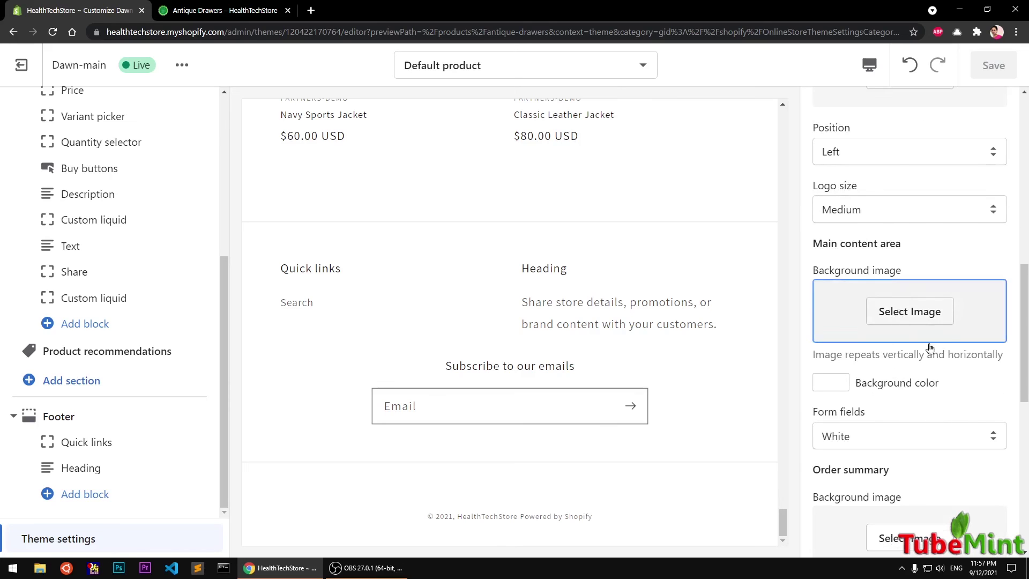
{"action": "scroll", "coordinate": [935, 385], "scroll_direction": "down", "scroll_amount": 3}
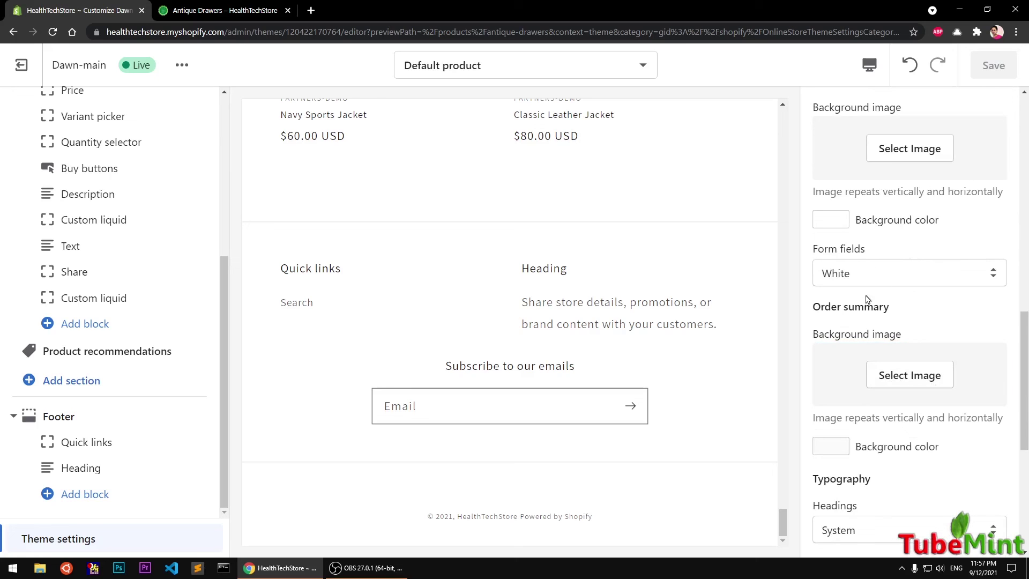
{"action": "left_click", "coordinate": [880, 278]}
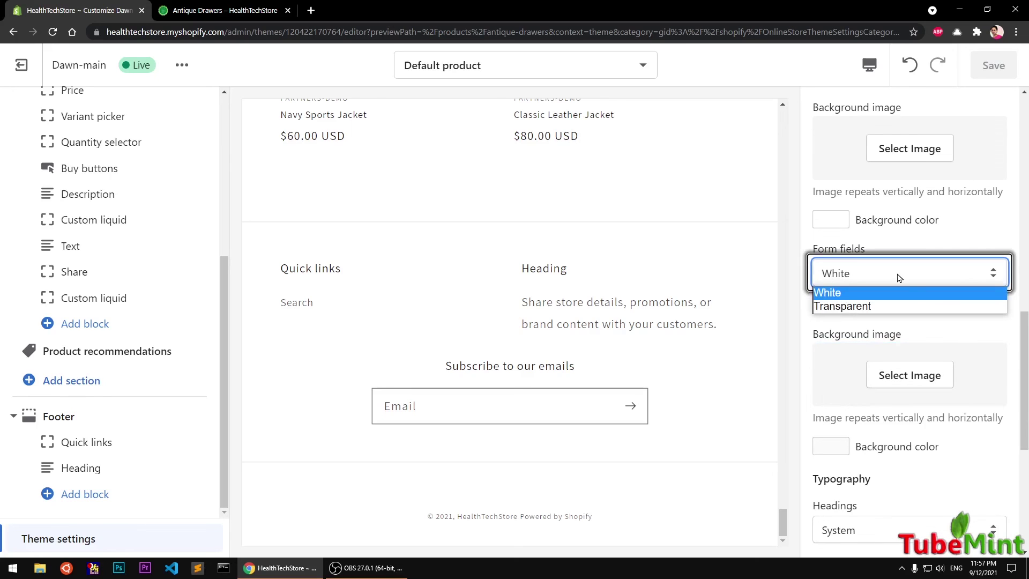
{"action": "left_click", "coordinate": [951, 328]}
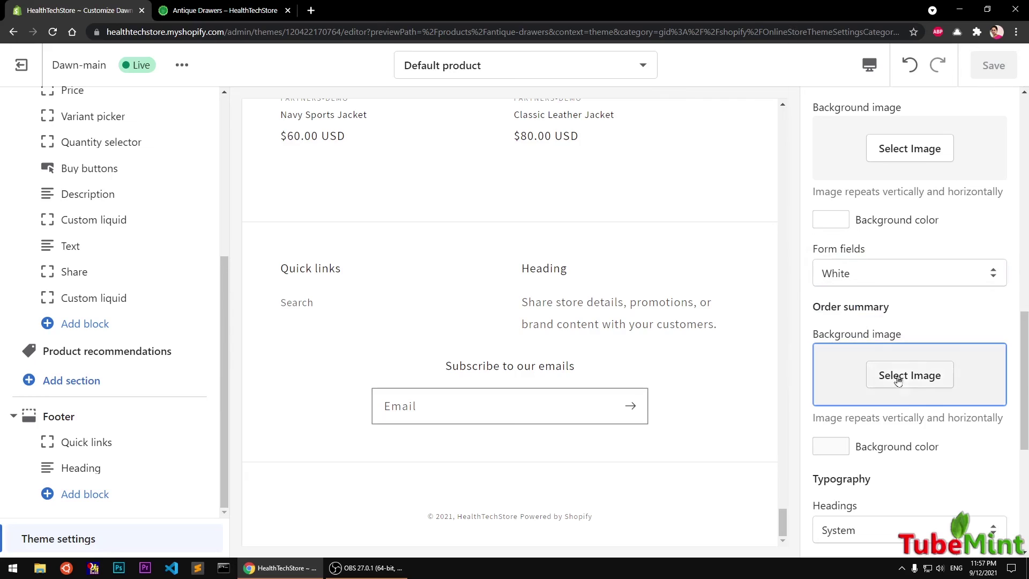
{"action": "scroll", "coordinate": [914, 406], "scroll_direction": "down", "scroll_amount": 4}
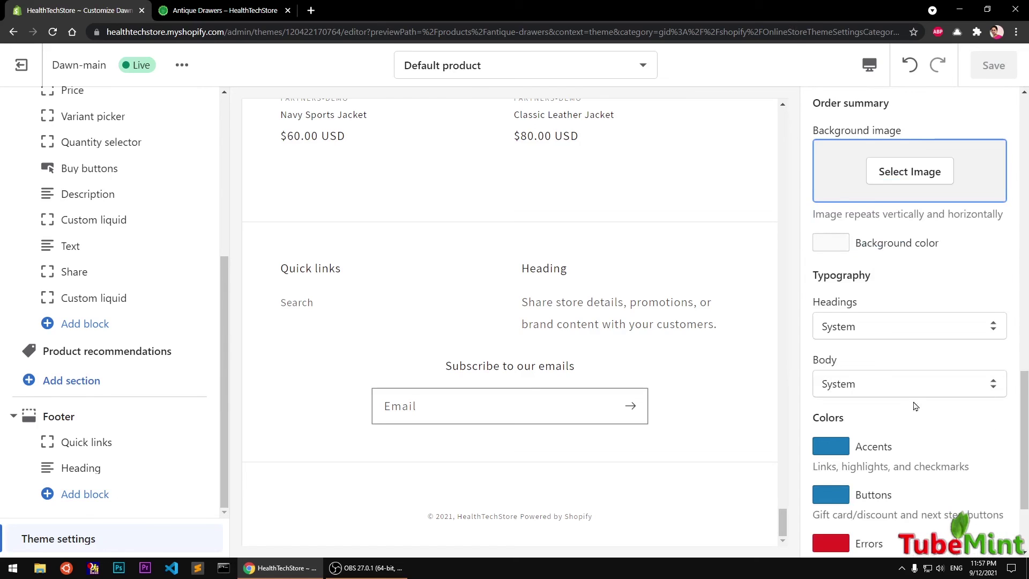
{"action": "scroll", "coordinate": [869, 418], "scroll_direction": "down", "scroll_amount": 3}
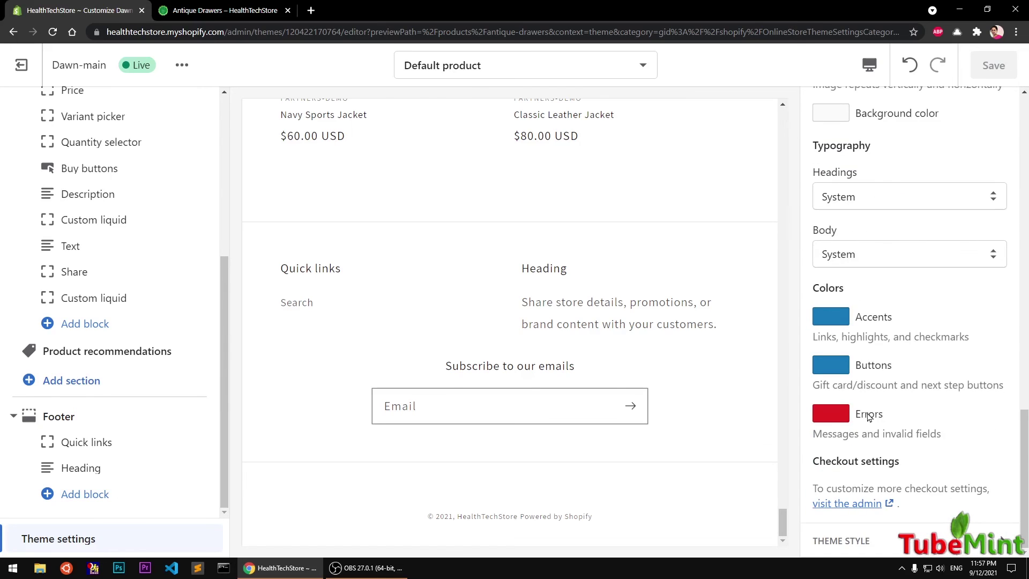
{"action": "scroll", "coordinate": [869, 417], "scroll_direction": "up", "scroll_amount": 13}
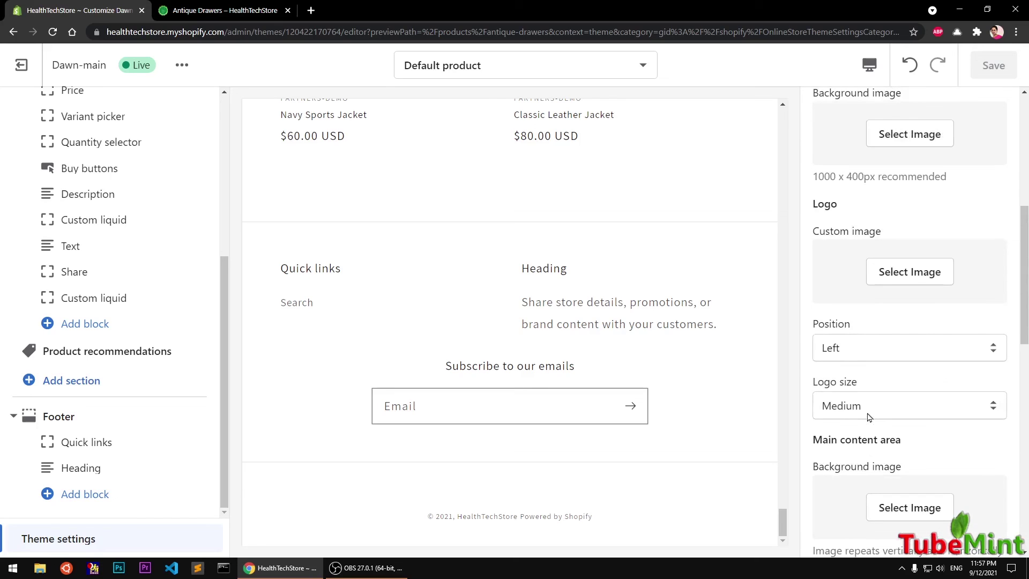
{"action": "scroll", "coordinate": [869, 418], "scroll_direction": "up", "scroll_amount": 6}
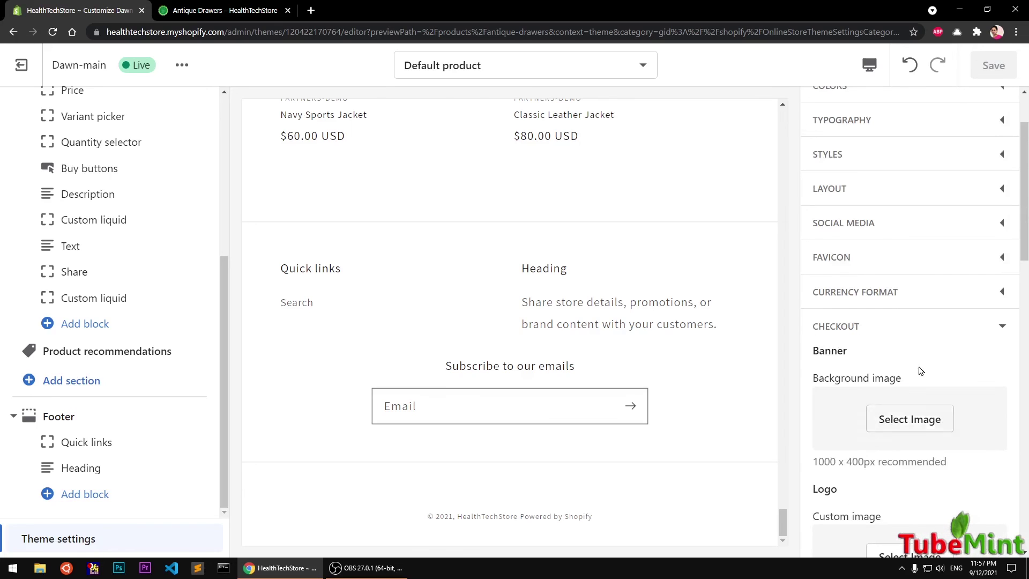
{"action": "left_click", "coordinate": [983, 324]}
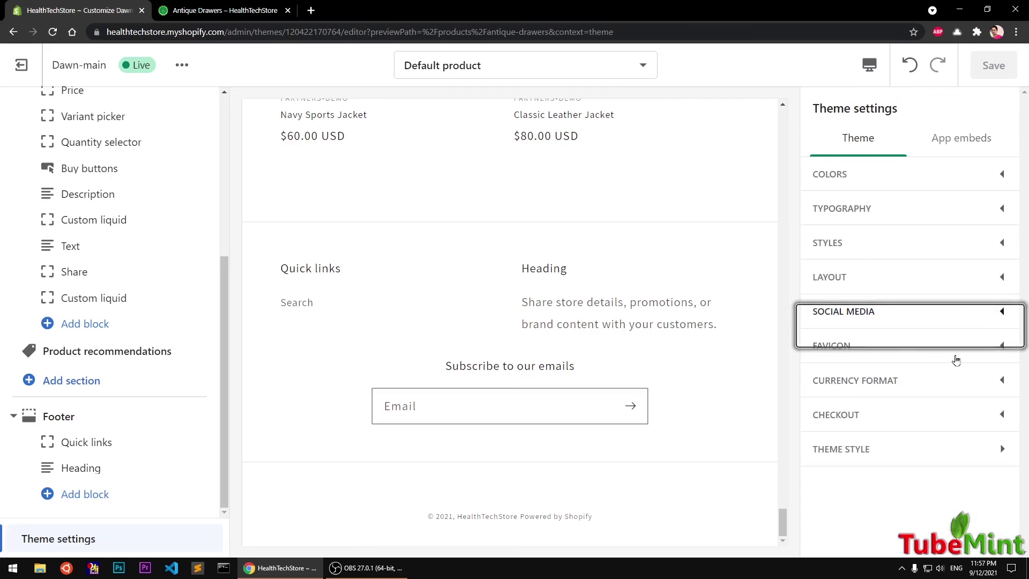
{"action": "left_click", "coordinate": [964, 449]}
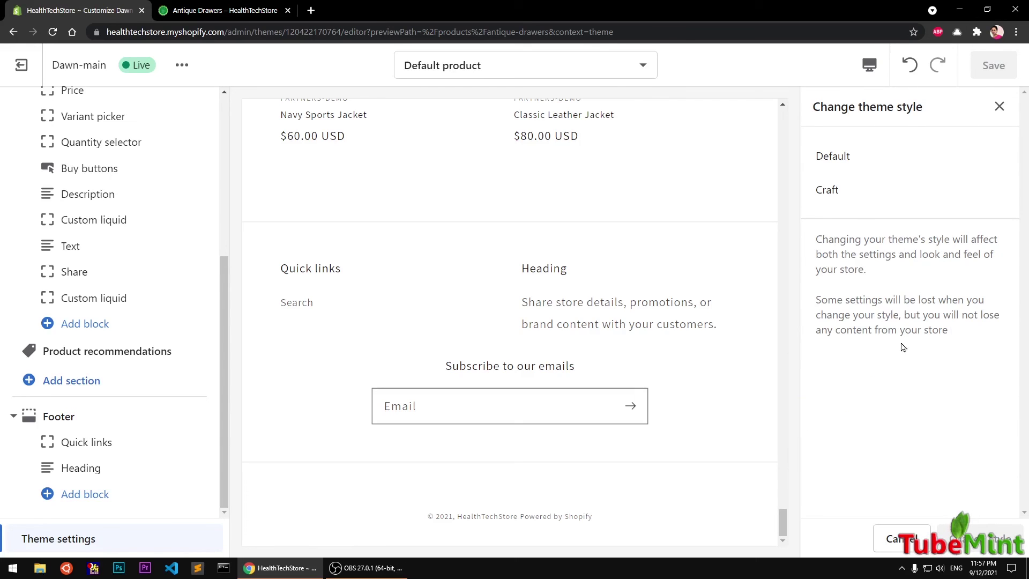
{"action": "left_click", "coordinate": [838, 157]}
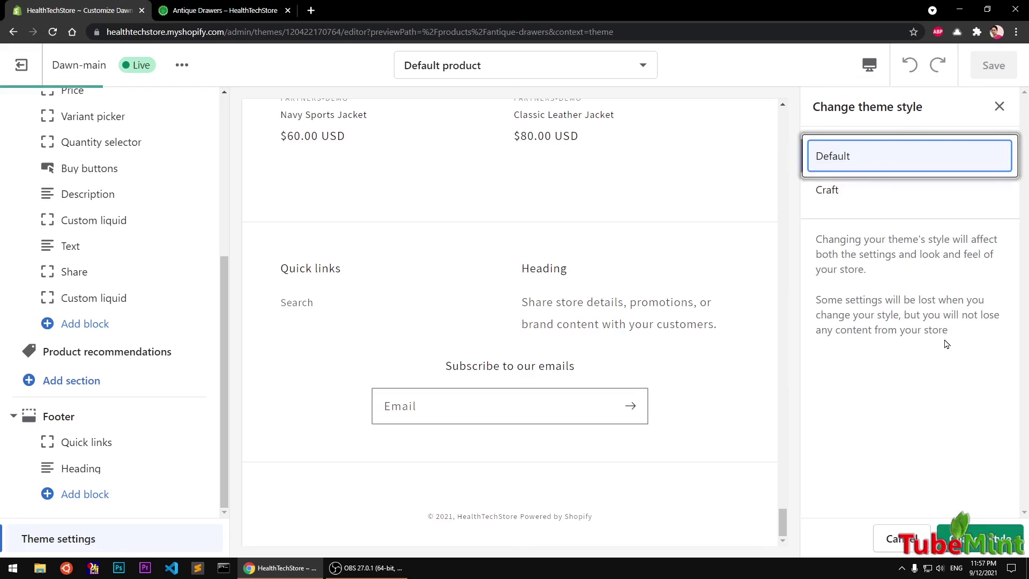
{"action": "left_click", "coordinate": [847, 192]}
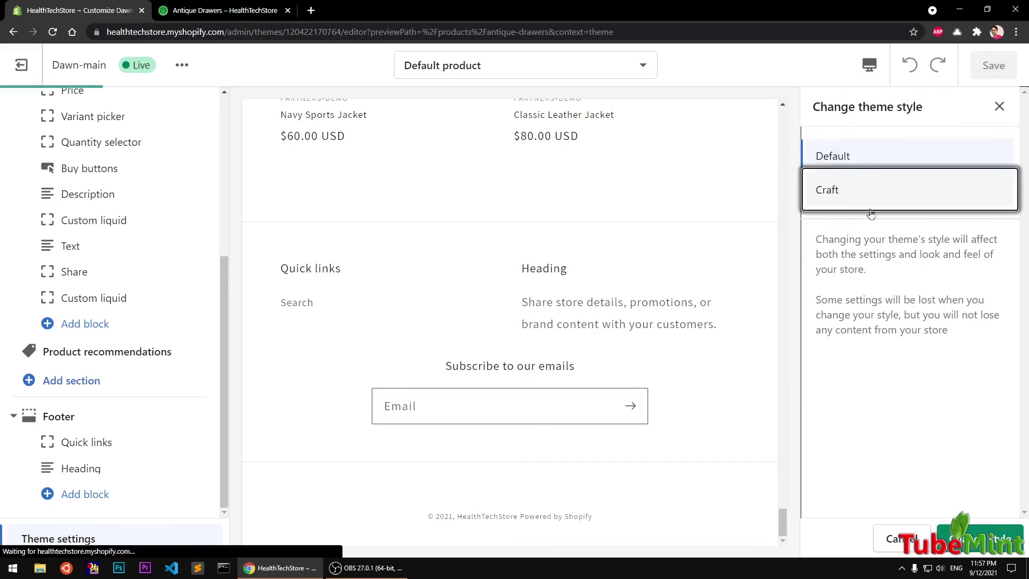
{"action": "left_click", "coordinate": [851, 160]}
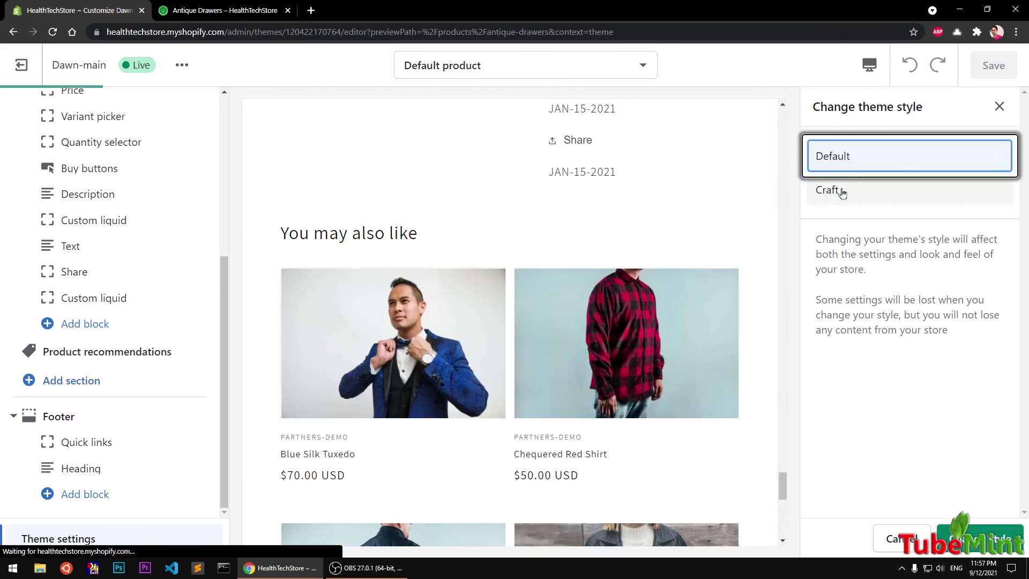
{"action": "left_click", "coordinate": [841, 190]}
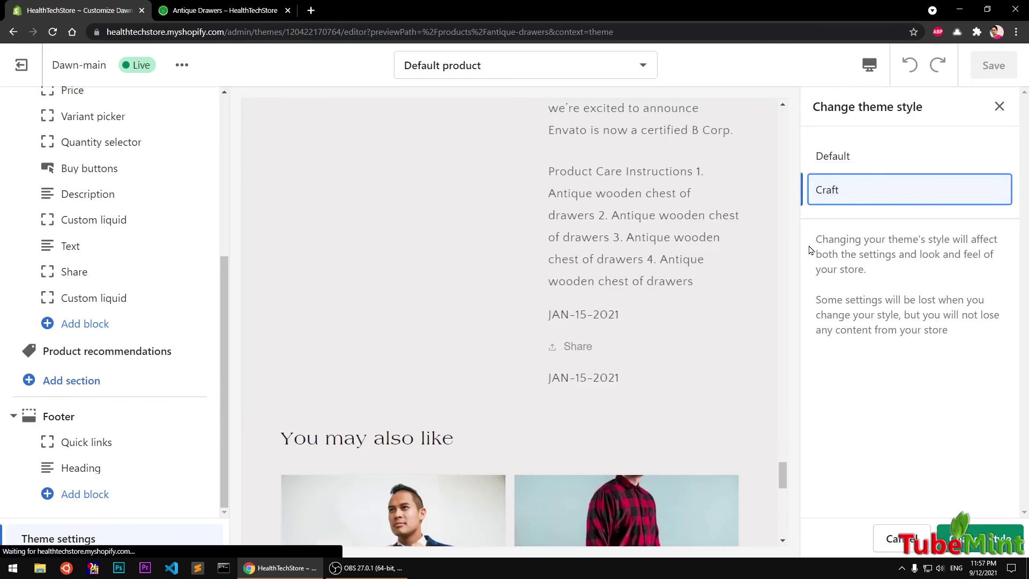
{"action": "scroll", "coordinate": [670, 365], "scroll_direction": "up", "scroll_amount": 3}
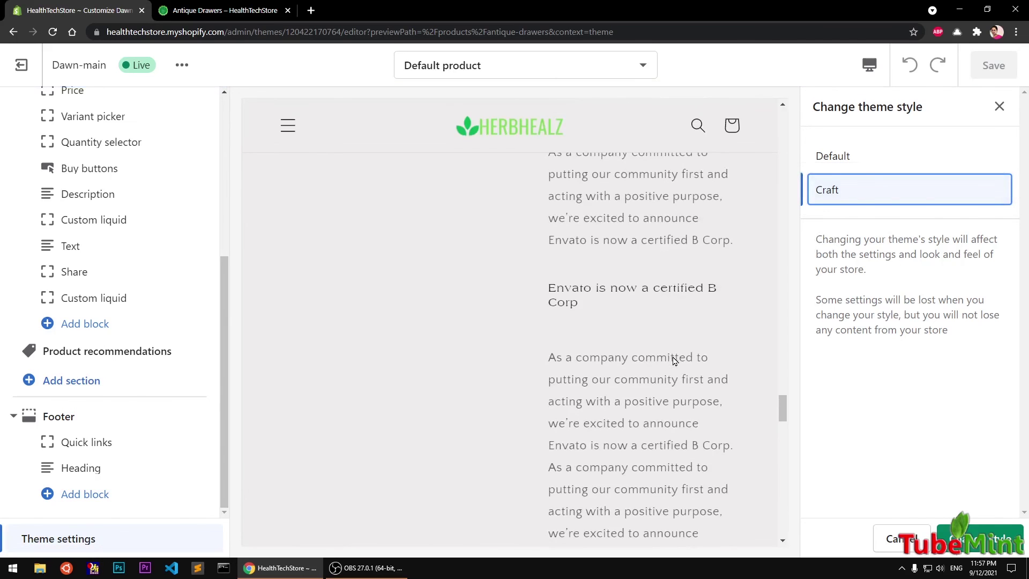
{"action": "left_click", "coordinate": [822, 145]}
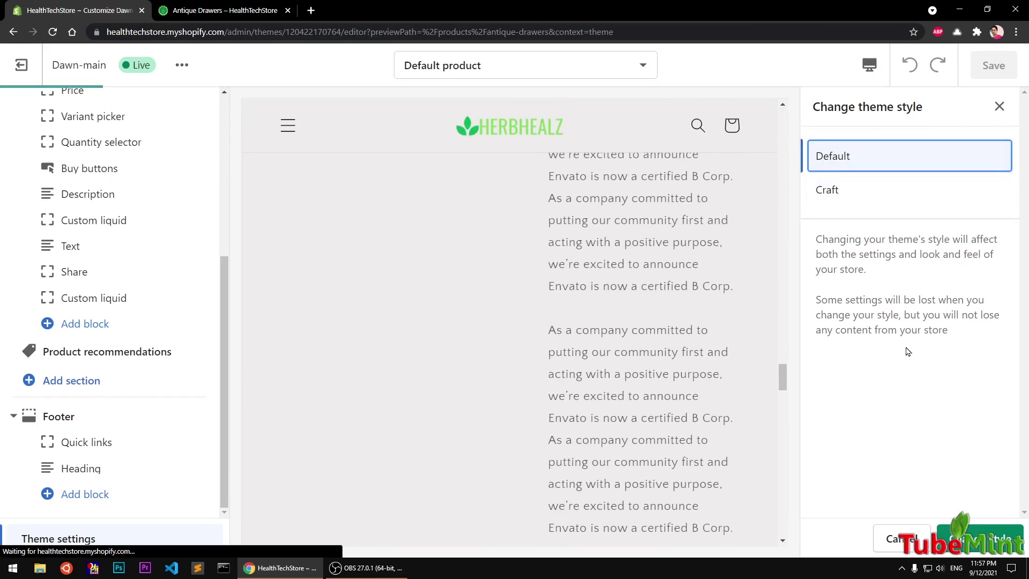
{"action": "key", "text": "ctrl+Tab"}
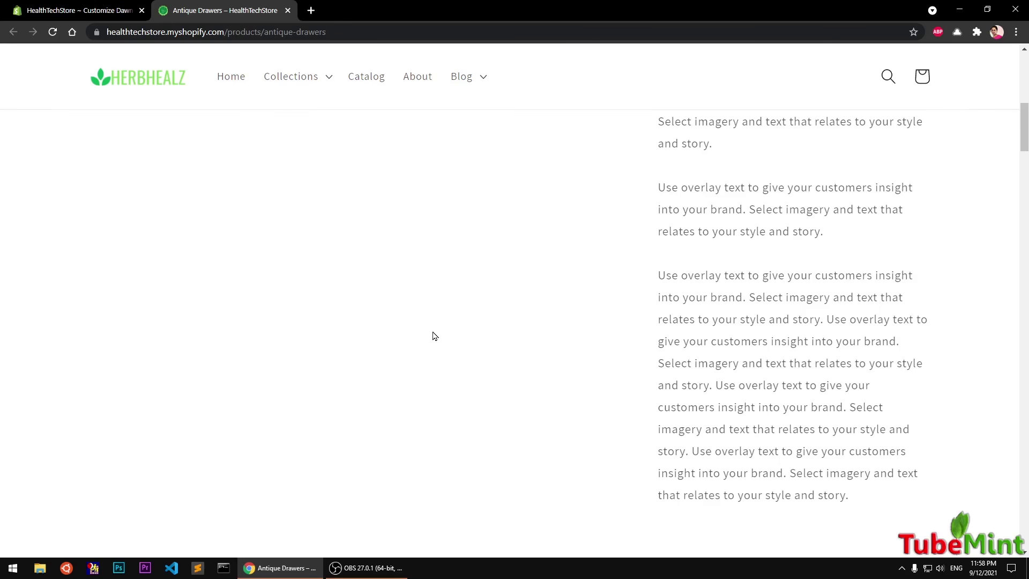
{"action": "left_click", "coordinate": [98, 12]}
{"action": "key", "text": "ctrl+Tab"}
{"action": "left_click", "coordinate": [97, 11]}
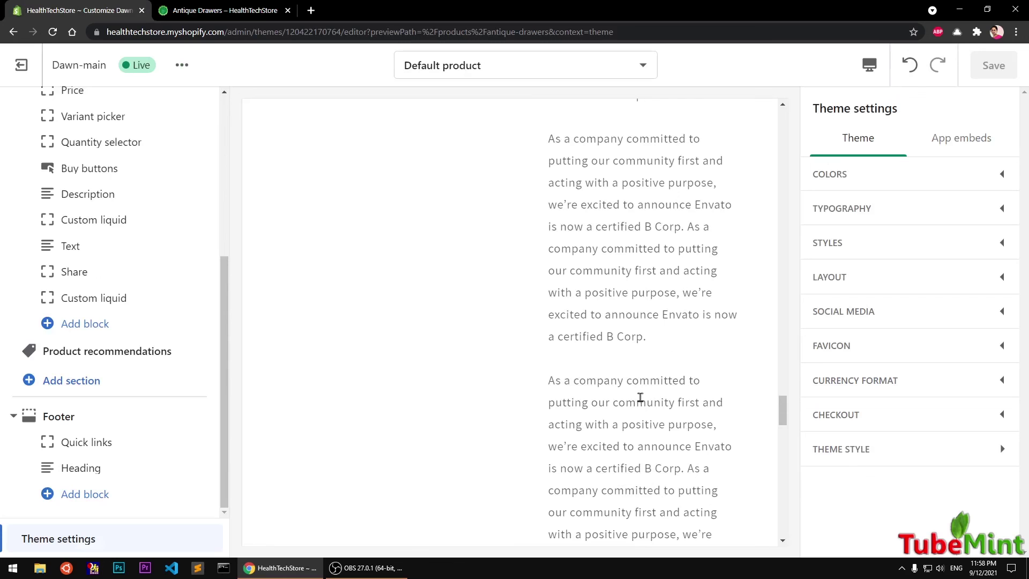
{"action": "scroll", "coordinate": [640, 396], "scroll_direction": "up", "scroll_amount": 5}
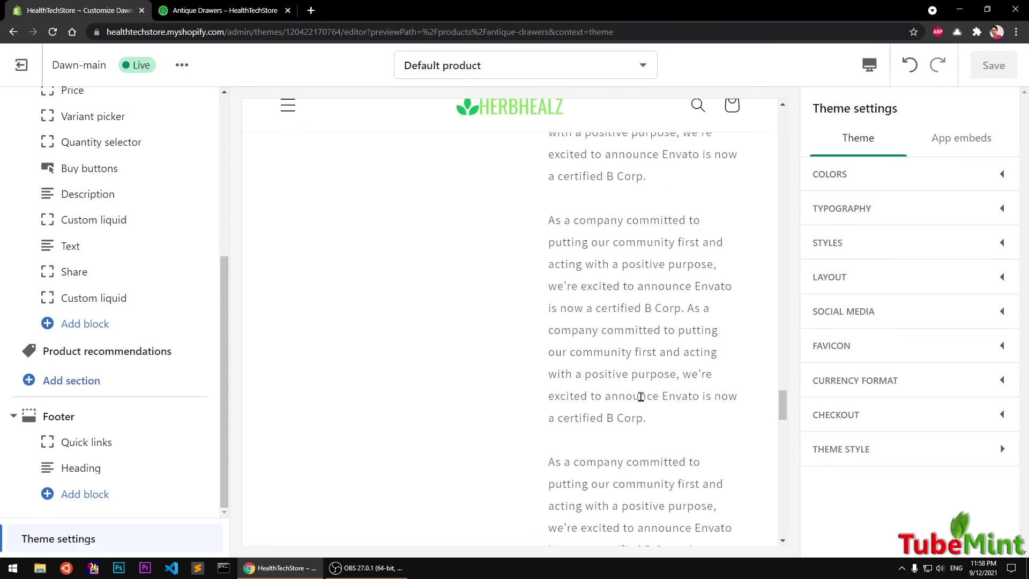
{"action": "scroll", "coordinate": [640, 397], "scroll_direction": "up", "scroll_amount": 4}
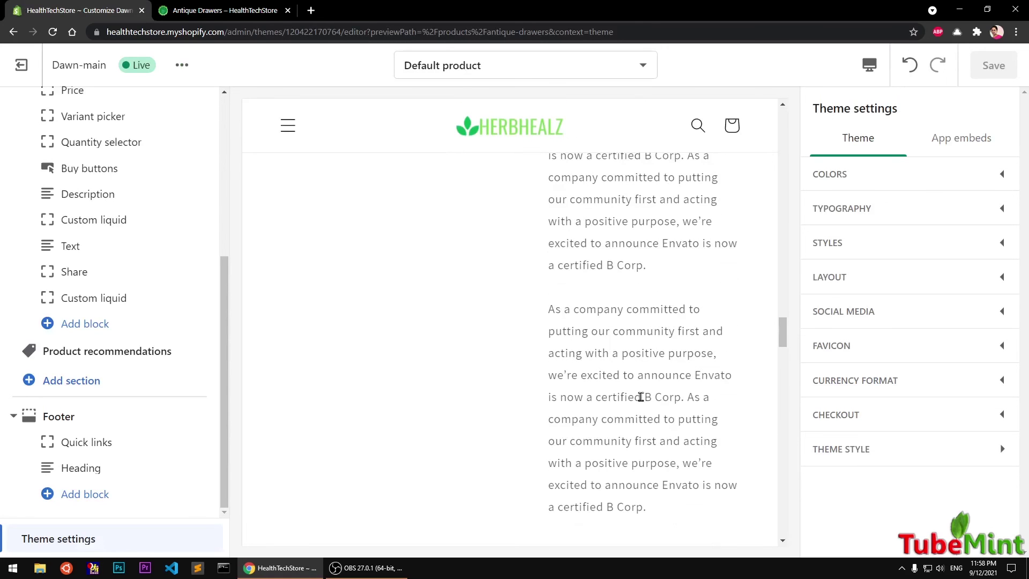
{"action": "scroll", "coordinate": [641, 396], "scroll_direction": "up", "scroll_amount": 8}
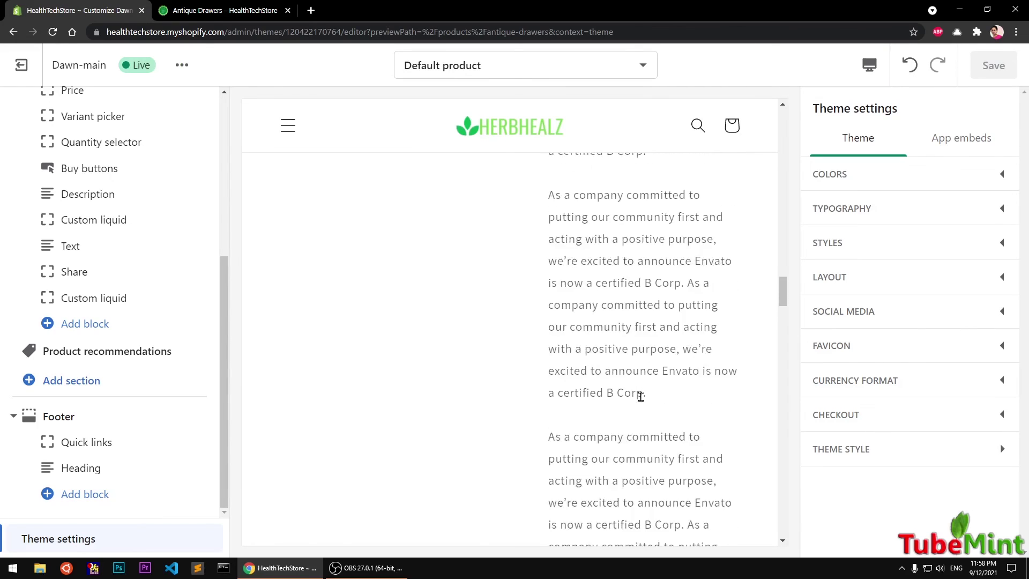
{"action": "scroll", "coordinate": [641, 397], "scroll_direction": "up", "scroll_amount": 10}
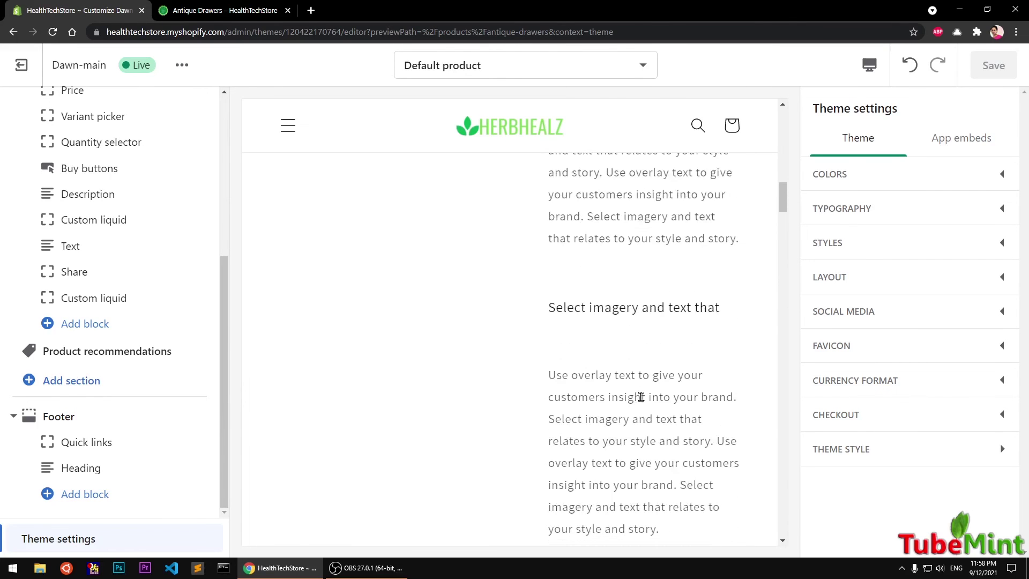